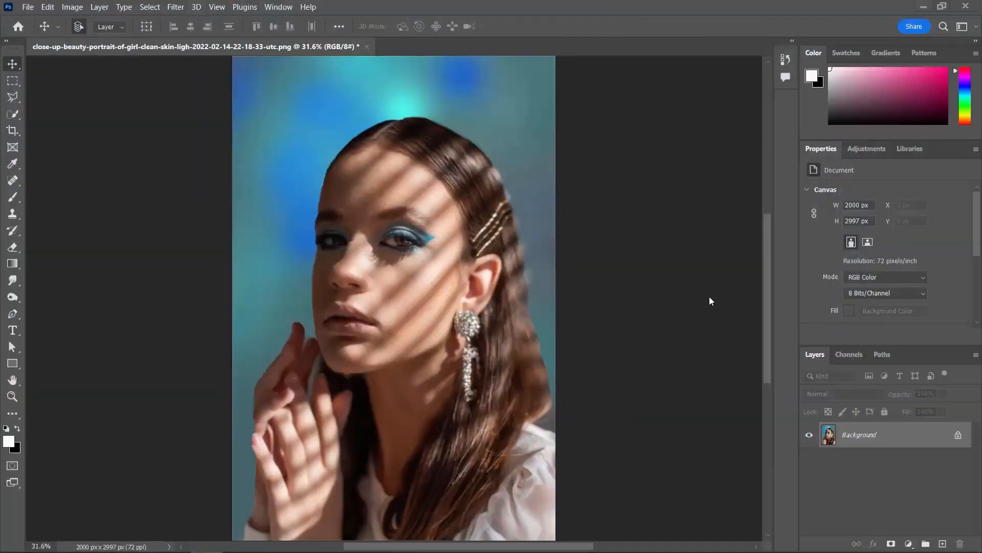
- Activate the Brush tool and choose brush 1 from the Essential Brush Strokes (0400 pixels) set
{"action": "left_click", "coordinate": [14, 203]}
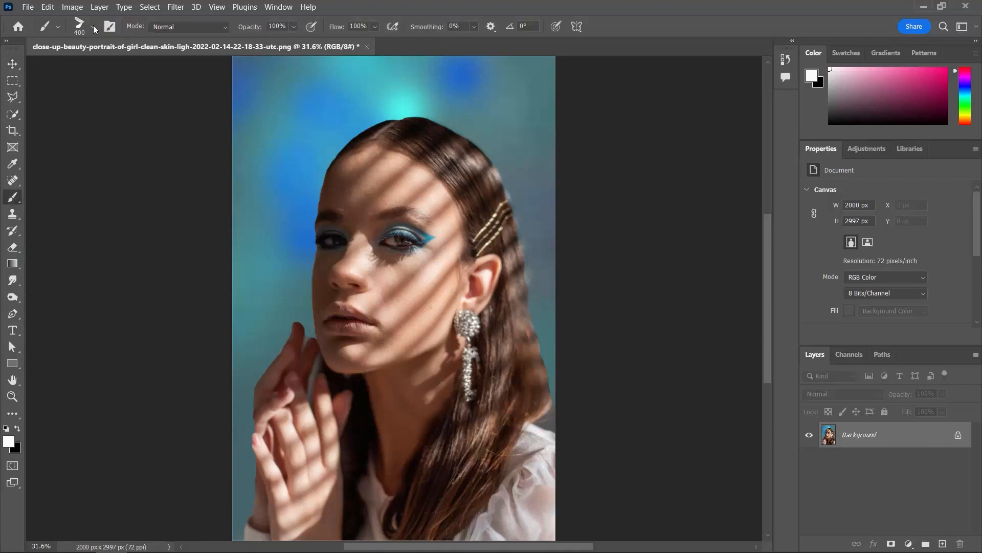
{"action": "left_click", "coordinate": [93, 28]}
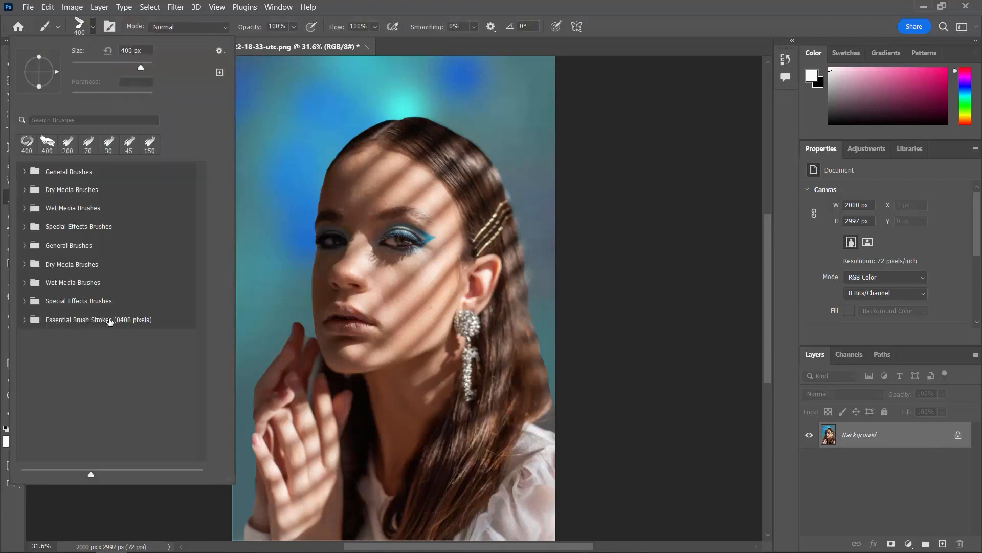
{"action": "left_click", "coordinate": [109, 320]}
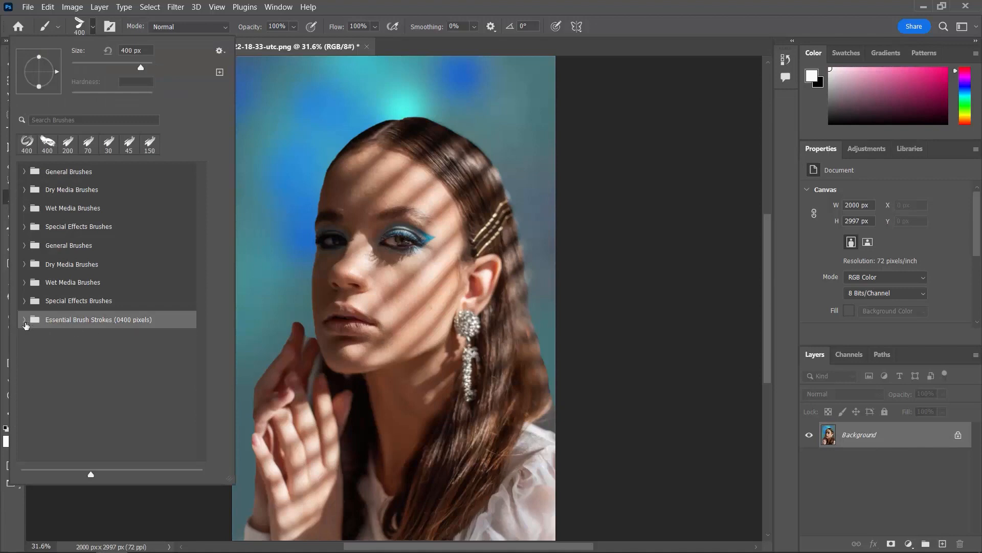
{"action": "left_click", "coordinate": [24, 320]}
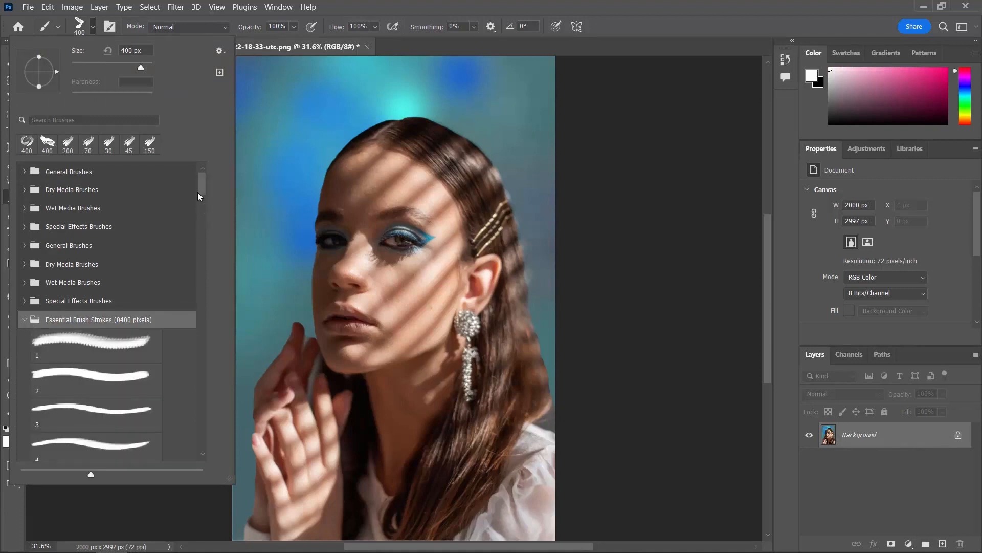
{"action": "scroll", "coordinate": [199, 196], "scroll_direction": "down", "scroll_amount": 3}
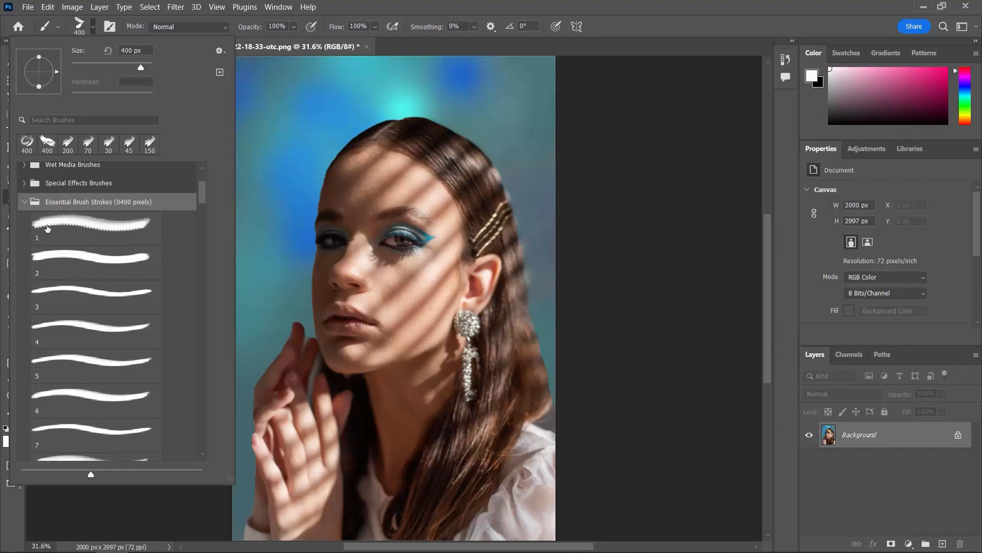
{"action": "left_click", "coordinate": [107, 225]}
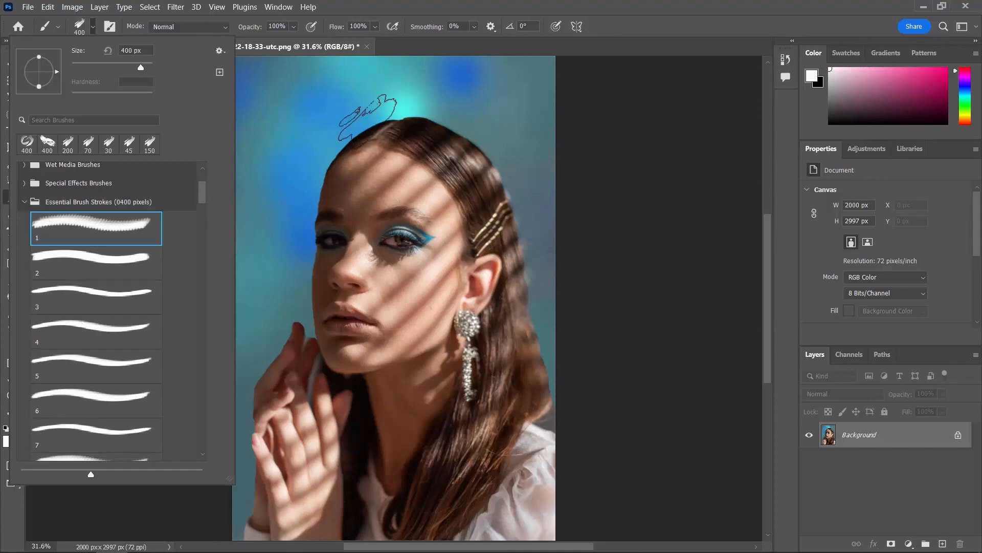
- Stamp white test marks over the background and face while enlarging the brush to 1200 px
{"action": "left_click", "coordinate": [309, 137]}
{"action": "left_click", "coordinate": [316, 132]}
{"action": "key", "text": "bracketright"}
{"action": "key", "text": "bracketright"}
{"action": "key", "text": "bracketright"}
{"action": "key", "text": "bracketright"}
{"action": "key", "text": "bracketright"}
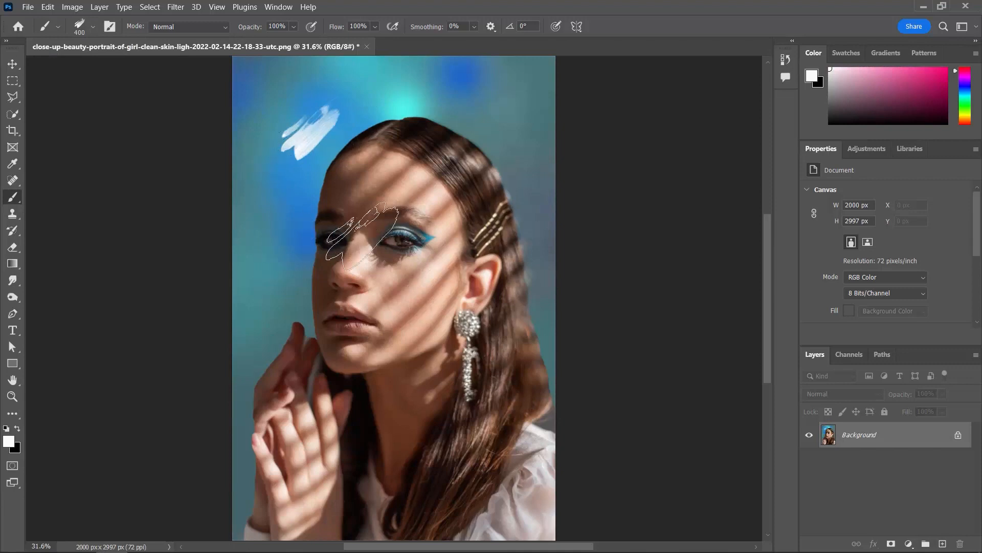
{"action": "left_click", "coordinate": [338, 205]}
{"action": "key", "text": "bracketright"}
{"action": "key", "text": "bracketright"}
{"action": "key", "text": "bracketright"}
{"action": "left_click", "coordinate": [404, 299]}
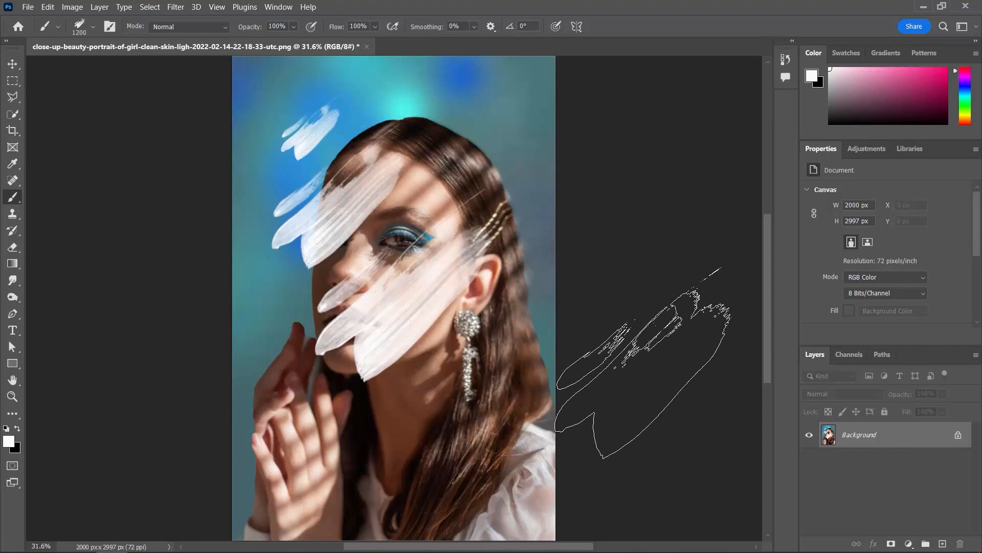
- Undo all the white test marks on the portrait
{"action": "key", "text": "ctrl+z"}
{"action": "key", "text": "ctrl+z"}
{"action": "key", "text": "ctrl+z"}
{"action": "key", "text": "ctrl+z"}
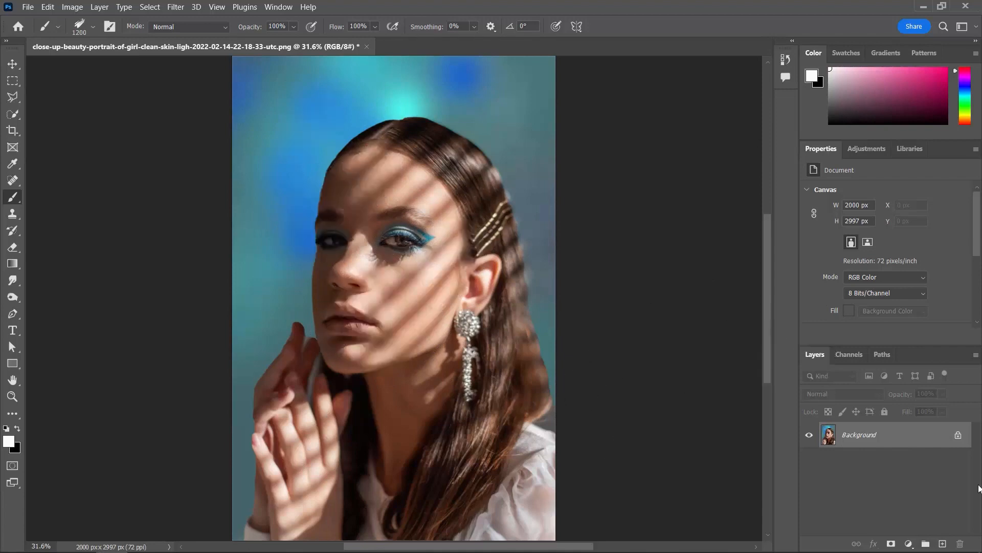
- Duplicate the Background layer, hide the original and add an empty layer above the copy
{"action": "left_click_drag", "start_coordinate": [928, 438], "coordinate": [943, 544]}
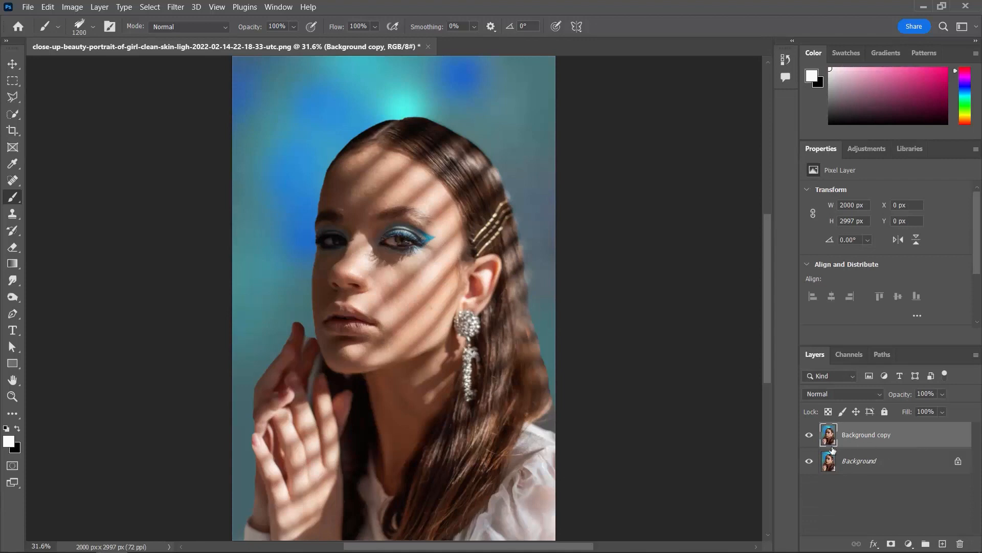
{"action": "left_click", "coordinate": [810, 461]}
{"action": "left_click", "coordinate": [942, 544]}
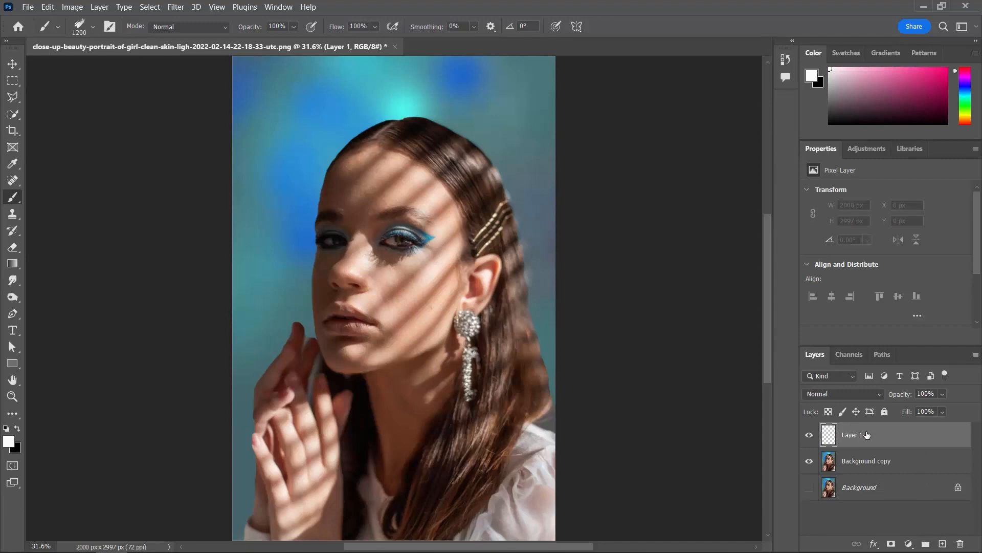
- Reduce the brush size to 300 px and switch to the Art History Brush tool
{"action": "key", "text": "bracketleft"}
{"action": "key", "text": "bracketleft"}
{"action": "key", "text": "bracketleft"}
{"action": "key", "text": "bracketleft"}
{"action": "key", "text": "bracketleft"}
{"action": "key", "text": "bracketleft"}
{"action": "key", "text": "bracketleft"}
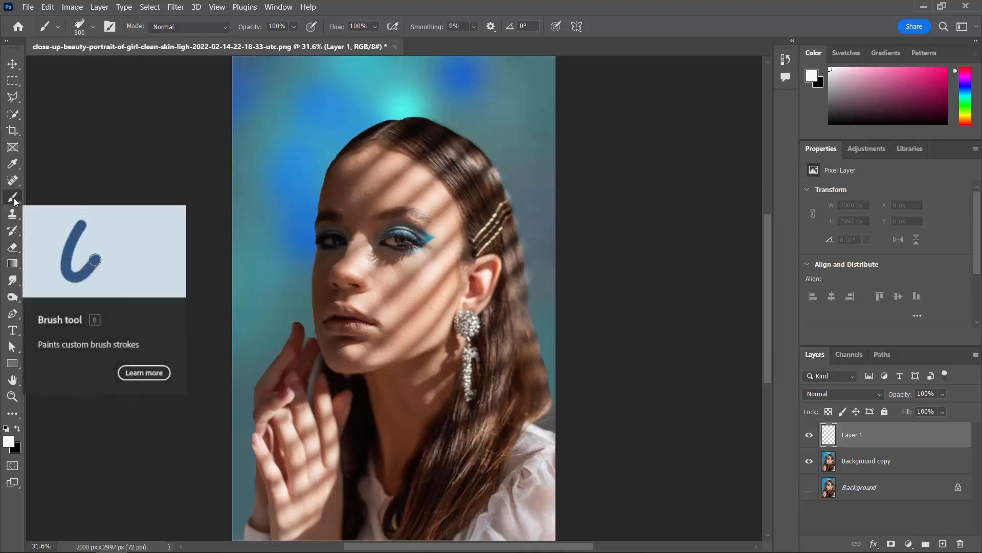
{"action": "left_click", "coordinate": [13, 230]}
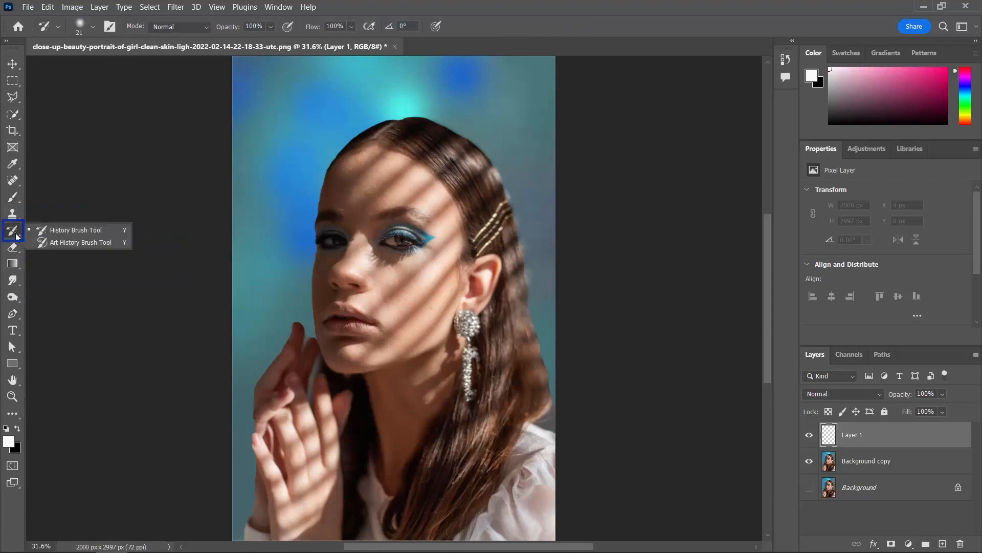
{"action": "left_click", "coordinate": [81, 243]}
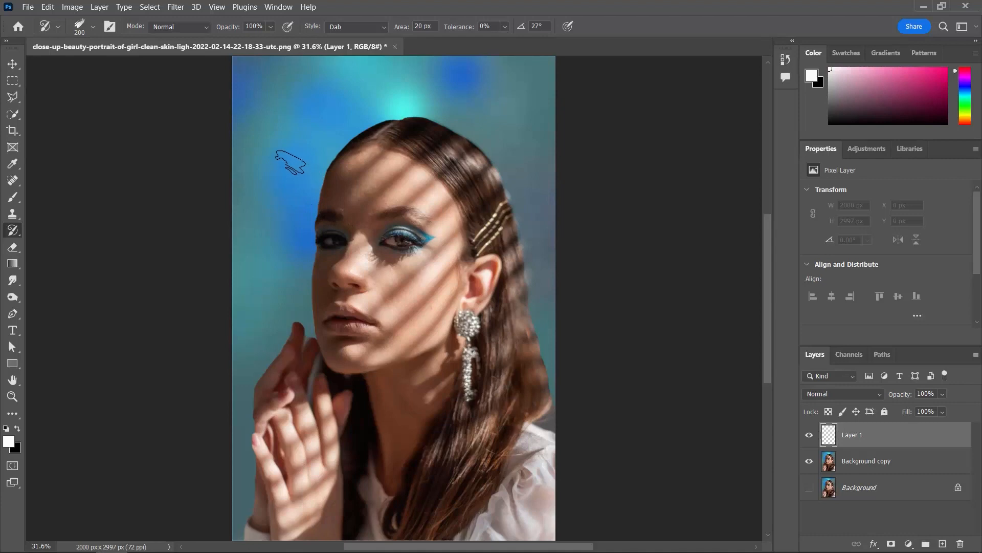
- Enlarge the Art History Brush tip to 600 px
{"action": "key", "text": "bracketright"}
{"action": "key", "text": "bracketright"}
{"action": "key", "text": "bracketright"}
{"action": "key", "text": "bracketright"}
{"action": "key", "text": "bracketright"}
{"action": "key", "text": "bracketleft"}
{"action": "key", "text": "bracketleft"}
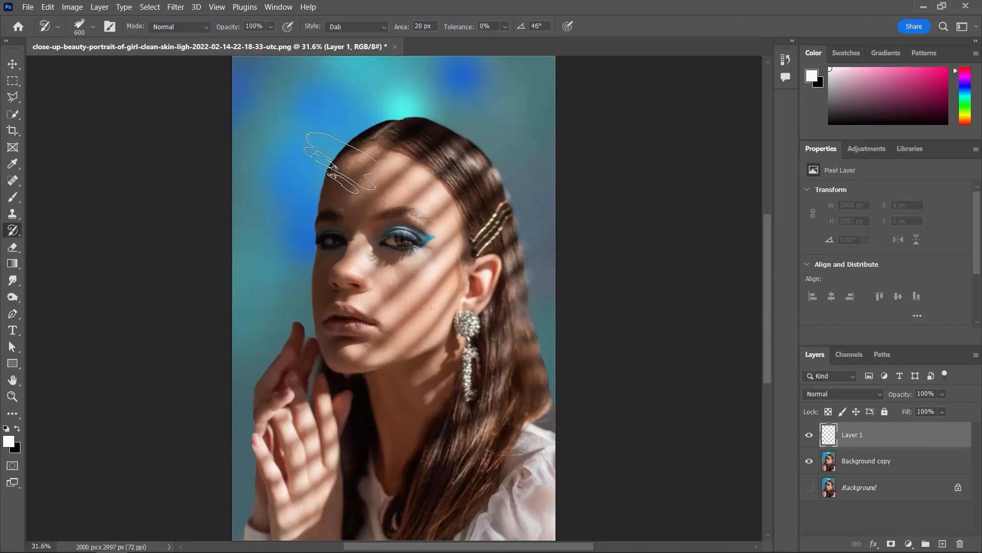
- Rotate the Art History Brush tip to -9° and set its painting style to Dab
{"action": "key", "text": "Right"}
{"action": "key", "text": "Right"}
{"action": "key", "text": "Right"}
{"action": "key", "text": "Right"}
{"action": "key", "text": "Right"}
{"action": "key", "text": "Right"}
{"action": "key", "text": "Right"}
{"action": "key", "text": "Right"}
{"action": "key", "text": "Right"}
{"action": "key", "text": "Right"}
{"action": "key", "text": "Right"}
{"action": "key", "text": "Right"}
{"action": "key", "text": "Right"}
{"action": "key", "text": "Right"}
{"action": "key", "text": "Right"}
{"action": "key", "text": "Right"}
{"action": "key", "text": "Right"}
{"action": "key", "text": "Left"}
{"action": "key", "text": "Left"}
{"action": "key", "text": "Left"}
{"action": "key", "text": "Left"}
{"action": "left_click", "coordinate": [383, 28]}
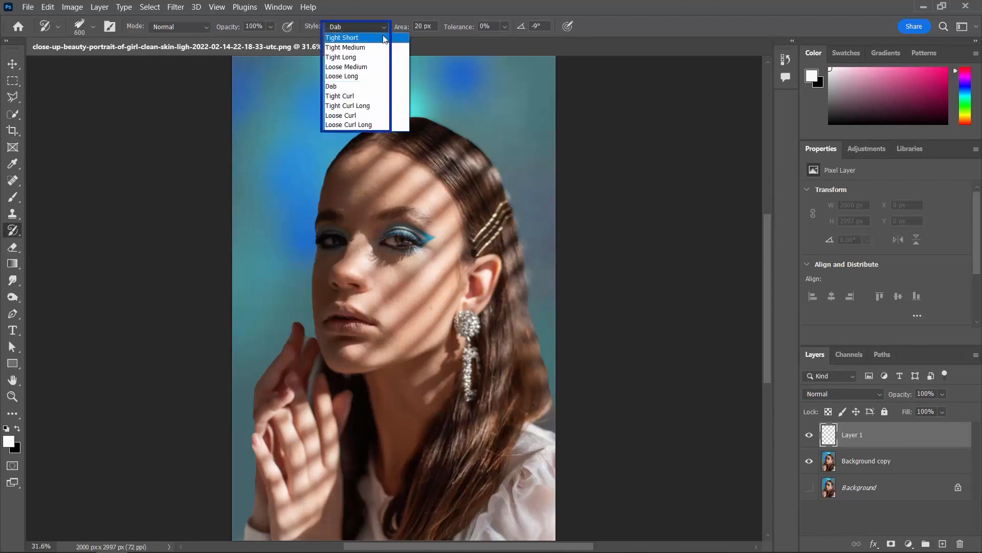
{"action": "left_click", "coordinate": [364, 87]}
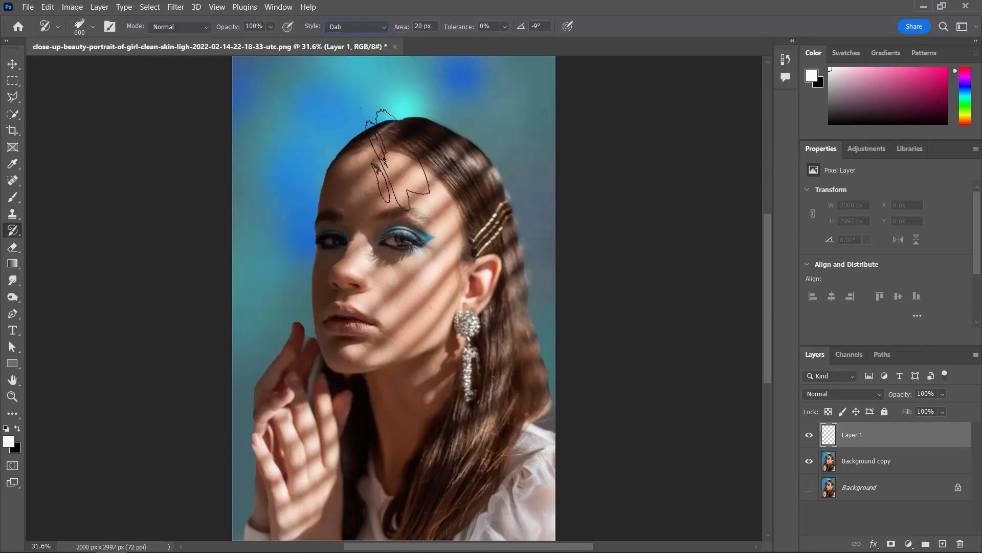
- Try Art History Brush strokes over the top of the head and hair, and undo them
{"action": "mouse_move", "coordinate": [397, 118]}
{"action": "left_mouse_down"}
{"action": "mouse_move", "coordinate": [389, 110]}
{"action": "mouse_move", "coordinate": [451, 133]}
{"action": "left_mouse_up"}
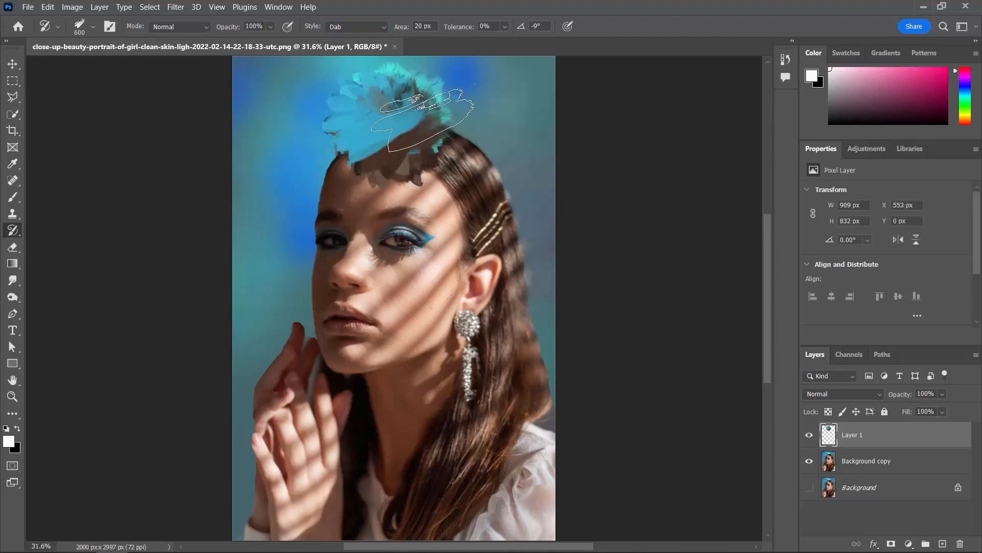
{"action": "left_click_drag", "start_coordinate": [453, 117], "coordinate": [471, 136]}
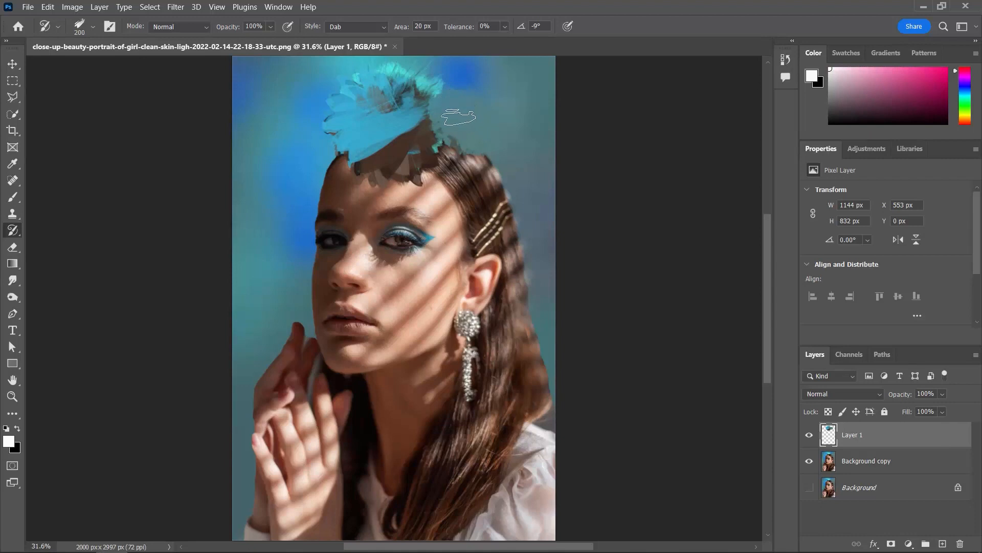
{"action": "key", "text": "ctrl+z"}
{"action": "key", "text": "ctrl+z"}
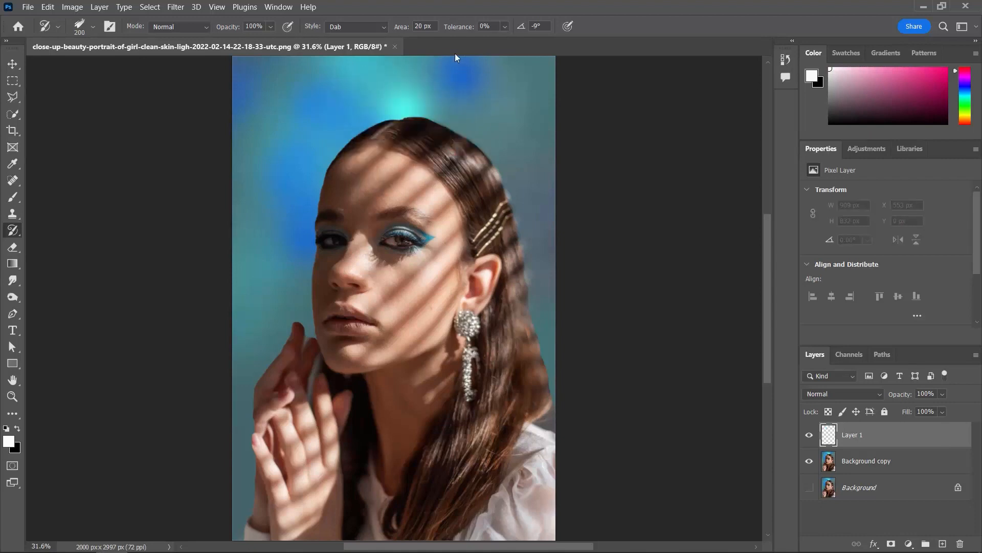
{"action": "left_click", "coordinate": [420, 25]}
{"action": "left_click_drag", "start_coordinate": [392, 101], "coordinate": [494, 199]}
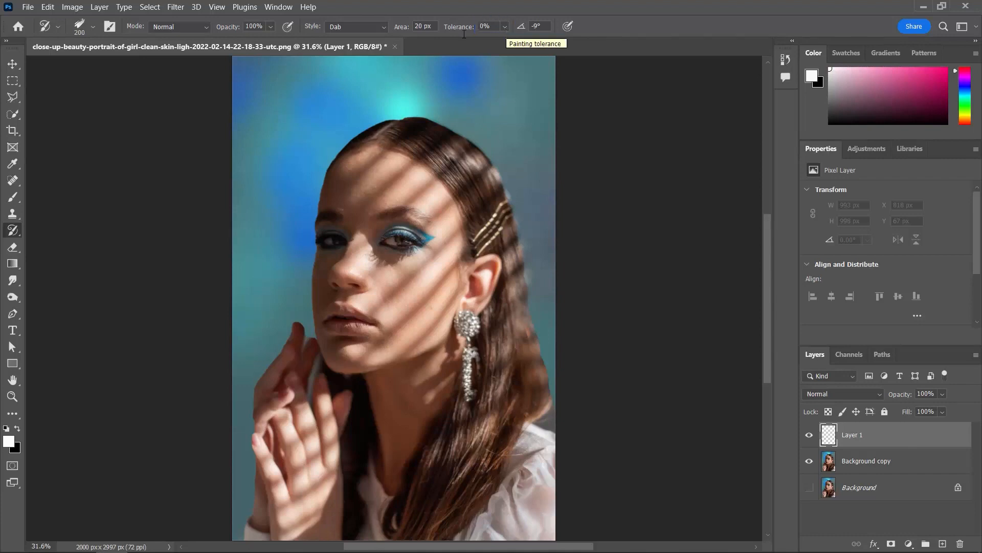
- Set the brush tip spacing to 30% and its angle to 0° in the brush settings
{"action": "left_click", "coordinate": [109, 27]}
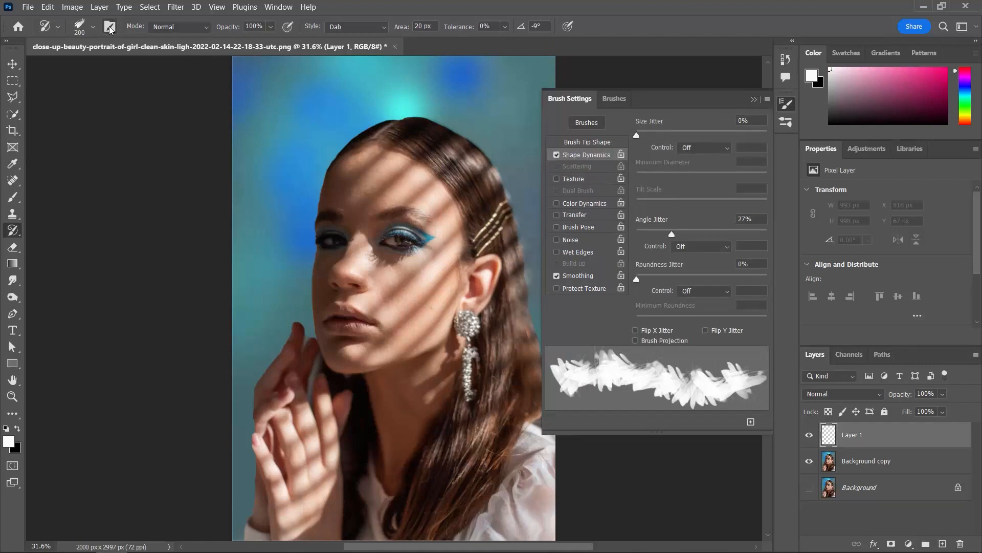
{"action": "left_click", "coordinate": [589, 142]}
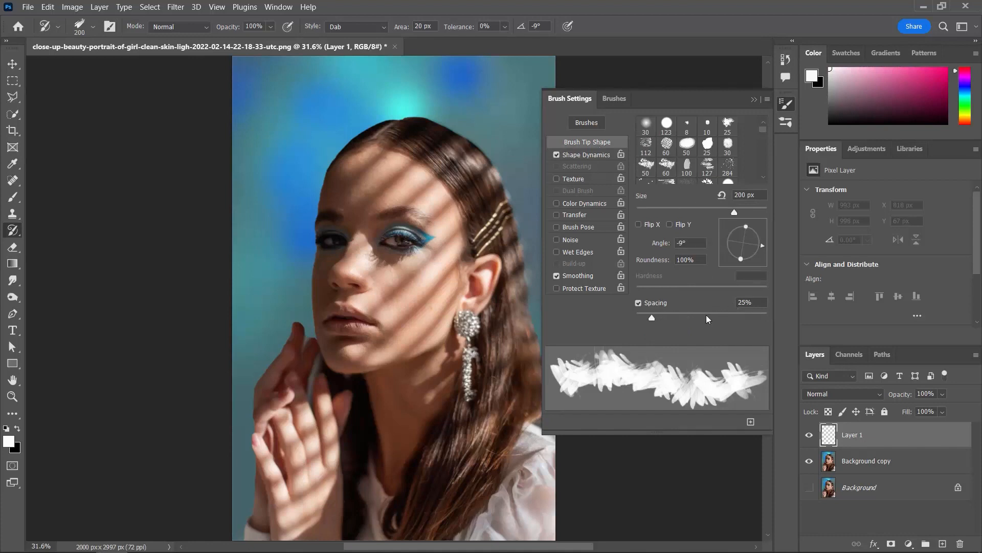
{"action": "mouse_move", "coordinate": [651, 317]}
{"action": "left_mouse_down"}
{"action": "mouse_move", "coordinate": [686, 318]}
{"action": "mouse_move", "coordinate": [656, 327]}
{"action": "left_mouse_up"}
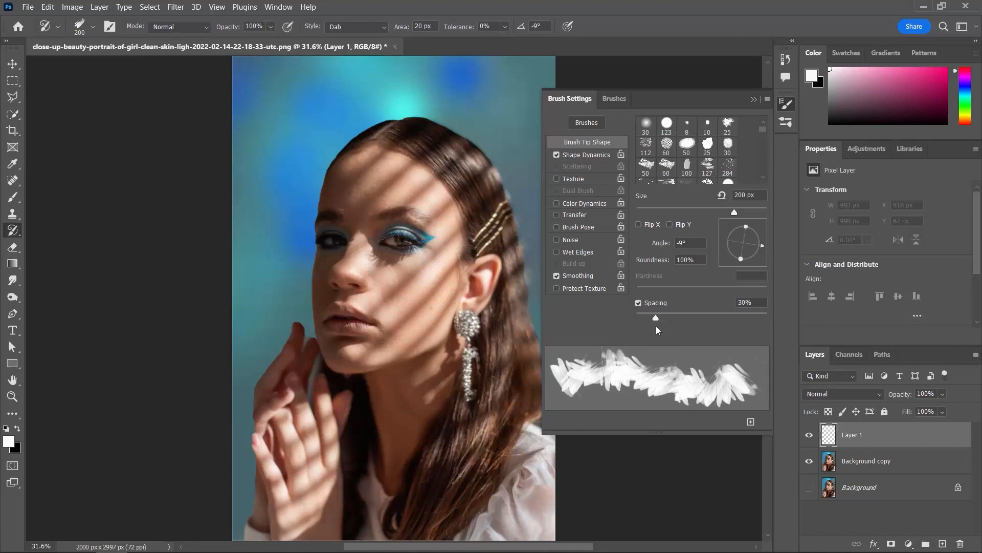
{"action": "left_click", "coordinate": [763, 242]}
{"action": "left_click_drag", "start_coordinate": [764, 242], "coordinate": [763, 244]}
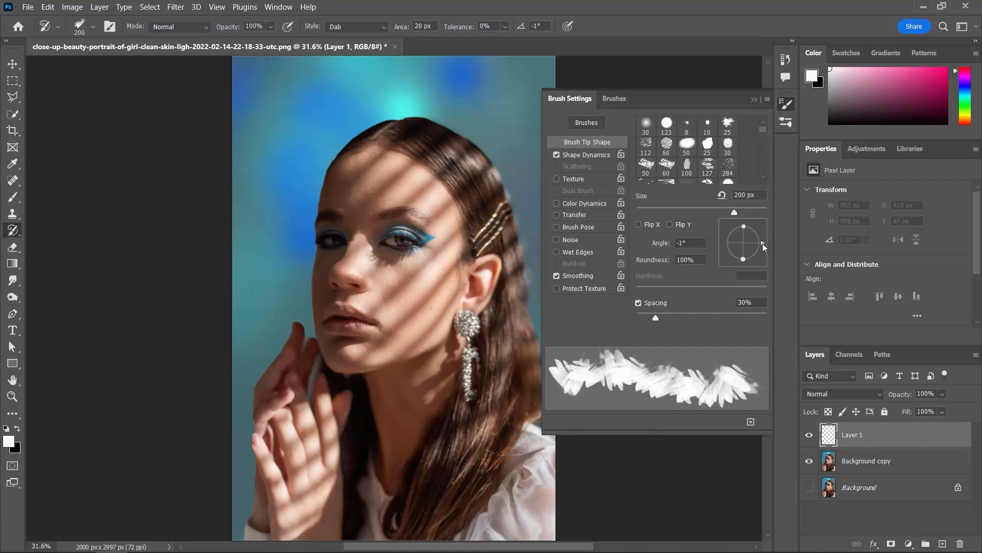
{"action": "type", "text": "0"}
{"action": "key", "text": "Return"}
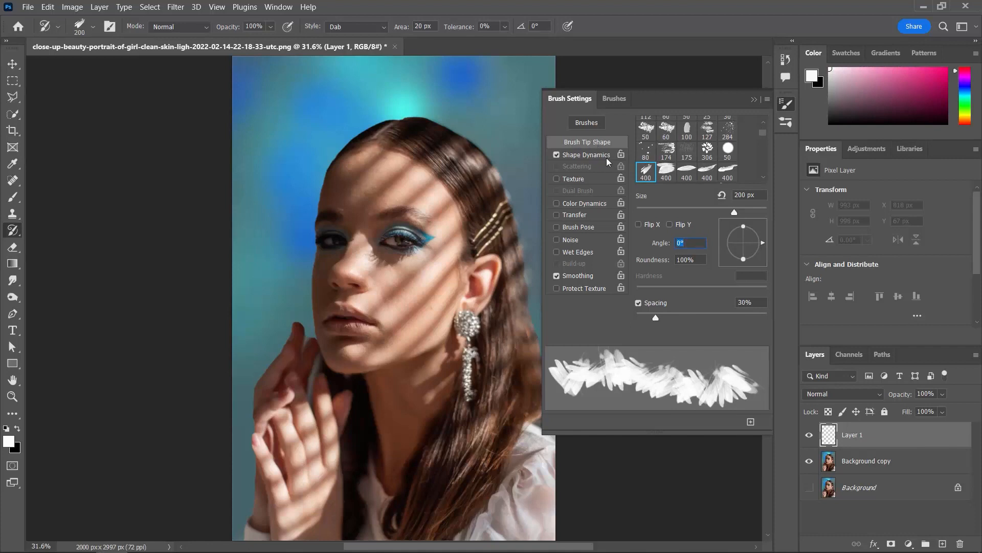
- Set the angle jitter to 25% under Shape Dynamics and close the brush settings
{"action": "left_click", "coordinate": [599, 156]}
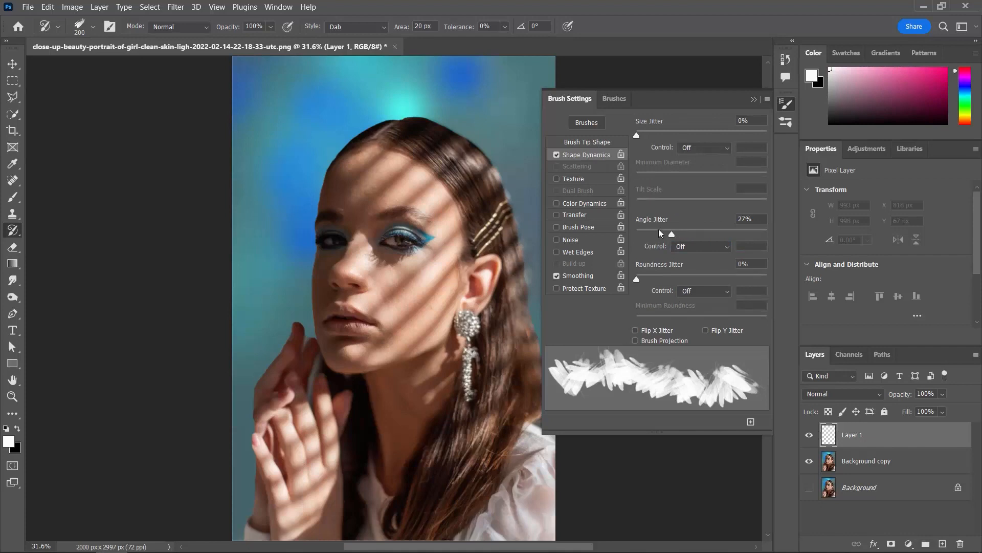
{"action": "mouse_move", "coordinate": [674, 234]}
{"action": "left_mouse_down"}
{"action": "mouse_move", "coordinate": [623, 241]}
{"action": "mouse_move", "coordinate": [670, 233]}
{"action": "left_mouse_up"}
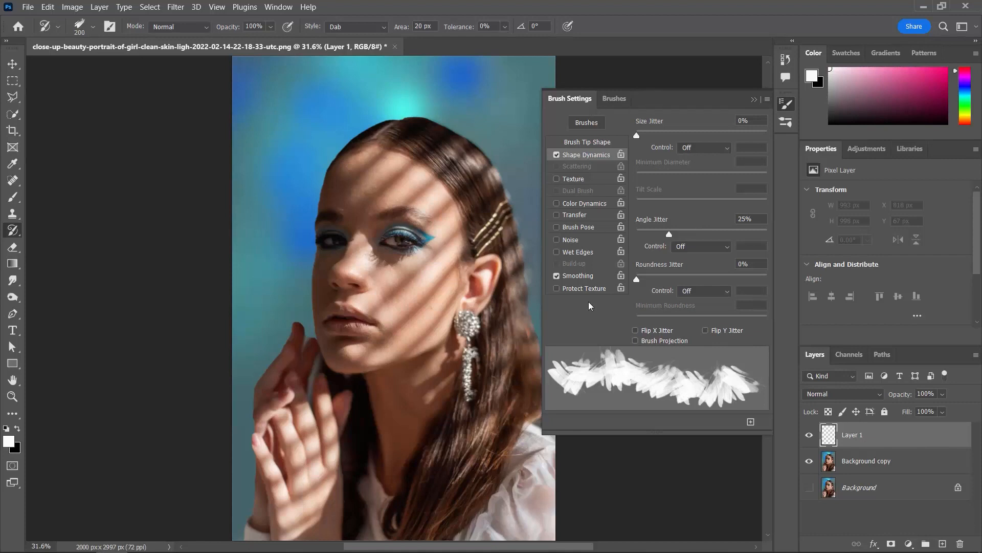
{"action": "left_click", "coordinate": [752, 100]}
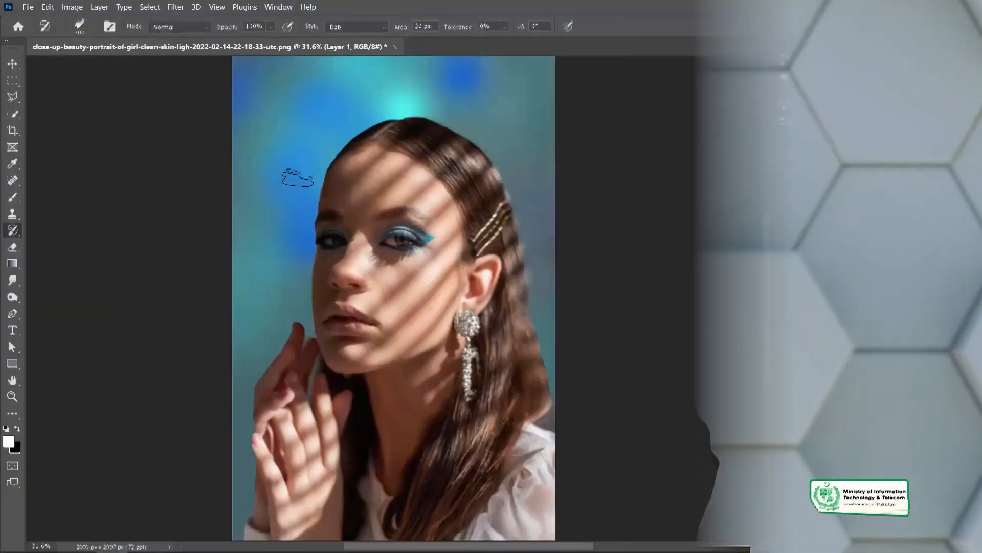
- Try covering the whole portrait on Layer 1 with Art History Brush strokes at 400 px, and undo it
{"action": "key", "text": "bracketright"}
{"action": "key", "text": "bracketright"}
{"action": "key", "text": "bracketright"}
{"action": "key", "text": "bracketright"}
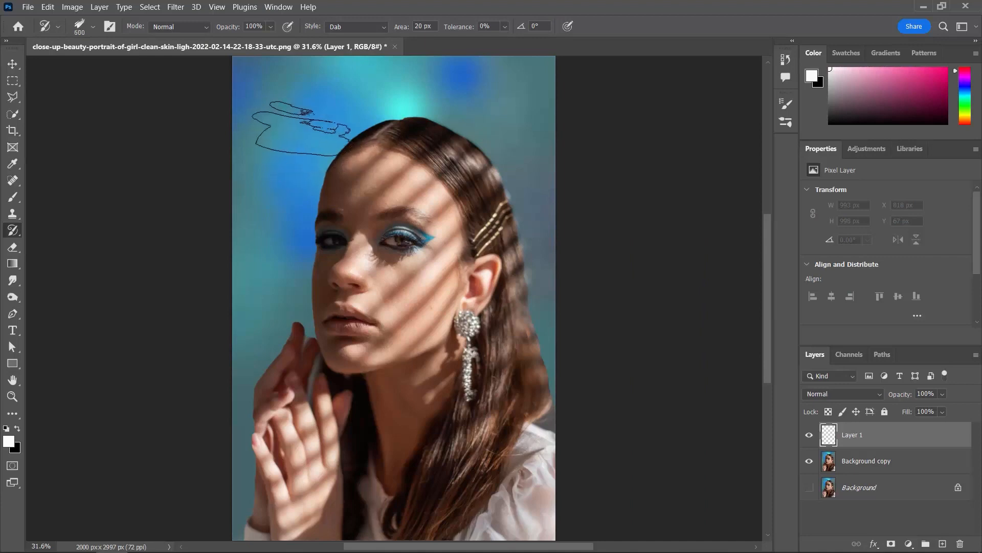
{"action": "key", "text": "ctrl+minus"}
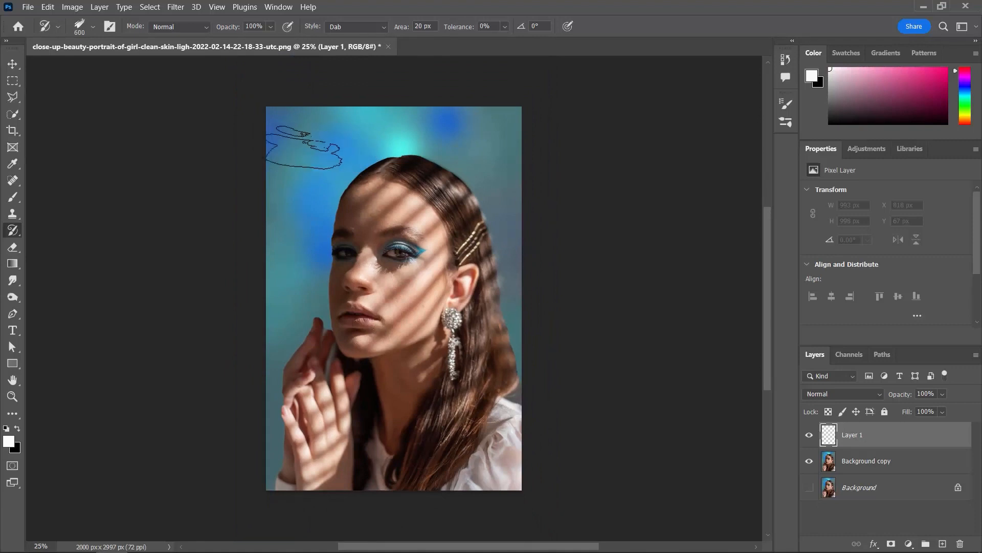
{"action": "key", "text": "bracketleft"}
{"action": "mouse_move", "coordinate": [304, 137]}
{"action": "left_mouse_down"}
{"action": "mouse_move", "coordinate": [286, 125]}
{"action": "mouse_move", "coordinate": [469, 128]}
{"action": "mouse_move", "coordinate": [510, 144]}
{"action": "mouse_move", "coordinate": [512, 168]}
{"action": "mouse_move", "coordinate": [490, 178]}
{"action": "mouse_move", "coordinate": [305, 188]}
{"action": "mouse_move", "coordinate": [294, 203]}
{"action": "mouse_move", "coordinate": [316, 221]}
{"action": "mouse_move", "coordinate": [445, 236]}
{"action": "mouse_move", "coordinate": [489, 262]}
{"action": "mouse_move", "coordinate": [483, 280]}
{"action": "mouse_move", "coordinate": [339, 280]}
{"action": "mouse_move", "coordinate": [306, 297]}
{"action": "mouse_move", "coordinate": [368, 333]}
{"action": "mouse_move", "coordinate": [480, 368]}
{"action": "mouse_move", "coordinate": [392, 382]}
{"action": "mouse_move", "coordinate": [293, 440]}
{"action": "mouse_move", "coordinate": [479, 443]}
{"action": "mouse_move", "coordinate": [279, 488]}
{"action": "left_mouse_up"}
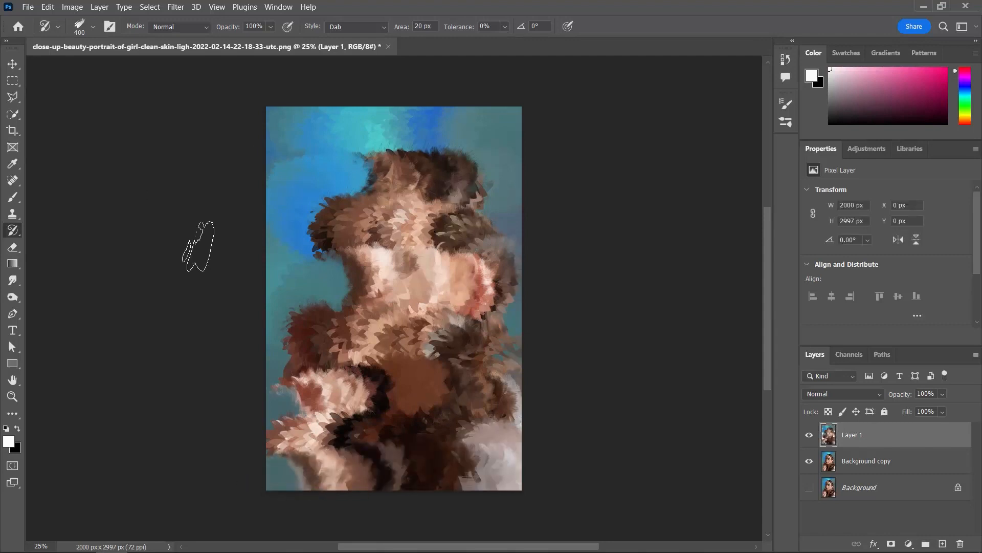
{"action": "key", "text": "ctrl+z"}
- Choose brush 2 from the Essential Brush Strokes (0400 pixels) set for the Art History Brush
{"action": "left_click", "coordinate": [93, 27]}
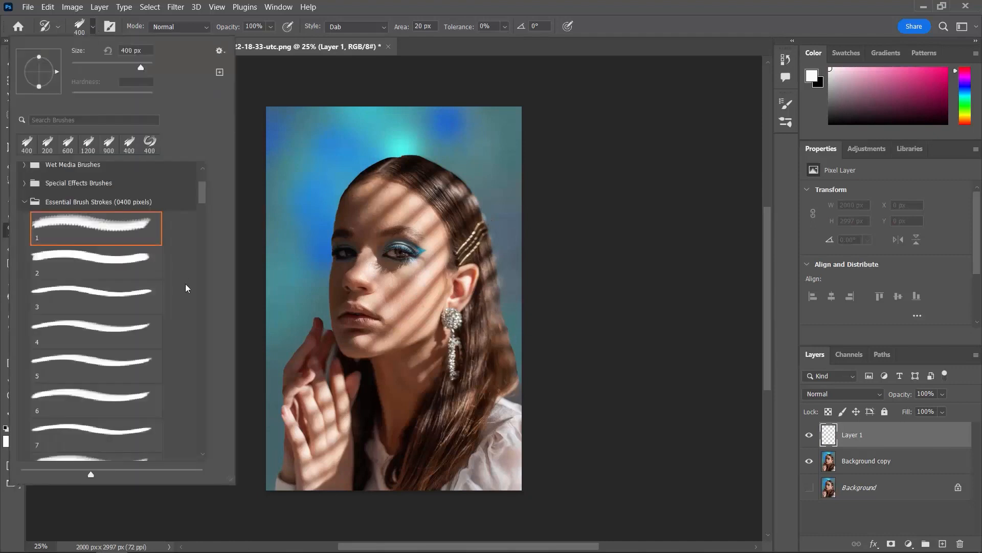
{"action": "left_click_drag", "start_coordinate": [204, 193], "coordinate": [204, 192]}
{"action": "left_click", "coordinate": [120, 263]}
{"action": "left_click", "coordinate": [414, 84]}
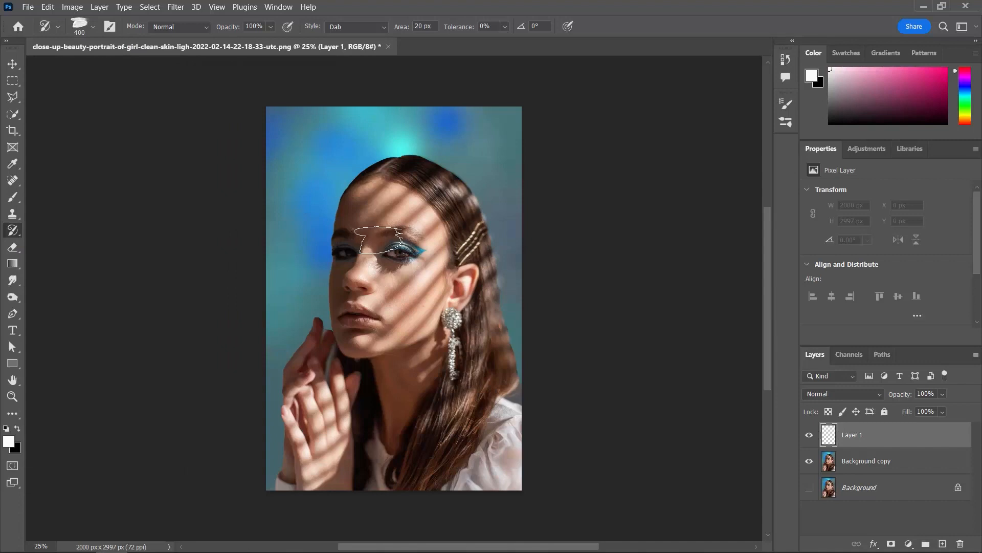
- Enable Shape Dynamics for the current brush and set its angle jitter to 30%
{"action": "left_click", "coordinate": [110, 26]}
{"action": "left_click", "coordinate": [593, 142]}
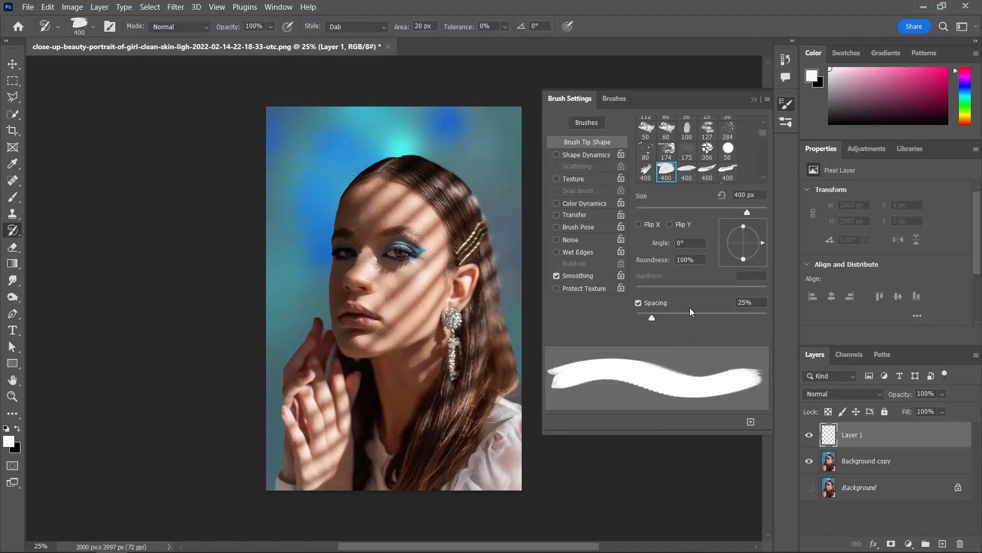
{"action": "left_click", "coordinate": [597, 155]}
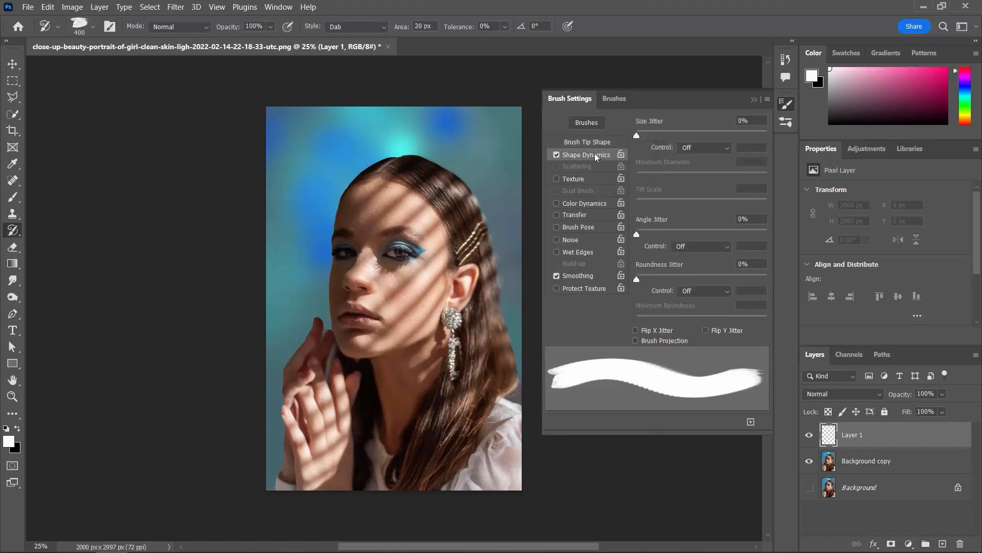
{"action": "left_click_drag", "start_coordinate": [643, 236], "coordinate": [677, 235]}
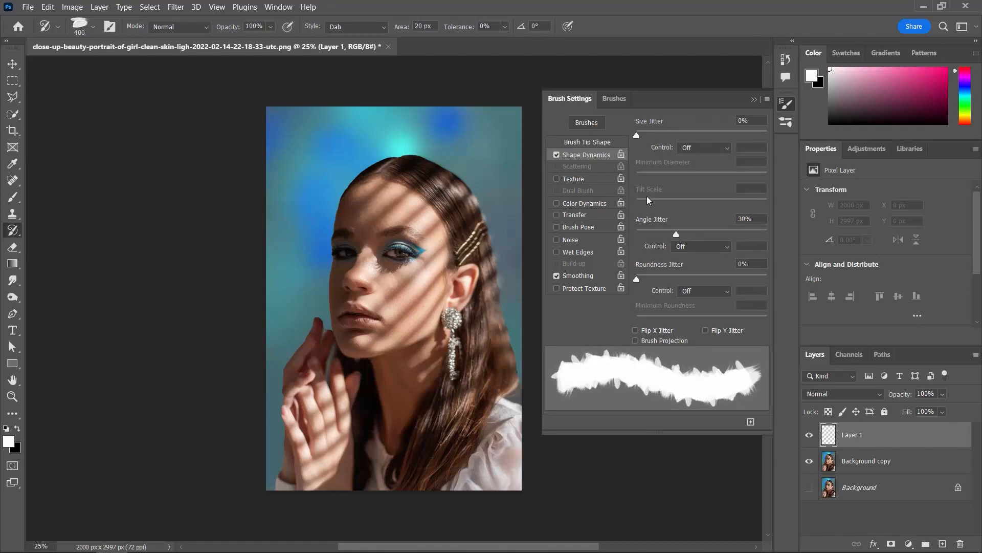
- Set the brush tip spacing to 30% and close the brush settings
{"action": "left_click", "coordinate": [612, 142]}
{"action": "left_click", "coordinate": [655, 318]}
{"action": "left_click_drag", "start_coordinate": [658, 318], "coordinate": [655, 317]}
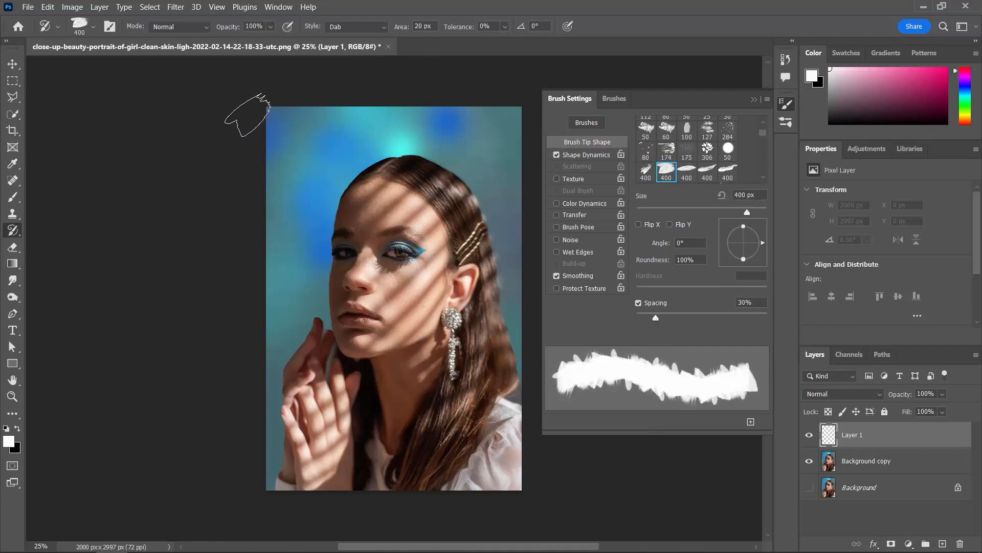
{"action": "left_click", "coordinate": [754, 101]}
- Cover the whole portrait on Layer 1 with Art History Brush strokes at 400 px, adding a 600 px dab on the hair above the ear
{"action": "mouse_move", "coordinate": [287, 122]}
{"action": "left_mouse_down"}
{"action": "mouse_move", "coordinate": [375, 123]}
{"action": "mouse_move", "coordinate": [520, 167]}
{"action": "mouse_move", "coordinate": [468, 182]}
{"action": "mouse_move", "coordinate": [413, 169]}
{"action": "mouse_move", "coordinate": [274, 196]}
{"action": "mouse_move", "coordinate": [444, 233]}
{"action": "mouse_move", "coordinate": [442, 255]}
{"action": "mouse_move", "coordinate": [295, 270]}
{"action": "mouse_move", "coordinate": [451, 299]}
{"action": "mouse_move", "coordinate": [354, 329]}
{"action": "mouse_move", "coordinate": [464, 394]}
{"action": "mouse_move", "coordinate": [358, 359]}
{"action": "mouse_move", "coordinate": [349, 477]}
{"action": "mouse_move", "coordinate": [499, 459]}
{"action": "mouse_move", "coordinate": [521, 384]}
{"action": "mouse_move", "coordinate": [475, 283]}
{"action": "mouse_move", "coordinate": [414, 257]}
{"action": "mouse_move", "coordinate": [441, 235]}
{"action": "mouse_move", "coordinate": [480, 228]}
{"action": "mouse_move", "coordinate": [459, 158]}
{"action": "mouse_move", "coordinate": [377, 136]}
{"action": "mouse_move", "coordinate": [300, 192]}
{"action": "mouse_move", "coordinate": [282, 322]}
{"action": "mouse_move", "coordinate": [288, 259]}
{"action": "mouse_move", "coordinate": [352, 221]}
{"action": "mouse_move", "coordinate": [309, 280]}
{"action": "mouse_move", "coordinate": [301, 306]}
{"action": "mouse_move", "coordinate": [326, 314]}
{"action": "mouse_move", "coordinate": [277, 364]}
{"action": "mouse_move", "coordinate": [323, 313]}
{"action": "mouse_move", "coordinate": [298, 293]}
{"action": "mouse_move", "coordinate": [297, 344]}
{"action": "mouse_move", "coordinate": [462, 314]}
{"action": "mouse_move", "coordinate": [517, 325]}
{"action": "mouse_move", "coordinate": [496, 309]}
{"action": "mouse_move", "coordinate": [492, 246]}
{"action": "mouse_move", "coordinate": [448, 225]}
{"action": "left_mouse_up"}
{"action": "key", "text": "ctrl+plus"}
{"action": "key", "text": "bracketleft"}
{"action": "key", "text": "bracketleft"}
{"action": "key", "text": "bracketleft"}
{"action": "key", "text": "bracketleft"}
{"action": "key", "text": "bracketright"}
{"action": "key", "text": "bracketright"}
{"action": "key", "text": "bracketright"}
{"action": "key", "text": "bracketright"}
{"action": "left_click", "coordinate": [486, 189]}
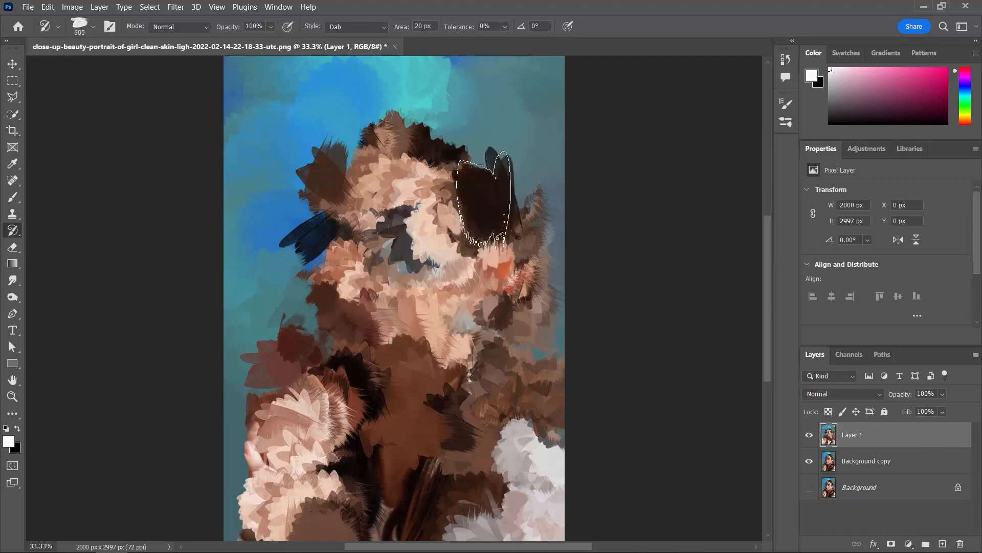
- Refine the hairpin area above the ear with Art History Brush dabs at 175 px
{"action": "key", "text": "bracketleft"}
{"action": "key", "text": "bracketleft"}
{"action": "key", "text": "bracketleft"}
{"action": "key", "text": "bracketleft"}
{"action": "key", "text": "bracketleft"}
{"action": "key", "text": "bracketleft"}
{"action": "left_click", "coordinate": [504, 232]}
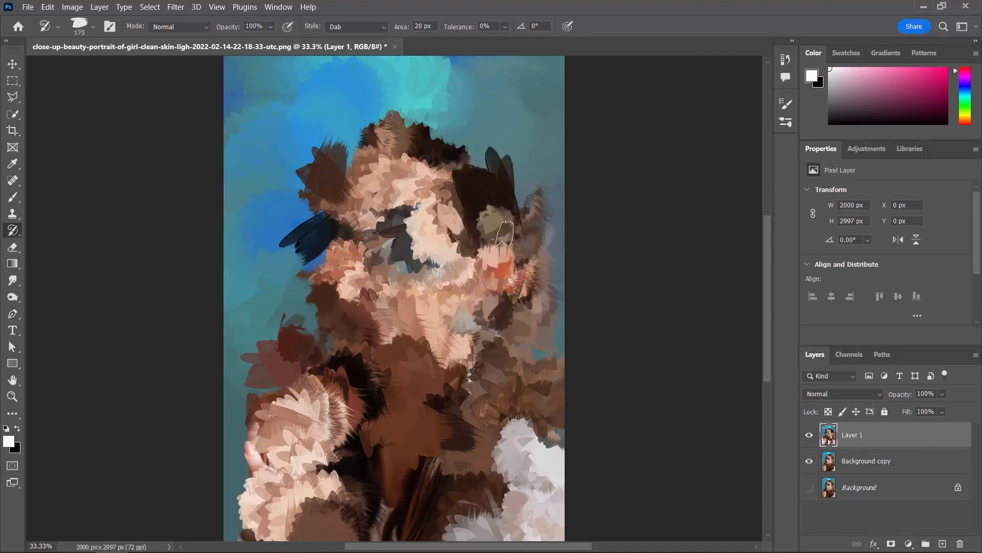
- Dab smaller 125 px strokes over the hair above the hairpins and along the crown
{"action": "key", "text": "bracketleft"}
{"action": "left_click", "coordinate": [477, 188]}
{"action": "left_click", "coordinate": [468, 177]}
{"action": "left_click", "coordinate": [484, 165]}
{"action": "left_click", "coordinate": [495, 174]}
{"action": "left_click", "coordinate": [449, 144]}
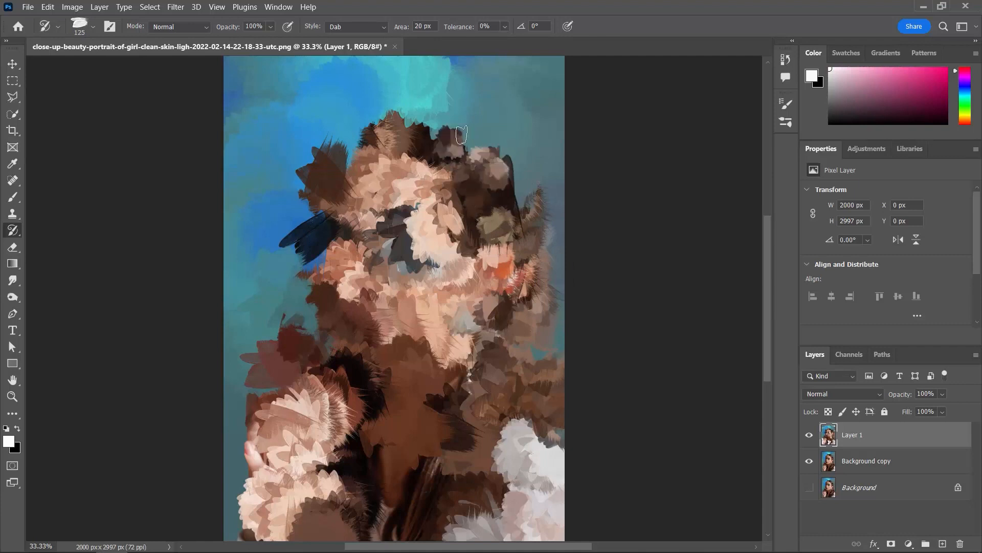
{"action": "left_click", "coordinate": [461, 133]}
{"action": "left_click", "coordinate": [434, 127]}
- Refine the hairline above the forehead on the blue background side with dabs at 125 px
{"action": "left_click", "coordinate": [354, 152]}
{"action": "left_click", "coordinate": [350, 155]}
{"action": "left_click", "coordinate": [341, 158]}
{"action": "left_click", "coordinate": [367, 129]}
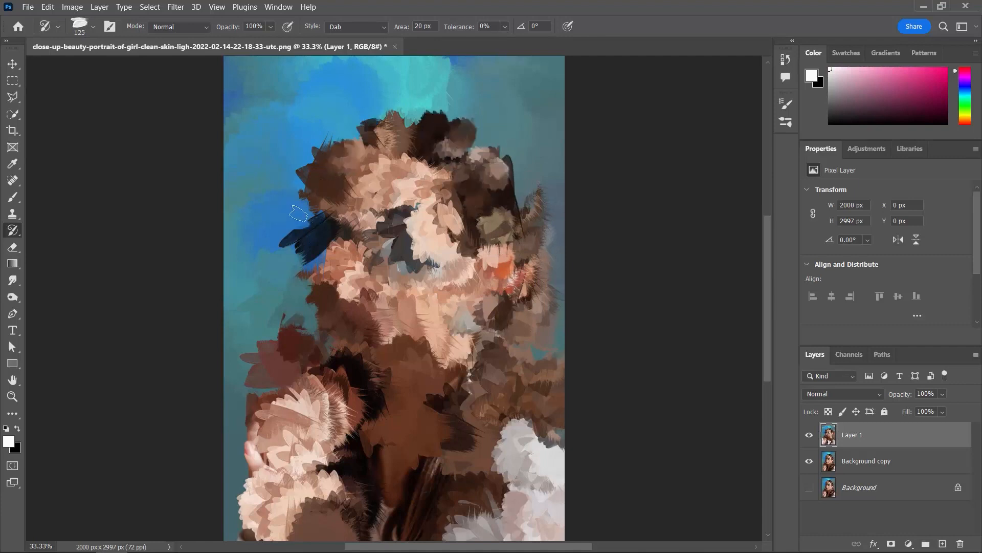
{"action": "left_click", "coordinate": [306, 171]}
- Clean up the edge between the shaded side of the face and the blue background with slightly larger dabs
{"action": "key", "text": "bracketright"}
{"action": "left_click", "coordinate": [298, 235]}
{"action": "left_click", "coordinate": [289, 263]}
{"action": "left_click", "coordinate": [286, 303]}
- Enlarge the brush considerably and place a large dab over the hair between the neck and the white sleeve
{"action": "left_click", "coordinate": [500, 375]}
{"action": "left_click_drag", "start_coordinate": [516, 392], "coordinate": [528, 303]}
{"action": "key", "text": "bracketright"}
{"action": "key", "text": "bracketright"}
{"action": "key", "text": "bracketright"}
{"action": "key", "text": "bracketright"}
{"action": "key", "text": "bracketright"}
{"action": "key", "text": "bracketright"}
{"action": "key", "text": "bracketright"}
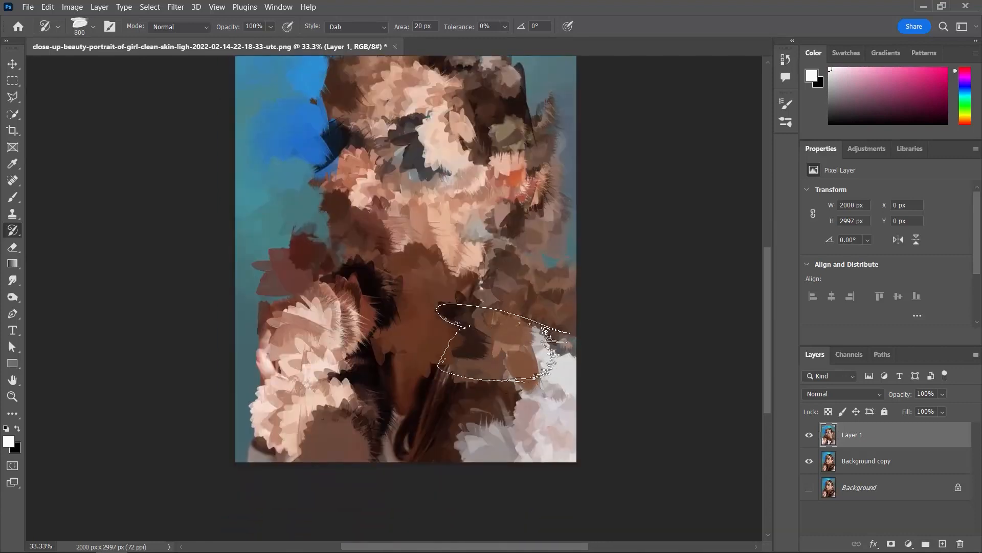
{"action": "key", "text": "bracketleft"}
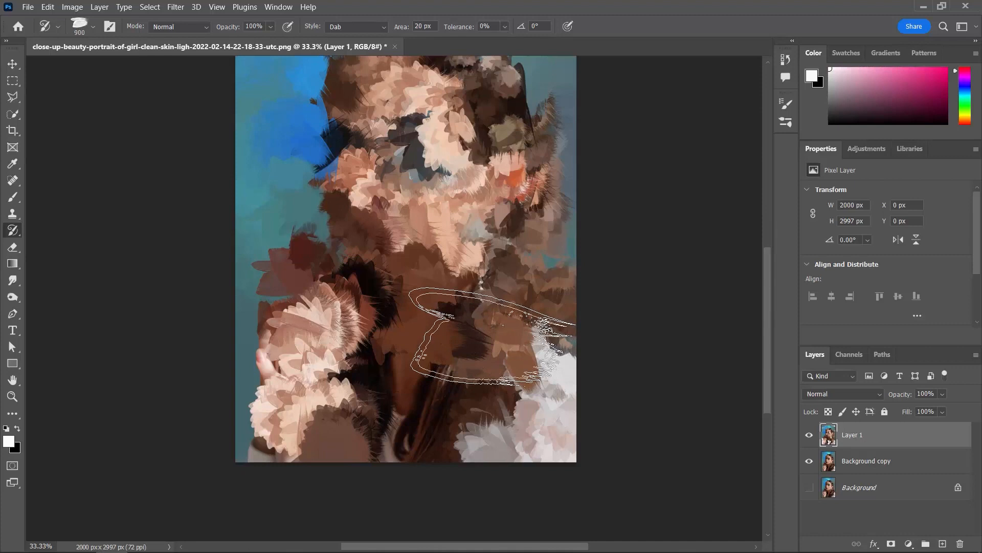
{"action": "left_click", "coordinate": [491, 335]}
- Repaint the raised hand and the dark hair beside it with a smaller brush
{"action": "key", "text": "bracketleft"}
{"action": "key", "text": "bracketleft"}
{"action": "key", "text": "bracketleft"}
{"action": "key", "text": "bracketleft"}
{"action": "key", "text": "bracketleft"}
{"action": "key", "text": "bracketleft"}
{"action": "key", "text": "bracketleft"}
{"action": "mouse_move", "coordinate": [393, 362]}
{"action": "left_mouse_down"}
{"action": "mouse_move", "coordinate": [361, 418]}
{"action": "mouse_move", "coordinate": [332, 363]}
{"action": "mouse_move", "coordinate": [348, 313]}
{"action": "left_mouse_up"}
{"action": "mouse_move", "coordinate": [296, 350]}
{"action": "left_mouse_down"}
{"action": "mouse_move", "coordinate": [296, 400]}
{"action": "mouse_move", "coordinate": [313, 427]}
{"action": "mouse_move", "coordinate": [340, 439]}
{"action": "left_mouse_up"}
- Repaint the face from chin to forehead with finer strokes, reducing the brush to 175 px
{"action": "key", "text": "bracketleft"}
{"action": "key", "text": "bracketleft"}
{"action": "mouse_move", "coordinate": [448, 232]}
{"action": "left_mouse_down"}
{"action": "mouse_move", "coordinate": [460, 194]}
{"action": "mouse_move", "coordinate": [427, 106]}
{"action": "mouse_move", "coordinate": [361, 93]}
{"action": "mouse_move", "coordinate": [404, 97]}
{"action": "mouse_move", "coordinate": [388, 122]}
{"action": "mouse_move", "coordinate": [376, 210]}
{"action": "left_mouse_up"}
{"action": "key", "text": "bracketleft"}
{"action": "mouse_move", "coordinate": [384, 93]}
{"action": "left_mouse_down"}
{"action": "mouse_move", "coordinate": [286, 207]}
{"action": "mouse_move", "coordinate": [290, 295]}
{"action": "mouse_move", "coordinate": [391, 318]}
{"action": "left_mouse_up"}
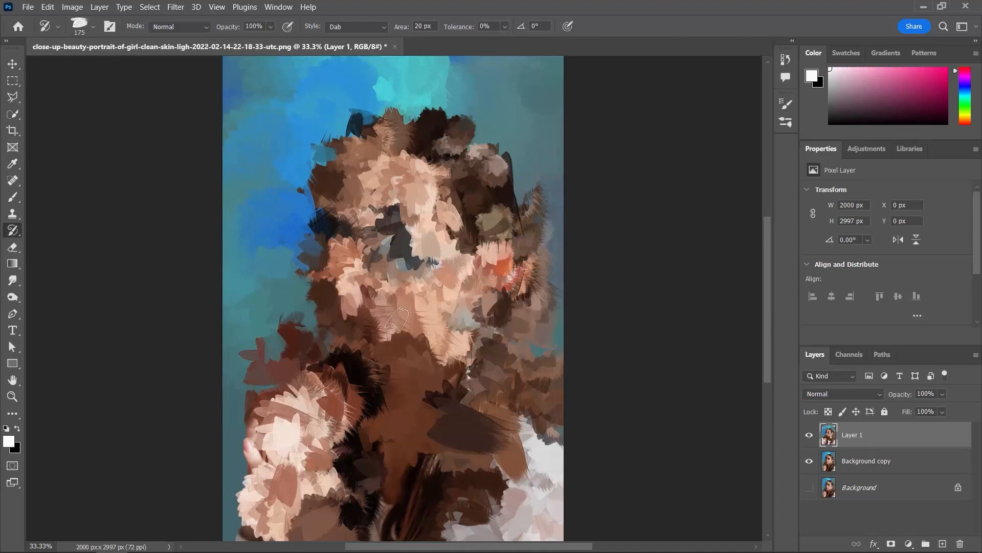
- Compare the painted Layer 1 with the original portrait underneath by switching the layer's visibility
{"action": "key", "text": "ctrl+minus"}
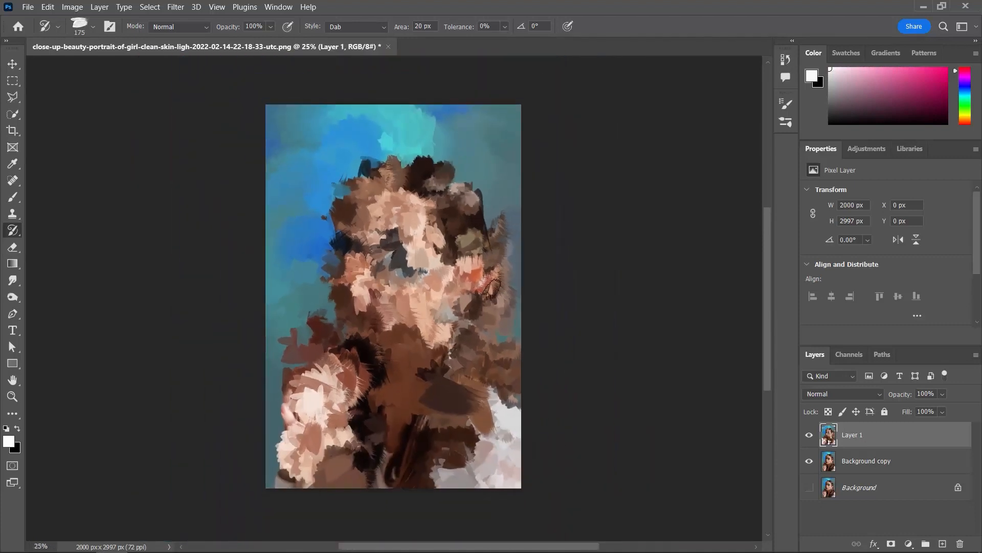
{"action": "left_click", "coordinate": [810, 436]}
{"action": "left_click", "coordinate": [810, 436]}
{"action": "left_click", "coordinate": [810, 436]}
- Bring back the shape of both eyes and the eye shadow with 70 px strokes
{"action": "key", "text": "ctrl+plus"}
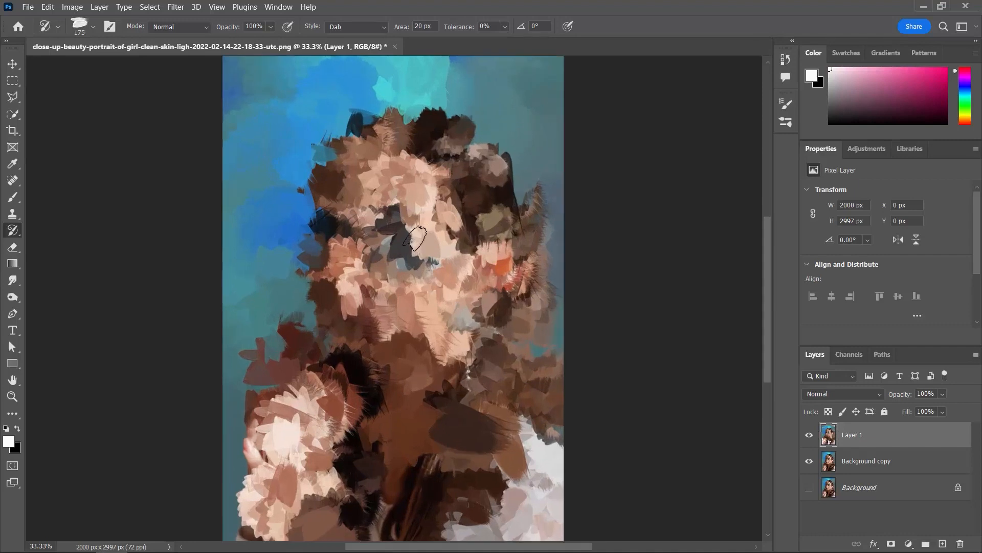
{"action": "key", "text": "ctrl+plus"}
{"action": "key", "text": "bracketleft"}
{"action": "key", "text": "bracketleft"}
{"action": "key", "text": "bracketleft"}
{"action": "key", "text": "bracketleft"}
{"action": "key", "text": "bracketleft"}
{"action": "key", "text": "bracketleft"}
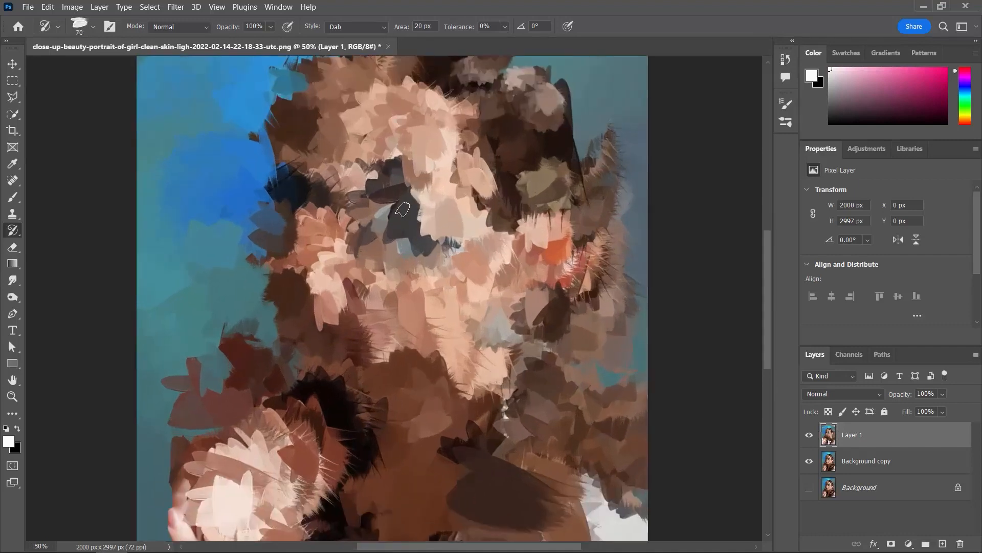
{"action": "mouse_move", "coordinate": [391, 210]}
{"action": "left_mouse_down"}
{"action": "mouse_move", "coordinate": [414, 222]}
{"action": "mouse_move", "coordinate": [440, 209]}
{"action": "mouse_move", "coordinate": [380, 205]}
{"action": "mouse_move", "coordinate": [378, 224]}
{"action": "mouse_move", "coordinate": [398, 230]}
{"action": "mouse_move", "coordinate": [440, 218]}
{"action": "mouse_move", "coordinate": [299, 194]}
{"action": "mouse_move", "coordinate": [280, 197]}
{"action": "mouse_move", "coordinate": [282, 207]}
{"action": "mouse_move", "coordinate": [312, 207]}
{"action": "mouse_move", "coordinate": [301, 190]}
{"action": "mouse_move", "coordinate": [275, 205]}
{"action": "left_mouse_up"}
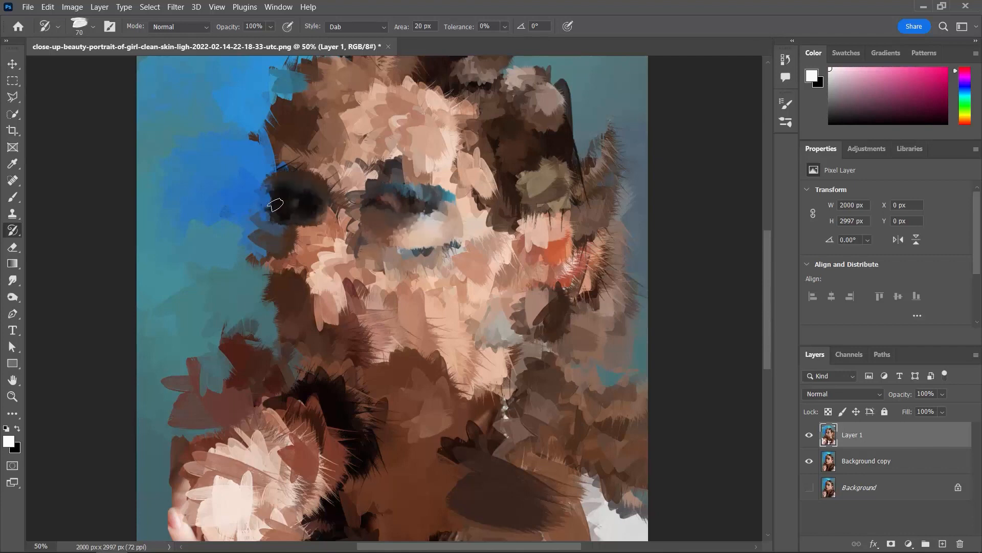
- Check the facial features in the original photo by hiding Layer 1, and show the layer again
{"action": "left_click", "coordinate": [809, 436]}
{"action": "left_click", "coordinate": [809, 436]}
{"action": "left_click", "coordinate": [809, 435]}
{"action": "left_click", "coordinate": [810, 436]}
{"action": "left_click", "coordinate": [809, 436]}
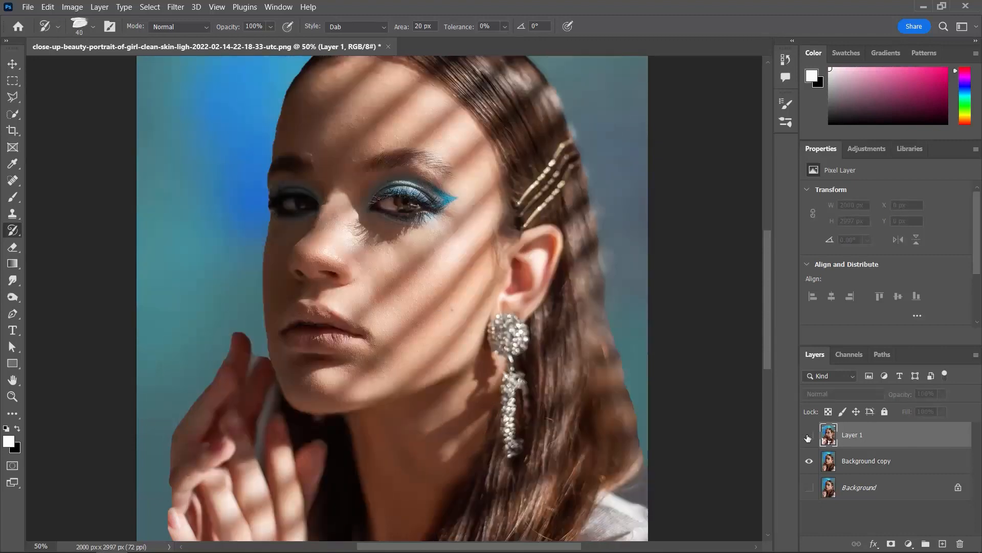
{"action": "left_click", "coordinate": [808, 438]}
- Paint finer detail on the nose and the cheek below the eye, reducing the brush to 25 px
{"action": "mouse_move", "coordinate": [332, 282]}
{"action": "left_mouse_down"}
{"action": "mouse_move", "coordinate": [303, 277]}
{"action": "mouse_move", "coordinate": [344, 275]}
{"action": "mouse_move", "coordinate": [296, 274]}
{"action": "mouse_move", "coordinate": [321, 258]}
{"action": "mouse_move", "coordinate": [343, 273]}
{"action": "mouse_move", "coordinate": [314, 250]}
{"action": "mouse_move", "coordinate": [320, 190]}
{"action": "mouse_move", "coordinate": [325, 225]}
{"action": "mouse_move", "coordinate": [342, 239]}
{"action": "mouse_move", "coordinate": [354, 208]}
{"action": "mouse_move", "coordinate": [400, 199]}
{"action": "mouse_move", "coordinate": [402, 216]}
{"action": "mouse_move", "coordinate": [420, 192]}
{"action": "mouse_move", "coordinate": [445, 210]}
{"action": "mouse_move", "coordinate": [418, 229]}
{"action": "mouse_move", "coordinate": [424, 261]}
{"action": "left_mouse_up"}
{"action": "key", "text": "bracketleft"}
- Try the Tight Short style on the forehead, undo the strokes and return the style to Dab
{"action": "left_click", "coordinate": [368, 28]}
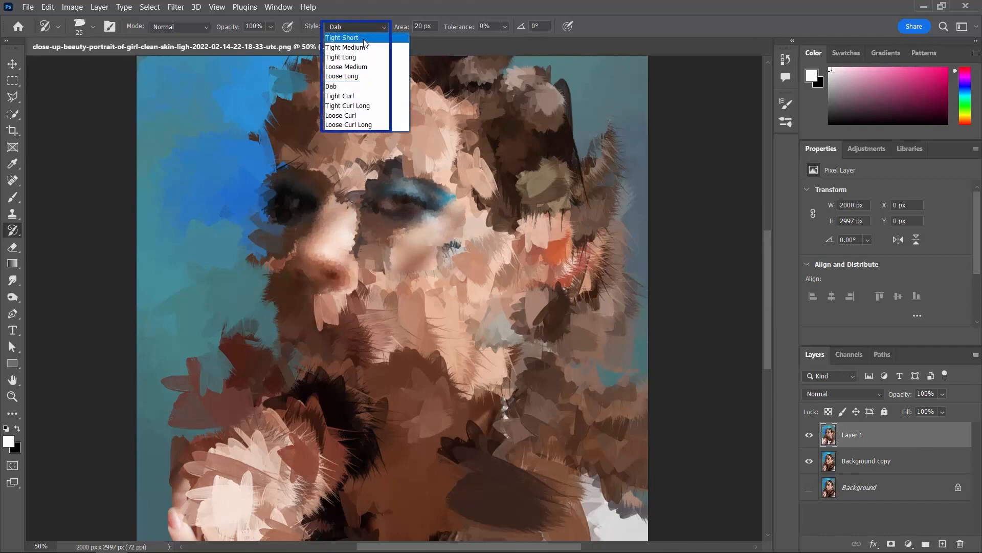
{"action": "left_click", "coordinate": [365, 42]}
{"action": "mouse_move", "coordinate": [414, 153]}
{"action": "left_mouse_down"}
{"action": "mouse_move", "coordinate": [437, 164]}
{"action": "mouse_move", "coordinate": [466, 139]}
{"action": "mouse_move", "coordinate": [409, 115]}
{"action": "mouse_move", "coordinate": [409, 137]}
{"action": "left_mouse_up"}
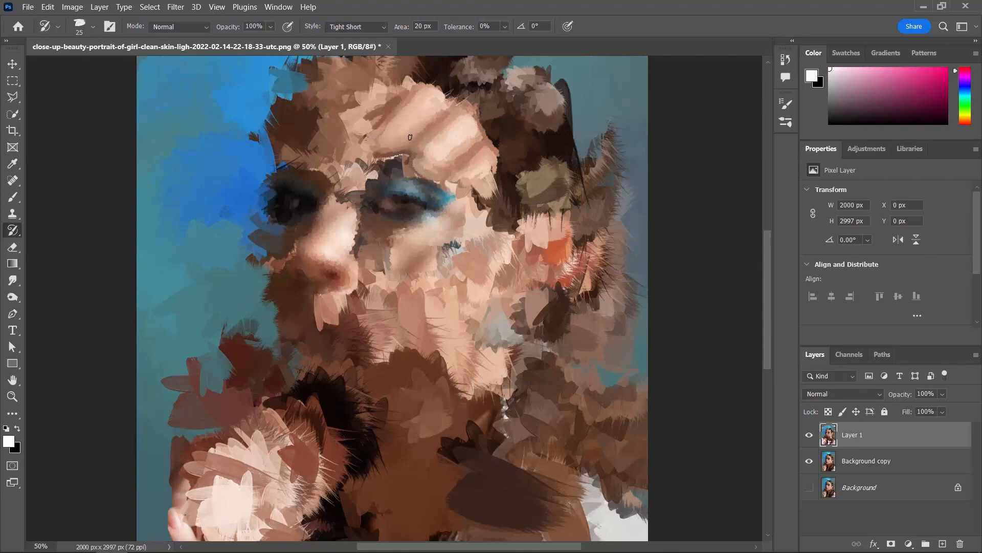
{"action": "key", "text": "ctrl+z"}
{"action": "left_click", "coordinate": [351, 24]}
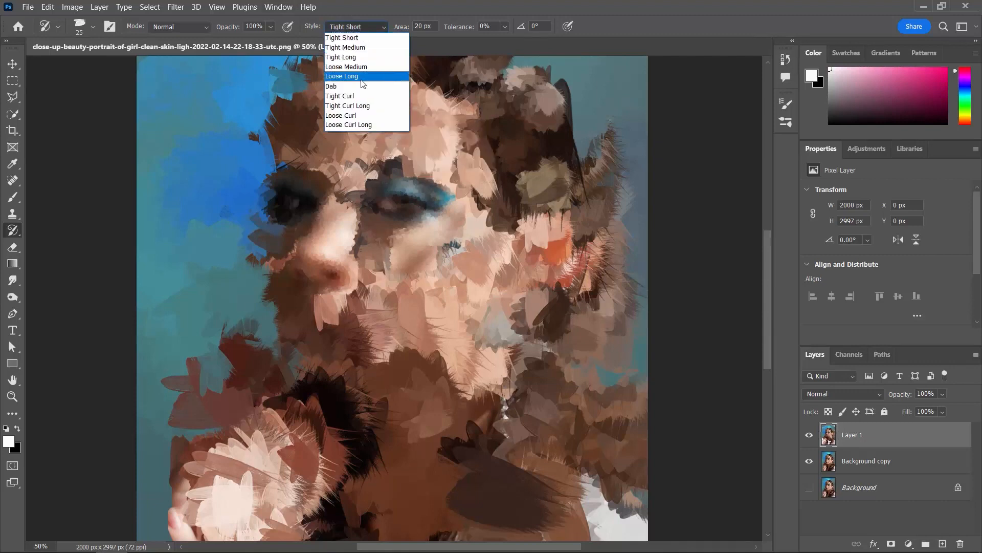
{"action": "left_click", "coordinate": [365, 89]}
- Define the lips, chin and cheek with Dab strokes at 45 to 50 px
{"action": "mouse_move", "coordinate": [355, 245]}
{"action": "left_mouse_down"}
{"action": "mouse_move", "coordinate": [362, 309]}
{"action": "mouse_move", "coordinate": [319, 333]}
{"action": "mouse_move", "coordinate": [366, 340]}
{"action": "mouse_move", "coordinate": [343, 334]}
{"action": "left_mouse_up"}
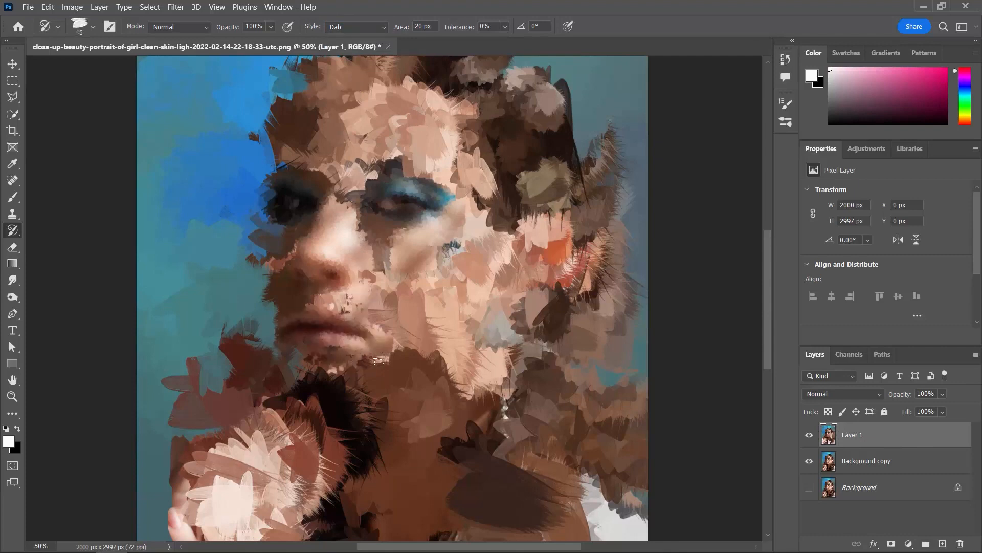
{"action": "key", "text": "bracketright"}
{"action": "key", "text": "bracketright"}
{"action": "mouse_move", "coordinate": [346, 370]}
{"action": "left_mouse_down"}
{"action": "mouse_move", "coordinate": [335, 399]}
{"action": "mouse_move", "coordinate": [295, 387]}
{"action": "mouse_move", "coordinate": [392, 375]}
{"action": "mouse_move", "coordinate": [409, 360]}
{"action": "mouse_move", "coordinate": [411, 318]}
{"action": "mouse_move", "coordinate": [393, 312]}
{"action": "mouse_move", "coordinate": [449, 244]}
{"action": "left_mouse_up"}
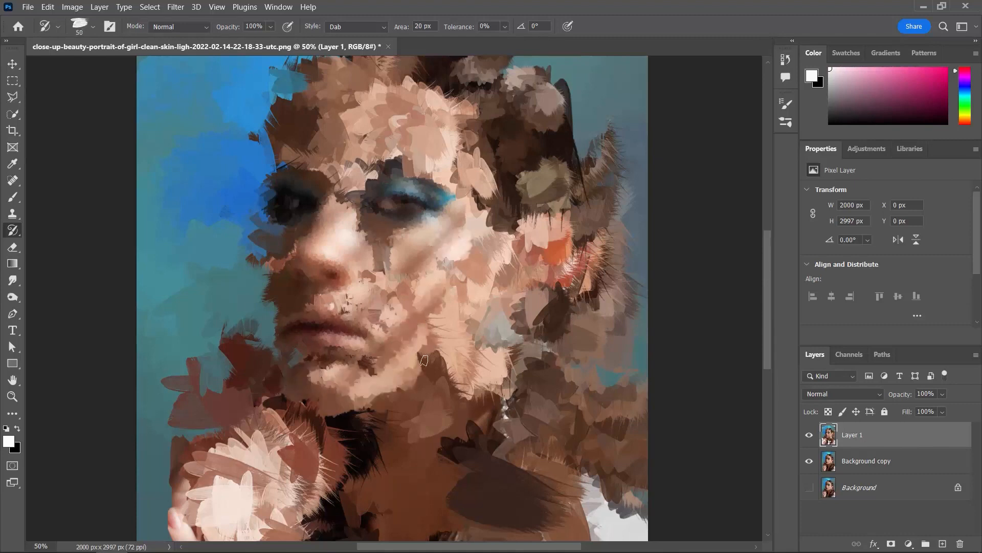
- Refine the jawline, the shaded edge of the face and the hair outline around the crown with fine strokes
{"action": "mouse_move", "coordinate": [424, 369]}
{"action": "left_mouse_down"}
{"action": "mouse_move", "coordinate": [400, 395]}
{"action": "mouse_move", "coordinate": [270, 230]}
{"action": "mouse_move", "coordinate": [289, 87]}
{"action": "left_mouse_up"}
{"action": "left_click_drag", "start_coordinate": [357, 125], "coordinate": [355, 231]}
{"action": "mouse_move", "coordinate": [344, 194]}
{"action": "left_mouse_down"}
{"action": "mouse_move", "coordinate": [301, 149]}
{"action": "mouse_move", "coordinate": [390, 139]}
{"action": "mouse_move", "coordinate": [513, 187]}
{"action": "mouse_move", "coordinate": [570, 232]}
{"action": "mouse_move", "coordinate": [448, 127]}
{"action": "mouse_move", "coordinate": [551, 233]}
{"action": "mouse_move", "coordinate": [561, 223]}
{"action": "left_mouse_up"}
- Adjust the brush size down to 50 px and refine the outer hair edge and the ear
{"action": "key", "text": "bracketright"}
{"action": "key", "text": "bracketright"}
{"action": "key", "text": "bracketright"}
{"action": "key", "text": "bracketright"}
{"action": "key", "text": "bracketleft"}
{"action": "key", "text": "bracketleft"}
{"action": "key", "text": "bracketleft"}
{"action": "key", "text": "bracketleft"}
{"action": "key", "text": "bracketleft"}
{"action": "left_click_drag", "start_coordinate": [581, 279], "coordinate": [588, 302]}
{"action": "key", "text": "bracketleft"}
{"action": "left_click_drag", "start_coordinate": [565, 349], "coordinate": [541, 367]}
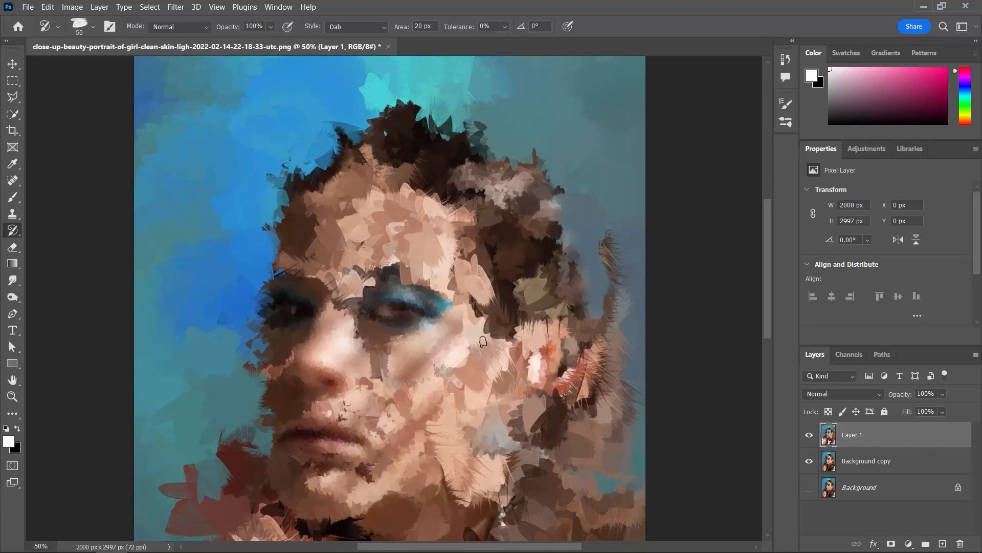
- Paint the ear, the jawline and the hanging earring with a reduced brush size
{"action": "key", "text": "space"}
{"action": "left_click_drag", "start_coordinate": [482, 395], "coordinate": [485, 294]}
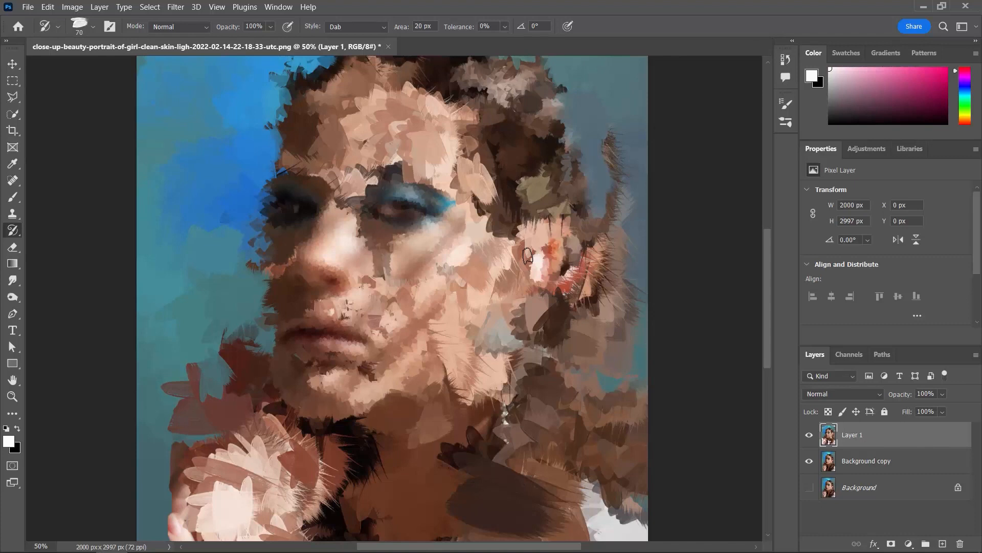
{"action": "key", "text": "bracketleft"}
{"action": "key", "text": "bracketleft"}
{"action": "key", "text": "bracketleft"}
{"action": "key", "text": "bracketleft"}
{"action": "key", "text": "bracketleft"}
{"action": "key", "text": "bracketleft"}
{"action": "key", "text": "bracketleft"}
{"action": "key", "text": "bracketleft"}
{"action": "mouse_move", "coordinate": [535, 245]}
{"action": "left_mouse_down"}
{"action": "mouse_move", "coordinate": [555, 285]}
{"action": "mouse_move", "coordinate": [533, 315]}
{"action": "left_mouse_up"}
{"action": "left_click_drag", "start_coordinate": [512, 320], "coordinate": [400, 394]}
{"action": "left_click_drag", "start_coordinate": [507, 376], "coordinate": [508, 453]}
- Refine the area between the eyebrows, the shaded eye and its brow with a smaller brush, undoing a stray dab on the cheek
{"action": "key", "text": "ctrl+plus"}
{"action": "key", "text": "bracketleft"}
{"action": "left_click_drag", "start_coordinate": [345, 141], "coordinate": [319, 173]}
{"action": "left_click_drag", "start_coordinate": [242, 183], "coordinate": [233, 191]}
{"action": "left_click_drag", "start_coordinate": [333, 107], "coordinate": [287, 127]}
{"action": "left_click", "coordinate": [402, 231]}
{"action": "key", "text": "ctrl+z"}
{"action": "key", "text": "bracketleft"}
{"action": "key", "text": "bracketleft"}
{"action": "key", "text": "bracketleft"}
{"action": "key", "text": "bracketleft"}
- Add some angle jitter under Shape Dynamics, increase the brush tip spacing slightly and close the brush settings
{"action": "left_click", "coordinate": [786, 104]}
{"action": "left_click", "coordinate": [593, 155]}
{"action": "left_click_drag", "start_coordinate": [636, 234], "coordinate": [664, 234]}
{"action": "left_click", "coordinate": [588, 142]}
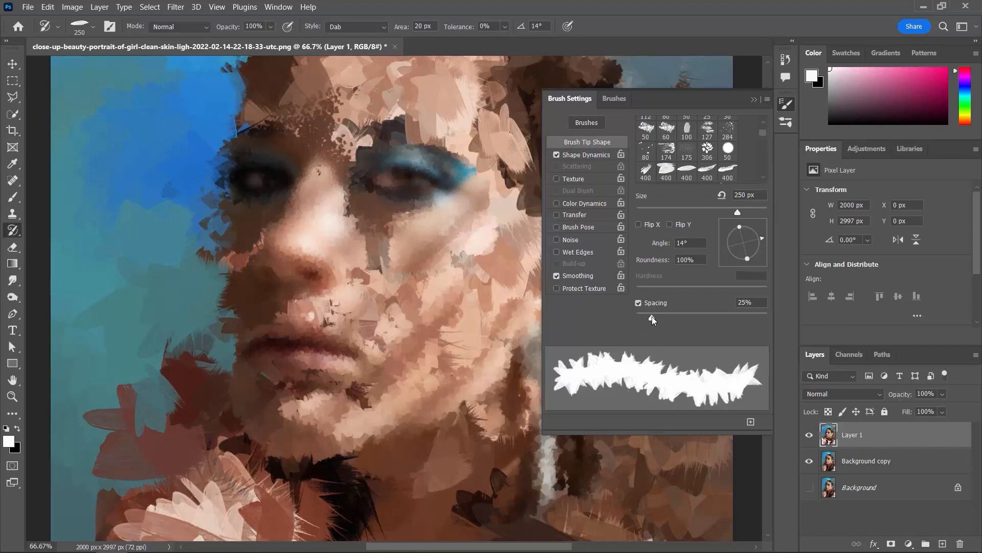
{"action": "left_click_drag", "start_coordinate": [651, 316], "coordinate": [655, 316]}
{"action": "left_click", "coordinate": [755, 99]}
- Paint the cheek near the ear, the eyebrows and the shaded edge of the face with strokes at 40 px
{"action": "key", "text": "bracketleft"}
{"action": "key", "text": "bracketleft"}
{"action": "key", "text": "bracketleft"}
{"action": "key", "text": "bracketleft"}
{"action": "key", "text": "bracketleft"}
{"action": "key", "text": "bracketleft"}
{"action": "key", "text": "bracketleft"}
{"action": "left_click_drag", "start_coordinate": [532, 205], "coordinate": [533, 131]}
{"action": "mouse_move", "coordinate": [499, 151]}
{"action": "left_mouse_down"}
{"action": "mouse_move", "coordinate": [455, 115]}
{"action": "mouse_move", "coordinate": [359, 122]}
{"action": "left_mouse_up"}
{"action": "left_click_drag", "start_coordinate": [330, 110], "coordinate": [238, 115]}
{"action": "left_click_drag", "start_coordinate": [219, 205], "coordinate": [228, 337]}
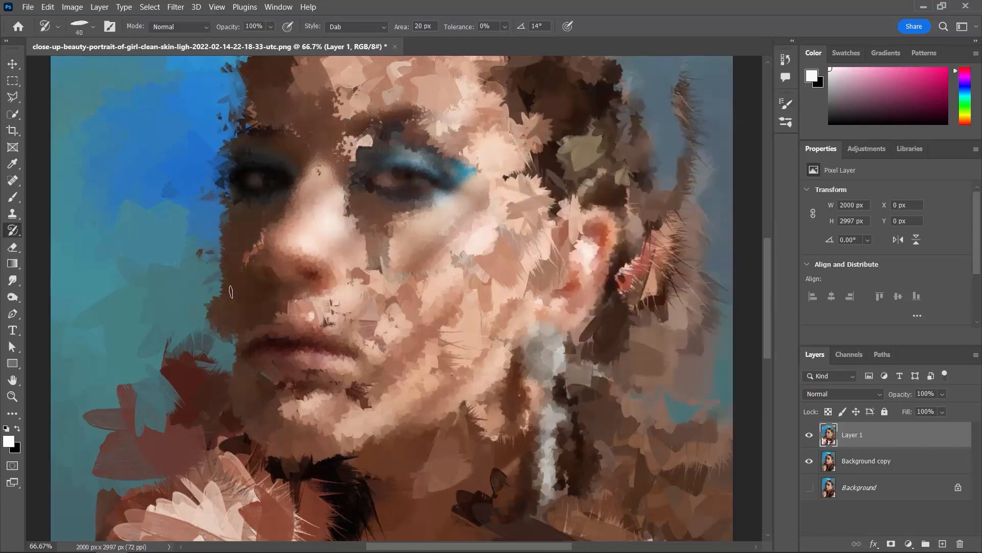
- Paint the mouth, the chin and the shaded edge of the face, enlarging the brush for the final strokes
{"action": "left_click_drag", "start_coordinate": [256, 368], "coordinate": [358, 272]}
{"action": "key", "text": "ctrl+minus"}
{"action": "left_click_drag", "start_coordinate": [353, 368], "coordinate": [369, 300]}
{"action": "key", "text": "bracketright"}
{"action": "key", "text": "bracketright"}
{"action": "key", "text": "bracketright"}
{"action": "left_click_drag", "start_coordinate": [311, 453], "coordinate": [359, 307]}
{"action": "mouse_move", "coordinate": [376, 327]}
{"action": "left_mouse_down"}
{"action": "mouse_move", "coordinate": [346, 361]}
{"action": "mouse_move", "coordinate": [337, 328]}
{"action": "left_mouse_up"}
- Choose a different brush tip from the preset list and reduce its size
{"action": "left_click", "coordinate": [92, 27]}
{"action": "left_click", "coordinate": [96, 369]}
{"action": "scroll", "coordinate": [115, 276], "scroll_direction": "down", "scroll_amount": 3}
{"action": "left_click", "coordinate": [115, 277]}
{"action": "left_click", "coordinate": [308, 263]}
{"action": "key", "text": "bracketleft"}
{"action": "key", "text": "bracketleft"}
{"action": "key", "text": "bracketleft"}
{"action": "key", "text": "bracketleft"}
{"action": "key", "text": "bracketleft"}
{"action": "key", "text": "bracketleft"}
{"action": "key", "text": "bracketleft"}
{"action": "key", "text": "bracketleft"}
{"action": "key", "text": "bracketleft"}
{"action": "key", "text": "bracketleft"}
{"action": "key", "text": "bracketleft"}
{"action": "key", "text": "bracketleft"}
- Add angle jitter under Shape Dynamics for the chosen brush tip and close the brush settings
{"action": "left_click", "coordinate": [785, 104]}
{"action": "left_click", "coordinate": [587, 155]}
{"action": "left_click_drag", "start_coordinate": [638, 231], "coordinate": [695, 230]}
{"action": "left_click", "coordinate": [754, 99]}
- Paint the shaded side of the face, the hairline and the cheek, reducing the brush size between areas
{"action": "mouse_move", "coordinate": [389, 330]}
{"action": "left_mouse_down"}
{"action": "mouse_move", "coordinate": [428, 353]}
{"action": "mouse_move", "coordinate": [435, 404]}
{"action": "left_mouse_up"}
{"action": "key", "text": "bracketleft"}
{"action": "key", "text": "bracketleft"}
{"action": "key", "text": "bracketleft"}
{"action": "key", "text": "bracketleft"}
{"action": "key", "text": "bracketleft"}
{"action": "mouse_move", "coordinate": [335, 261]}
{"action": "left_mouse_down"}
{"action": "mouse_move", "coordinate": [340, 363]}
{"action": "mouse_move", "coordinate": [320, 487]}
{"action": "left_mouse_up"}
{"action": "left_click_drag", "start_coordinate": [657, 388], "coordinate": [588, 376]}
{"action": "mouse_move", "coordinate": [535, 169]}
{"action": "left_mouse_down"}
{"action": "mouse_move", "coordinate": [463, 307]}
{"action": "mouse_move", "coordinate": [475, 418]}
{"action": "left_mouse_up"}
{"action": "left_click_drag", "start_coordinate": [387, 148], "coordinate": [320, 207]}
{"action": "key", "text": "bracketleft"}
{"action": "left_click_drag", "start_coordinate": [396, 302], "coordinate": [405, 320]}
- Choose brush tip 20 from the preset list and reduce its size from the preset default
{"action": "left_click", "coordinate": [92, 26]}
{"action": "left_click", "coordinate": [96, 355]}
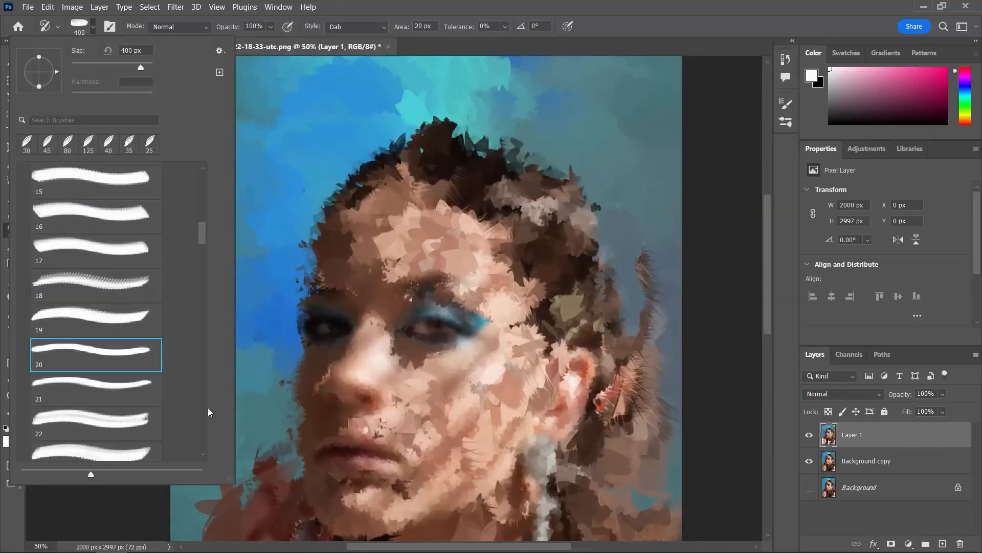
{"action": "left_click", "coordinate": [387, 130]}
{"action": "key", "text": "bracketleft"}
{"action": "key", "text": "bracketleft"}
{"action": "key", "text": "bracketleft"}
- Add angle jitter under Shape Dynamics, set the brush size to 175 px and close the brush settings
{"action": "left_click", "coordinate": [786, 104]}
{"action": "left_click", "coordinate": [599, 155]}
{"action": "left_click_drag", "start_coordinate": [636, 231], "coordinate": [668, 230]}
{"action": "left_click", "coordinate": [594, 144]}
{"action": "key", "text": "bracketleft"}
{"action": "key", "text": "bracketleft"}
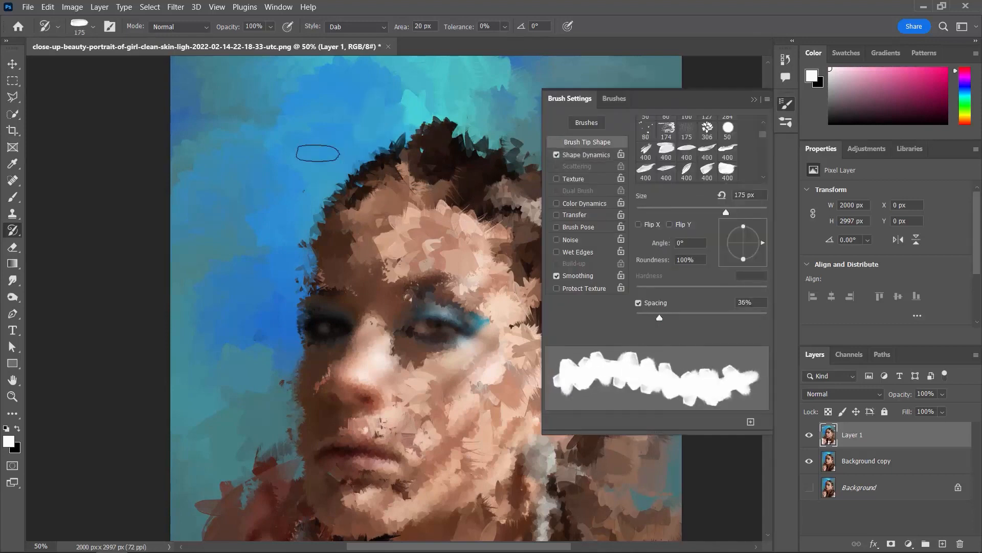
{"action": "left_click", "coordinate": [755, 100]}
- Paint the hair and cover the spiky strokes behind the ear, reducing the brush size partway
{"action": "left_click_drag", "start_coordinate": [432, 136], "coordinate": [532, 167]}
{"action": "left_click_drag", "start_coordinate": [627, 159], "coordinate": [589, 250]}
{"action": "key", "text": "bracketleft"}
{"action": "key", "text": "bracketleft"}
{"action": "key", "text": "bracketleft"}
{"action": "key", "text": "bracketleft"}
{"action": "mouse_move", "coordinate": [653, 240]}
{"action": "left_mouse_down"}
{"action": "mouse_move", "coordinate": [653, 145]}
{"action": "mouse_move", "coordinate": [629, 318]}
{"action": "left_mouse_up"}
{"action": "left_click_drag", "start_coordinate": [586, 197], "coordinate": [609, 218]}
- Paint the temple, the ear, the cheek and the hanging earring with small strokes, reducing the brush size to 25 px
{"action": "key", "text": "bracketleft"}
{"action": "key", "text": "bracketleft"}
{"action": "key", "text": "bracketleft"}
{"action": "left_click_drag", "start_coordinate": [494, 325], "coordinate": [553, 319]}
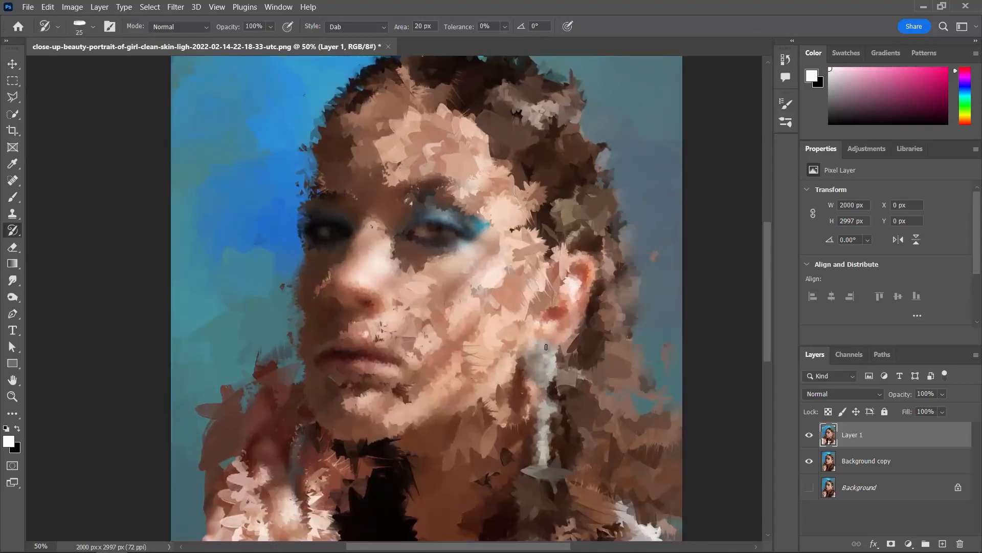
{"action": "left_click_drag", "start_coordinate": [556, 353], "coordinate": [591, 261]}
{"action": "left_click_drag", "start_coordinate": [553, 328], "coordinate": [581, 288]}
{"action": "left_click_drag", "start_coordinate": [440, 322], "coordinate": [419, 371]}
{"action": "left_click_drag", "start_coordinate": [530, 195], "coordinate": [550, 243]}
{"action": "left_click_drag", "start_coordinate": [543, 358], "coordinate": [548, 243]}
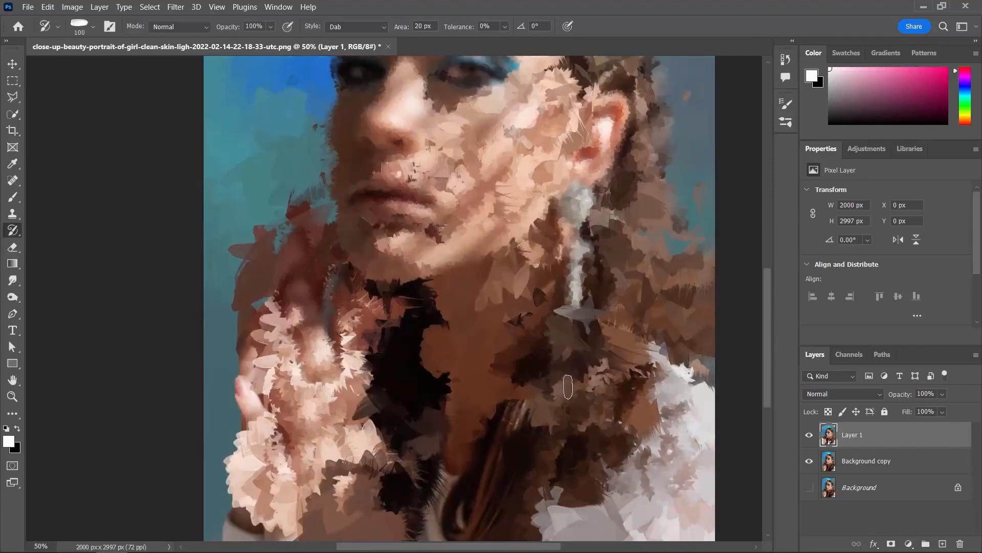
- Paint the hair beside the earring and the raised hand with a larger brush
{"action": "key", "text": "ctrl+minus"}
{"action": "key", "text": "bracketright"}
{"action": "key", "text": "bracketright"}
{"action": "key", "text": "bracketright"}
{"action": "key", "text": "bracketright"}
{"action": "key", "text": "bracketright"}
{"action": "key", "text": "bracketright"}
{"action": "left_click_drag", "start_coordinate": [530, 333], "coordinate": [537, 407]}
{"action": "left_click_drag", "start_coordinate": [591, 310], "coordinate": [594, 322]}
{"action": "left_click_drag", "start_coordinate": [294, 325], "coordinate": [286, 341]}
{"action": "left_click_drag", "start_coordinate": [279, 391], "coordinate": [287, 445]}
- Refine the shaded edge of the face, the fingers and the area around the eyes with a smaller brush
{"action": "key", "text": "bracketleft"}
{"action": "key", "text": "bracketleft"}
{"action": "key", "text": "bracketleft"}
{"action": "key", "text": "bracketleft"}
{"action": "key", "text": "bracketleft"}
{"action": "key", "text": "bracketleft"}
{"action": "key", "text": "bracketleft"}
{"action": "left_click_drag", "start_coordinate": [340, 227], "coordinate": [341, 260]}
{"action": "left_click_drag", "start_coordinate": [293, 329], "coordinate": [301, 412]}
{"action": "left_click_drag", "start_coordinate": [350, 189], "coordinate": [349, 243]}
{"action": "left_click_drag", "start_coordinate": [402, 192], "coordinate": [423, 238]}
- Paint the upper lip, the neck below the chin and the gap between jaw and fingers with a smaller brush
{"action": "key", "text": "bracketleft"}
{"action": "left_click_drag", "start_coordinate": [458, 151], "coordinate": [432, 244]}
{"action": "left_click_drag", "start_coordinate": [428, 218], "coordinate": [446, 242]}
- Paint the lower part of the figure and the area at the top of the head with an enlarged brush
{"action": "key", "text": "bracketright"}
{"action": "key", "text": "bracketright"}
{"action": "key", "text": "bracketright"}
{"action": "key", "text": "bracketright"}
{"action": "key", "text": "bracketright"}
{"action": "key", "text": "bracketright"}
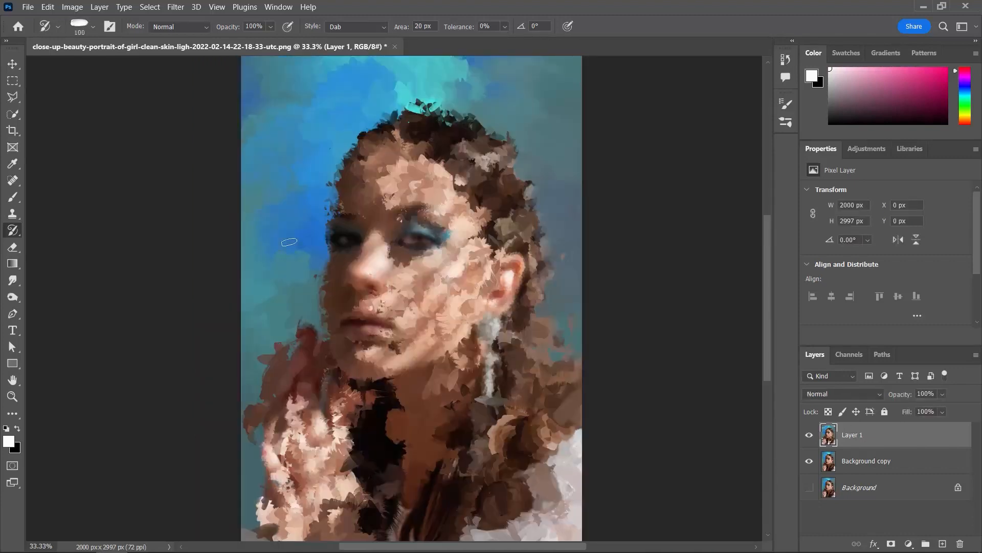
{"action": "key", "text": "ctrl+minus"}
{"action": "key", "text": "bracketright"}
{"action": "key", "text": "bracketright"}
{"action": "key", "text": "bracketright"}
{"action": "key", "text": "bracketright"}
{"action": "mouse_move", "coordinate": [500, 426]}
{"action": "left_mouse_down"}
{"action": "mouse_move", "coordinate": [413, 480]}
{"action": "mouse_move", "coordinate": [489, 475]}
{"action": "left_mouse_up"}
{"action": "left_click_drag", "start_coordinate": [453, 115], "coordinate": [441, 120]}
{"action": "key", "text": "ctrl+plus"}
{"action": "key", "text": "ctrl+plus"}
{"action": "key", "text": "ctrl+plus"}
{"action": "key", "text": "ctrl+plus"}
- Define the individual fingers of the raised hand with fine strokes at 30 px
{"action": "key", "text": "bracketleft"}
{"action": "key", "text": "bracketleft"}
{"action": "key", "text": "bracketleft"}
{"action": "key", "text": "bracketleft"}
{"action": "key", "text": "bracketleft"}
{"action": "key", "text": "bracketleft"}
{"action": "key", "text": "bracketleft"}
{"action": "left_click_drag", "start_coordinate": [358, 164], "coordinate": [404, 153]}
{"action": "left_click_drag", "start_coordinate": [441, 404], "coordinate": [486, 211]}
{"action": "left_click_drag", "start_coordinate": [326, 332], "coordinate": [384, 306]}
{"action": "key", "text": "ctrl+minus"}
- Paint across the whole hand with a larger brush, reducing it again for the finger nearest the neck
{"action": "key", "text": "bracketleft"}
{"action": "key", "text": "bracketleft"}
{"action": "key", "text": "bracketleft"}
{"action": "key", "text": "bracketleft"}
{"action": "key", "text": "bracketleft"}
{"action": "left_click_drag", "start_coordinate": [283, 343], "coordinate": [294, 453]}
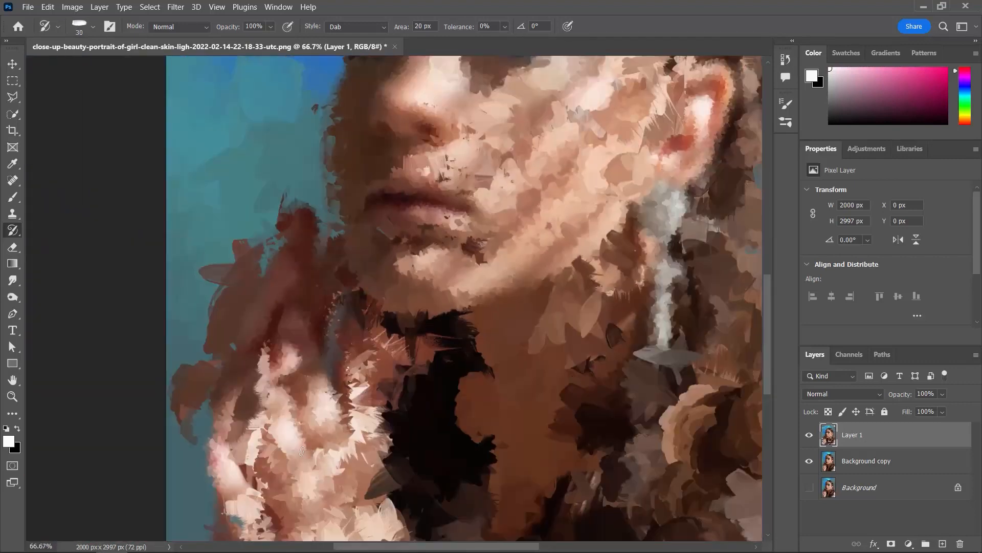
{"action": "left_click_drag", "start_coordinate": [307, 410], "coordinate": [338, 284]}
{"action": "left_click_drag", "start_coordinate": [375, 363], "coordinate": [375, 455]}
{"action": "key", "text": "ctrl+minus"}
{"action": "left_click_drag", "start_coordinate": [320, 409], "coordinate": [306, 310]}
{"action": "key", "text": "bracketright"}
{"action": "key", "text": "bracketright"}
{"action": "key", "text": "bracketright"}
{"action": "key", "text": "bracketright"}
{"action": "key", "text": "bracketright"}
{"action": "key", "text": "bracketright"}
{"action": "key", "text": "bracketright"}
{"action": "key", "text": "bracketright"}
{"action": "key", "text": "bracketright"}
{"action": "key", "text": "bracketright"}
{"action": "left_click_drag", "start_coordinate": [317, 425], "coordinate": [363, 455]}
- Refine the nose, the shaded brow area and the lips with very fine strokes at 8 px
{"action": "key", "text": "bracketleft"}
{"action": "key", "text": "bracketleft"}
{"action": "key", "text": "bracketleft"}
{"action": "key", "text": "bracketleft"}
{"action": "key", "text": "bracketleft"}
{"action": "key", "text": "bracketleft"}
{"action": "key", "text": "bracketleft"}
{"action": "key", "text": "bracketleft"}
{"action": "key", "text": "bracketleft"}
{"action": "key", "text": "bracketleft"}
{"action": "left_click_drag", "start_coordinate": [391, 414], "coordinate": [376, 384]}
- Paint around the nose and mouth, the jawline and up along the cheek toward the hair with a smaller brush
{"action": "key", "text": "bracketleft"}
{"action": "key", "text": "bracketleft"}
{"action": "key", "text": "bracketleft"}
{"action": "key", "text": "bracketleft"}
{"action": "key", "text": "bracketleft"}
{"action": "left_click_drag", "start_coordinate": [408, 208], "coordinate": [460, 213]}
{"action": "mouse_move", "coordinate": [408, 73]}
{"action": "left_mouse_down"}
{"action": "mouse_move", "coordinate": [407, 204]}
{"action": "mouse_move", "coordinate": [393, 260]}
{"action": "left_mouse_up"}
{"action": "left_click_drag", "start_coordinate": [451, 332], "coordinate": [430, 337]}
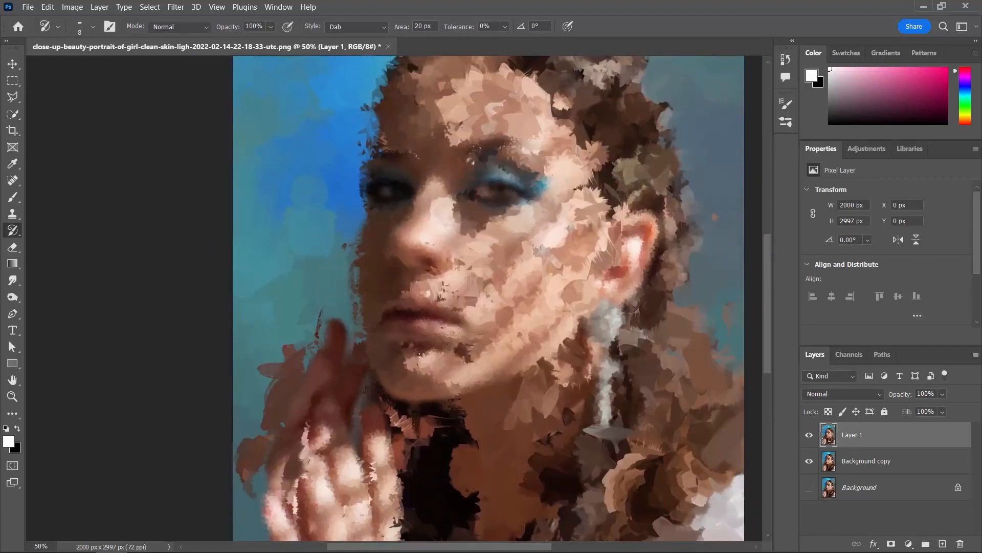
{"action": "left_click_drag", "start_coordinate": [427, 279], "coordinate": [408, 352]}
- Paint the shaded cheek, the chin's outer edge and the background beside the face with a larger brush
{"action": "key", "text": "bracketright"}
{"action": "key", "text": "bracketright"}
{"action": "key", "text": "bracketright"}
{"action": "key", "text": "bracketright"}
{"action": "key", "text": "bracketright"}
{"action": "key", "text": "bracketright"}
{"action": "key", "text": "bracketright"}
{"action": "key", "text": "bracketright"}
{"action": "key", "text": "bracketright"}
{"action": "key", "text": "bracketright"}
{"action": "key", "text": "bracketright"}
{"action": "key", "text": "bracketright"}
{"action": "left_click_drag", "start_coordinate": [409, 256], "coordinate": [391, 293]}
{"action": "left_click_drag", "start_coordinate": [415, 393], "coordinate": [348, 329]}
{"action": "left_click_drag", "start_coordinate": [361, 176], "coordinate": [350, 186]}
{"action": "mouse_move", "coordinate": [393, 188]}
{"action": "left_mouse_down"}
{"action": "mouse_move", "coordinate": [351, 278]}
{"action": "mouse_move", "coordinate": [309, 272]}
{"action": "left_mouse_up"}
{"action": "key", "text": "bracketleft"}
{"action": "key", "text": "bracketleft"}
{"action": "key", "text": "bracketleft"}
{"action": "key", "text": "bracketleft"}
{"action": "key", "text": "bracketleft"}
{"action": "key", "text": "bracketleft"}
{"action": "mouse_move", "coordinate": [432, 266]}
{"action": "left_mouse_down"}
{"action": "mouse_move", "coordinate": [474, 281]}
{"action": "mouse_move", "coordinate": [450, 269]}
{"action": "left_mouse_up"}
{"action": "mouse_move", "coordinate": [414, 284]}
{"action": "left_mouse_down"}
{"action": "mouse_move", "coordinate": [396, 249]}
{"action": "mouse_move", "coordinate": [405, 238]}
{"action": "mouse_move", "coordinate": [387, 278]}
{"action": "left_mouse_up"}
{"action": "left_click_drag", "start_coordinate": [514, 328], "coordinate": [535, 355]}
{"action": "left_click_drag", "start_coordinate": [519, 439], "coordinate": [582, 105]}
- Paint the cheek and the hair below the earring with progressively larger brush sizes
{"action": "key", "text": "bracketright"}
{"action": "key", "text": "bracketright"}
{"action": "key", "text": "bracketright"}
{"action": "key", "text": "bracketright"}
{"action": "left_click_drag", "start_coordinate": [462, 276], "coordinate": [473, 297]}
{"action": "key", "text": "bracketright"}
{"action": "key", "text": "bracketright"}
{"action": "key", "text": "bracketright"}
{"action": "key", "text": "bracketright"}
{"action": "key", "text": "bracketright"}
{"action": "key", "text": "bracketright"}
{"action": "key", "text": "bracketright"}
{"action": "key", "text": "bracketright"}
{"action": "key", "text": "bracketright"}
{"action": "mouse_move", "coordinate": [599, 435]}
{"action": "left_mouse_down"}
{"action": "mouse_move", "coordinate": [617, 435]}
{"action": "mouse_move", "coordinate": [645, 392]}
{"action": "left_mouse_up"}
{"action": "key", "text": "ctrl+minus"}
{"action": "key", "text": "ctrl+minus"}
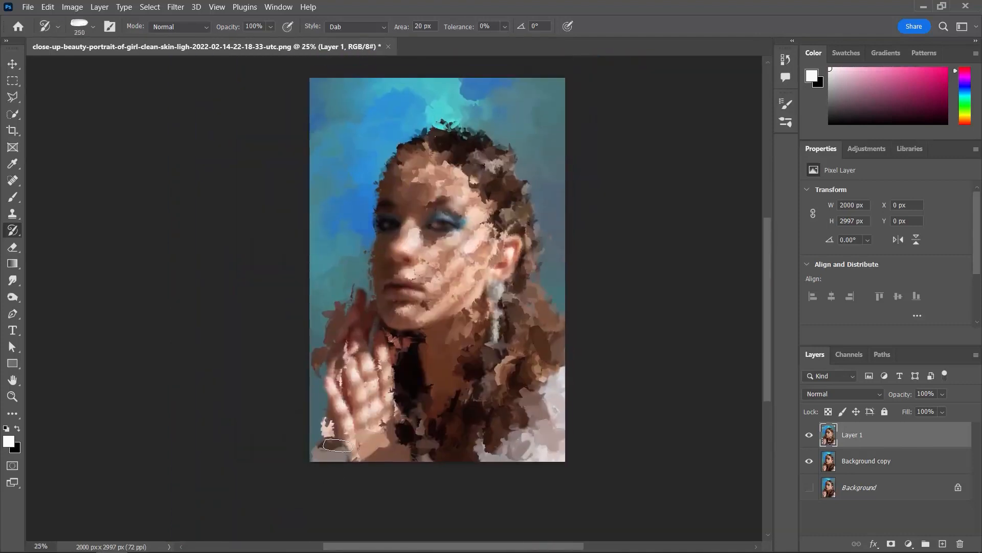
- Refine the eye area and the ear with fine strokes using a much smaller Art History Brush
{"action": "key", "text": "bracketleft"}
{"action": "key", "text": "bracketleft"}
{"action": "key", "text": "bracketleft"}
{"action": "key", "text": "bracketleft"}
{"action": "key", "text": "bracketleft"}
{"action": "key", "text": "bracketleft"}
{"action": "key", "text": "bracketleft"}
{"action": "key", "text": "bracketleft"}
{"action": "key", "text": "bracketleft"}
{"action": "key", "text": "bracketleft"}
{"action": "key", "text": "bracketleft"}
{"action": "key", "text": "bracketleft"}
{"action": "key", "text": "bracketleft"}
{"action": "key", "text": "bracketleft"}
{"action": "key", "text": "ctrl+plus"}
{"action": "key", "text": "ctrl+minus"}
{"action": "key", "text": "ctrl+minus"}
{"action": "key", "text": "ctrl+minus"}
{"action": "key", "text": "ctrl+minus"}
{"action": "key", "text": "ctrl+plus"}
{"action": "key", "text": "ctrl+plus"}
{"action": "key", "text": "ctrl+plus"}
{"action": "key", "text": "ctrl+plus"}
{"action": "key", "text": "ctrl+plus"}
{"action": "key", "text": "ctrl+plus"}
{"action": "key", "text": "bracketleft"}
{"action": "key", "text": "bracketleft"}
{"action": "key", "text": "bracketleft"}
{"action": "key", "text": "bracketleft"}
{"action": "key", "text": "bracketleft"}
{"action": "key", "text": "bracketleft"}
{"action": "left_click_drag", "start_coordinate": [435, 182], "coordinate": [434, 241]}
{"action": "key", "text": "ctrl+plus"}
{"action": "left_click_drag", "start_coordinate": [582, 238], "coordinate": [630, 271]}
{"action": "key", "text": "ctrl+minus"}
- Paint the upper cheek, the area below the ear and the forehead hairline with a slightly larger brush
{"action": "key", "text": "bracketright"}
{"action": "key", "text": "bracketright"}
{"action": "key", "text": "bracketright"}
{"action": "key", "text": "bracketright"}
{"action": "left_click_drag", "start_coordinate": [465, 264], "coordinate": [514, 225]}
{"action": "left_click_drag", "start_coordinate": [527, 348], "coordinate": [594, 254]}
{"action": "left_click_drag", "start_coordinate": [466, 81], "coordinate": [507, 109]}
{"action": "key", "text": "ctrl+minus"}
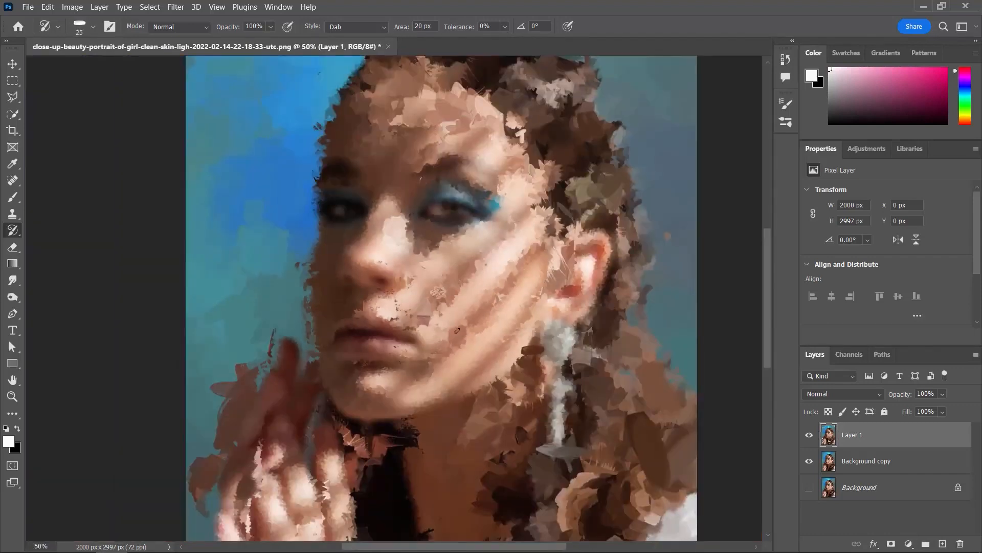
- Paint the hair along the top of the head with the brush enlarged to 150 px
{"action": "key", "text": "ctrl+minus"}
{"action": "key", "text": "bracketright"}
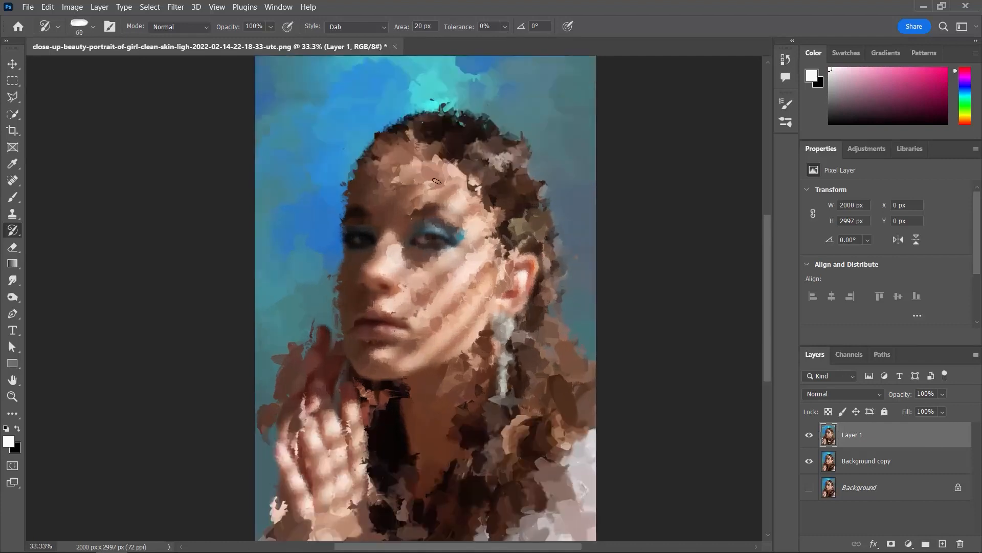
{"action": "key", "text": "bracketleft"}
{"action": "key", "text": "bracketleft"}
{"action": "key", "text": "bracketleft"}
{"action": "key", "text": "ctrl+plus"}
{"action": "key", "text": "ctrl+minus"}
{"action": "key", "text": "bracketright"}
{"action": "key", "text": "bracketright"}
{"action": "key", "text": "bracketright"}
{"action": "key", "text": "bracketright"}
{"action": "key", "text": "bracketright"}
{"action": "key", "text": "bracketright"}
{"action": "key", "text": "bracketright"}
{"action": "key", "text": "bracketright"}
{"action": "key", "text": "bracketright"}
{"action": "key", "text": "bracketright"}
{"action": "key", "text": "bracketright"}
{"action": "key", "text": "bracketright"}
{"action": "key", "text": "bracketright"}
{"action": "key", "text": "bracketright"}
{"action": "key", "text": "bracketright"}
{"action": "key", "text": "bracketright"}
{"action": "key", "text": "bracketright"}
{"action": "left_click_drag", "start_coordinate": [484, 123], "coordinate": [421, 110]}
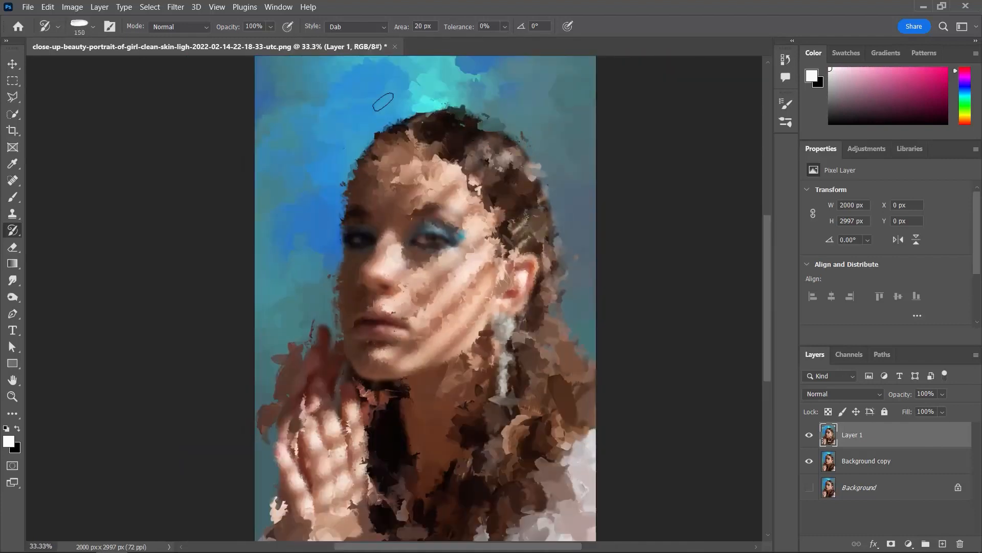
- Switch to a different brush tip and paint over the hair at the back of the head
{"action": "left_click", "coordinate": [92, 27]}
{"action": "double_click", "coordinate": [102, 328]}
{"action": "left_click_drag", "start_coordinate": [518, 146], "coordinate": [554, 256]}
{"action": "left_click", "coordinate": [109, 27]}
{"action": "left_click", "coordinate": [592, 155]}
{"action": "left_click", "coordinate": [109, 27]}
- Paint the shoulder area, the raised fingers' edge and the upper blue background with a larger brush
{"action": "key", "text": "bracketright"}
{"action": "key", "text": "bracketright"}
{"action": "key", "text": "bracketright"}
{"action": "key", "text": "bracketright"}
{"action": "key", "text": "bracketright"}
{"action": "key", "text": "bracketright"}
{"action": "key", "text": "bracketright"}
{"action": "key", "text": "bracketright"}
{"action": "key", "text": "bracketright"}
{"action": "mouse_move", "coordinate": [578, 435]}
{"action": "left_mouse_down"}
{"action": "mouse_move", "coordinate": [556, 477]}
{"action": "mouse_move", "coordinate": [522, 479]}
{"action": "left_mouse_up"}
{"action": "left_click_drag", "start_coordinate": [302, 351], "coordinate": [286, 381]}
{"action": "mouse_move", "coordinate": [316, 110]}
{"action": "left_mouse_down"}
{"action": "mouse_move", "coordinate": [247, 245]}
{"action": "mouse_move", "coordinate": [225, 325]}
{"action": "mouse_move", "coordinate": [334, 147]}
{"action": "mouse_move", "coordinate": [354, 88]}
{"action": "left_mouse_up"}
- Refine the facial details with short strokes using a smaller brush
{"action": "key", "text": "bracketleft"}
{"action": "key", "text": "bracketleft"}
{"action": "key", "text": "bracketleft"}
{"action": "key", "text": "bracketleft"}
{"action": "key", "text": "bracketleft"}
{"action": "key", "text": "bracketleft"}
{"action": "key", "text": "bracketleft"}
{"action": "key", "text": "bracketleft"}
{"action": "key", "text": "bracketleft"}
{"action": "key", "text": "bracketleft"}
{"action": "key", "text": "bracketleft"}
{"action": "key", "text": "bracketleft"}
{"action": "key", "text": "bracketleft"}
{"action": "key", "text": "bracketleft"}
{"action": "key", "text": "ctrl+plus"}
{"action": "key", "text": "ctrl+plus"}
{"action": "left_click_drag", "start_coordinate": [303, 326], "coordinate": [315, 320]}
{"action": "left_click_drag", "start_coordinate": [378, 341], "coordinate": [403, 348]}
{"action": "key", "text": "ctrl+minus"}
- Paint the outer edge of the hair and the area below the chin, then compare with Layer 1 hidden
{"action": "left_click_drag", "start_coordinate": [585, 333], "coordinate": [623, 109]}
{"action": "left_click_drag", "start_coordinate": [377, 451], "coordinate": [328, 445]}
{"action": "key", "text": "ctrl+minus"}
{"action": "mouse_move", "coordinate": [569, 151]}
{"action": "left_mouse_down"}
{"action": "mouse_move", "coordinate": [541, 259]}
{"action": "mouse_move", "coordinate": [559, 265]}
{"action": "left_mouse_up"}
{"action": "key", "text": "ctrl+minus"}
{"action": "left_click", "coordinate": [809, 435]}
{"action": "left_click", "coordinate": [810, 435]}
- Paint the lower hair over the chest with the brush enlarged to 70 px
{"action": "key", "text": "bracketright"}
{"action": "key", "text": "bracketright"}
{"action": "key", "text": "bracketright"}
{"action": "key", "text": "bracketright"}
{"action": "key", "text": "bracketright"}
{"action": "key", "text": "bracketright"}
{"action": "key", "text": "bracketright"}
{"action": "key", "text": "bracketright"}
{"action": "key", "text": "bracketright"}
{"action": "key", "text": "bracketright"}
{"action": "key", "text": "bracketright"}
{"action": "key", "text": "bracketright"}
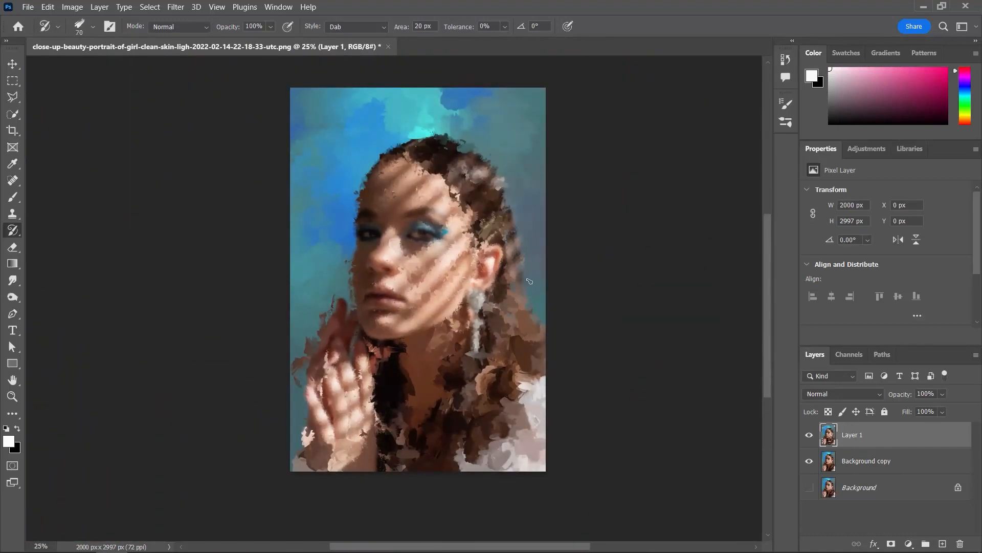
{"action": "key", "text": "ctrl+plus"}
{"action": "mouse_move", "coordinate": [485, 457]}
{"action": "left_mouse_down"}
{"action": "mouse_move", "coordinate": [508, 499]}
{"action": "mouse_move", "coordinate": [481, 514]}
{"action": "left_mouse_up"}
- Refine the face with a fine stroke using a smaller brush, then reduce the brush size to 7 px
{"action": "key", "text": "bracketleft"}
{"action": "key", "text": "bracketleft"}
{"action": "key", "text": "bracketleft"}
{"action": "key", "text": "bracketleft"}
{"action": "key", "text": "bracketleft"}
{"action": "key", "text": "bracketleft"}
{"action": "key", "text": "bracketleft"}
{"action": "key", "text": "bracketleft"}
{"action": "key", "text": "bracketleft"}
{"action": "key", "text": "bracketleft"}
{"action": "key", "text": "bracketleft"}
{"action": "key", "text": "bracketleft"}
{"action": "key", "text": "ctrl+plus"}
{"action": "key", "text": "ctrl+plus"}
{"action": "key", "text": "ctrl+plus"}
{"action": "left_click_drag", "start_coordinate": [435, 286], "coordinate": [382, 215]}
{"action": "key", "text": "ctrl+minus"}
{"action": "key", "text": "bracketleft"}
{"action": "key", "text": "bracketleft"}
{"action": "key", "text": "bracketleft"}
{"action": "key", "text": "bracketleft"}
{"action": "key", "text": "bracketleft"}
{"action": "key", "text": "ctrl+minus"}
{"action": "key", "text": "ctrl+minus"}
{"action": "key", "text": "ctrl+minus"}
{"action": "key", "text": "ctrl+minus"}
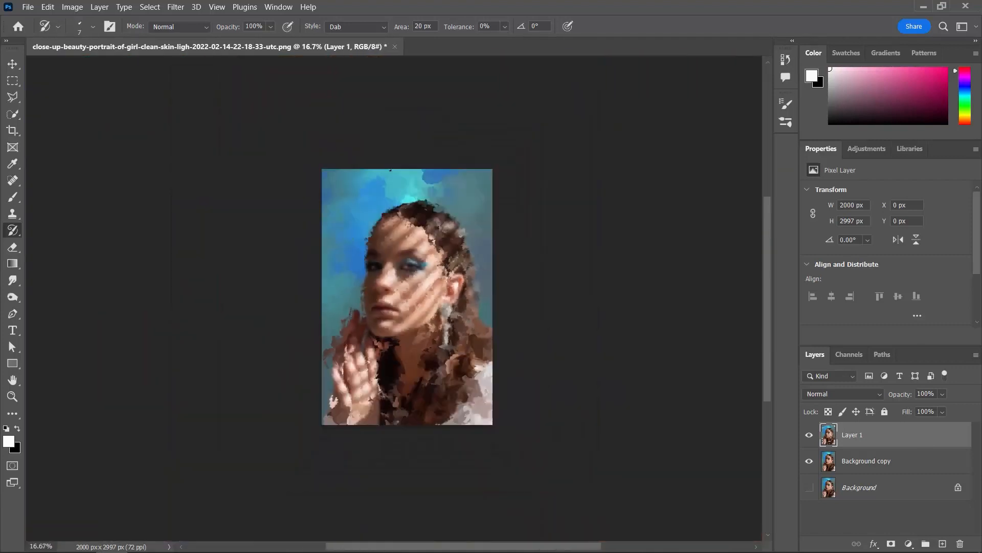
- Switch to the Move tool and compare the painting with Layer 1 hidden and shown
{"action": "left_click", "coordinate": [11, 64]}
{"action": "key", "text": "ctrl+plus"}
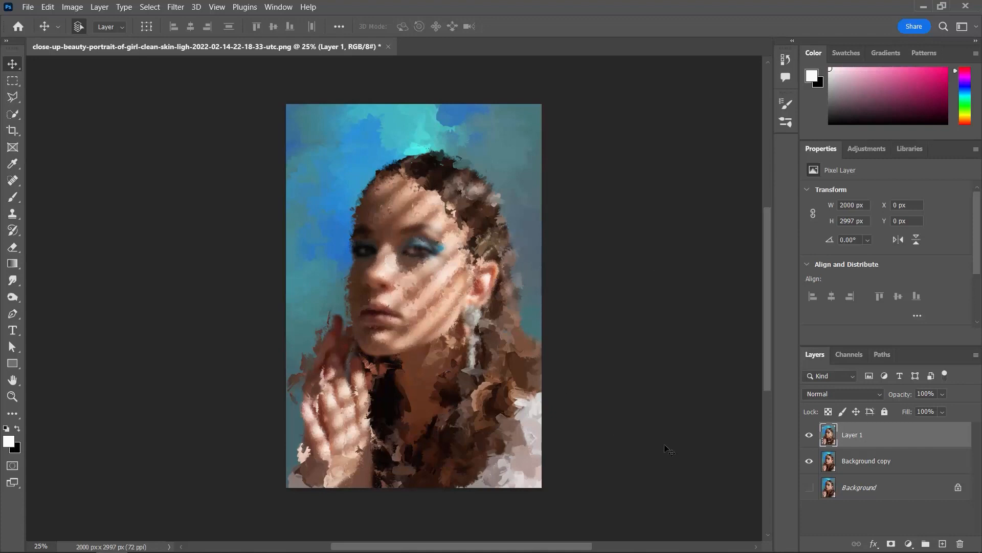
{"action": "left_click", "coordinate": [809, 436]}
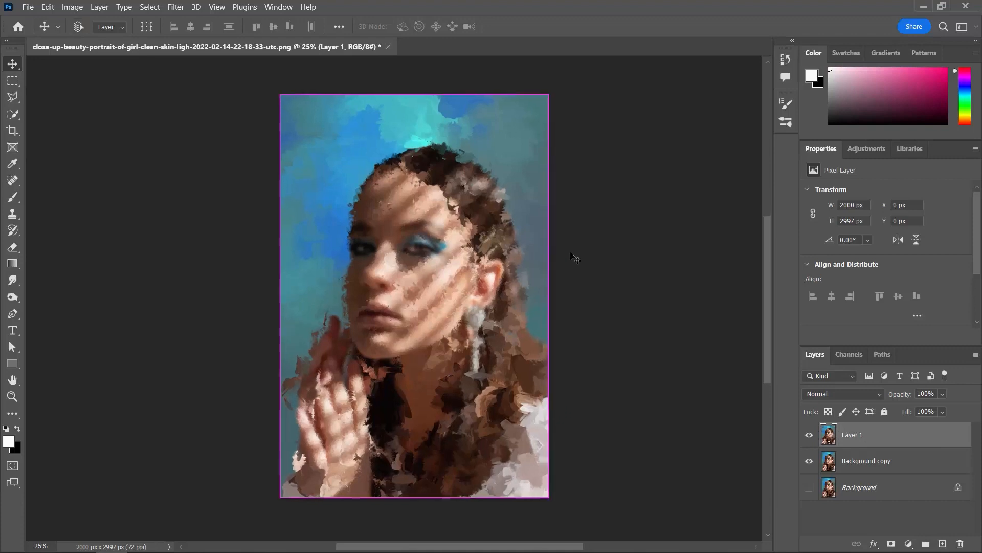
{"action": "key", "text": "ctrl+plus"}
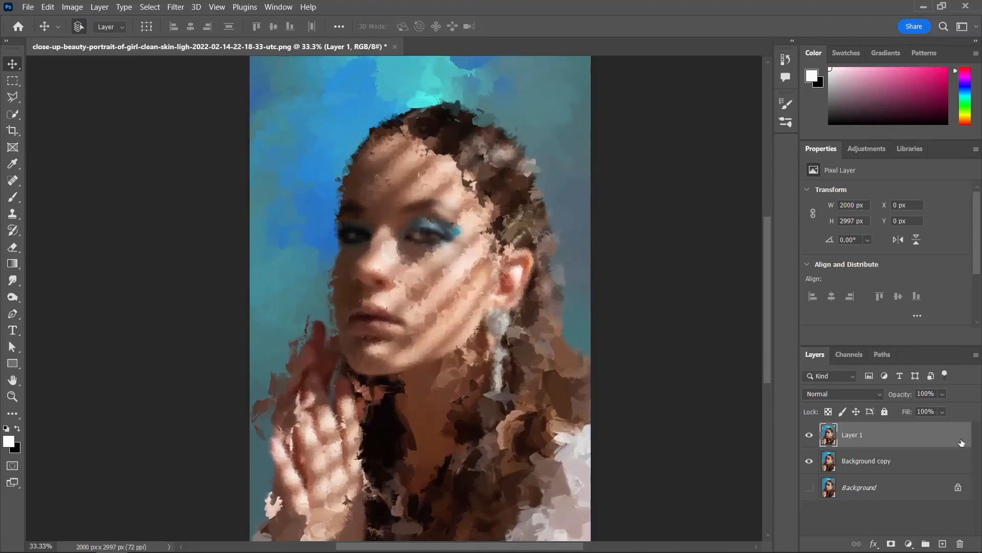
- Duplicate Layer 1 and desaturate the copy
{"action": "left_click_drag", "start_coordinate": [931, 441], "coordinate": [943, 543]}
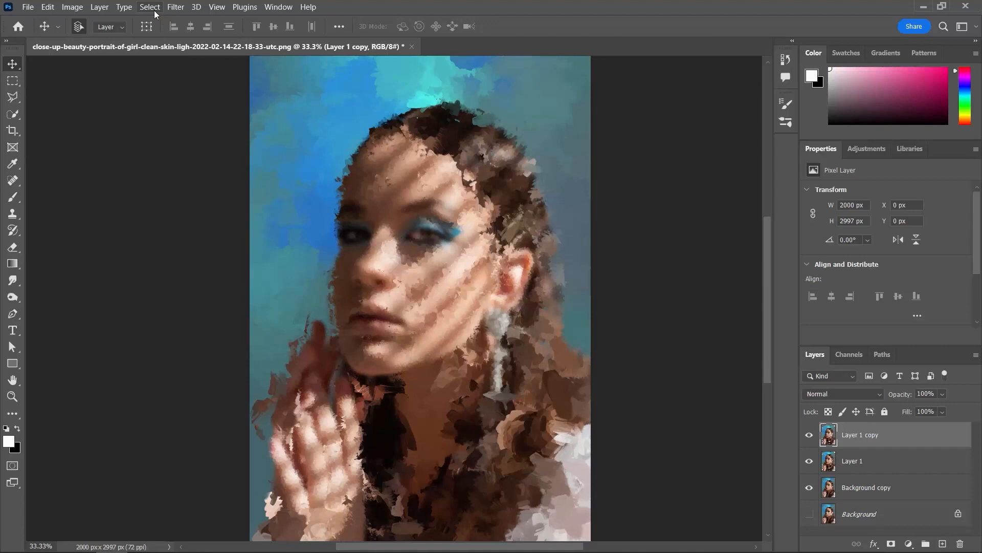
{"action": "key", "text": "ctrl+shift+u"}
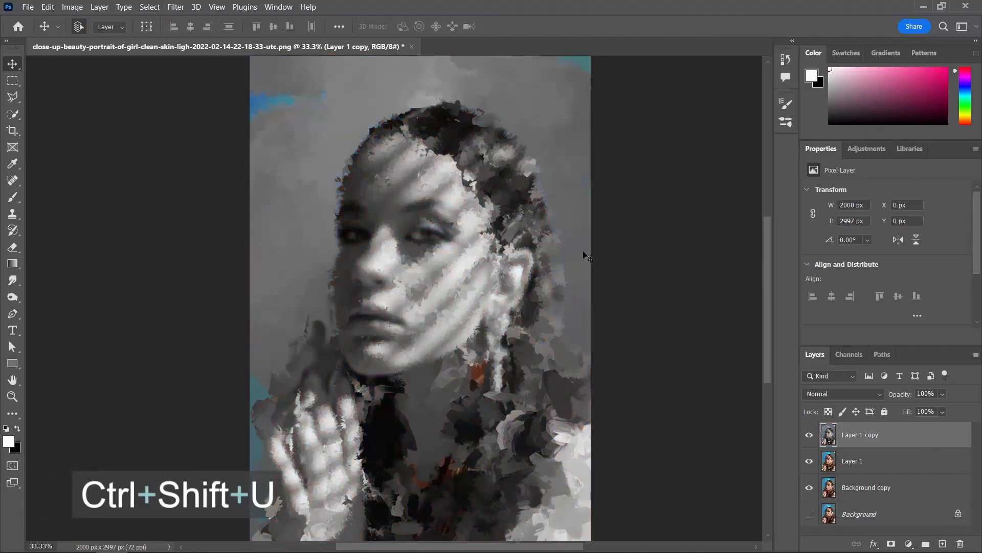
{"action": "key", "text": "ctrl+plus"}
{"action": "key", "text": "ctrl+plus"}
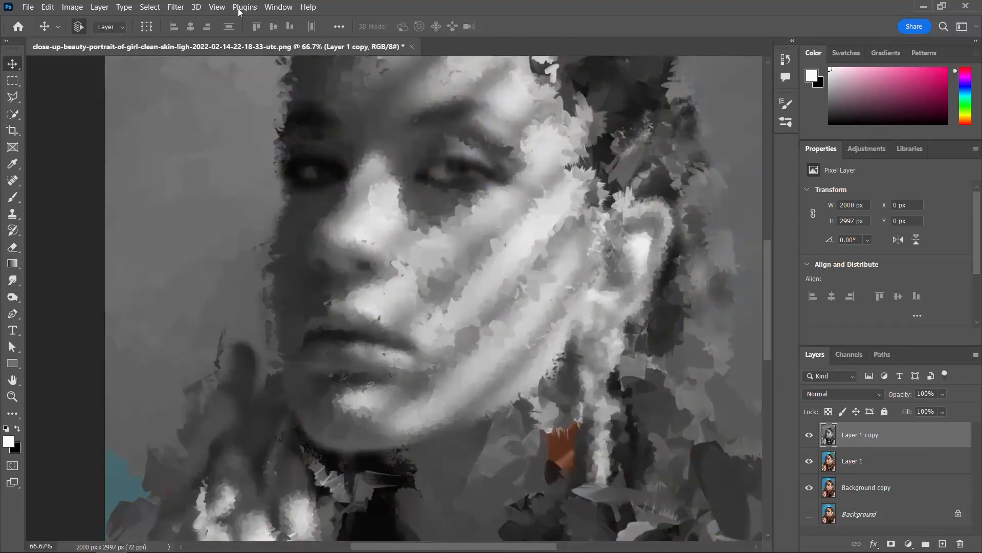
{"action": "key", "text": "ctrl+minus"}
{"action": "key", "text": "ctrl+minus"}
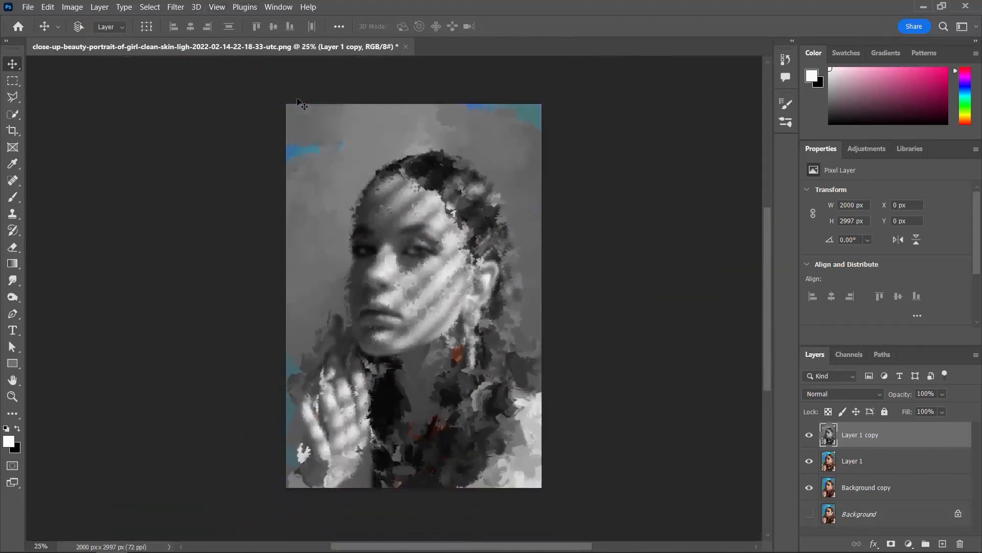
{"action": "key", "text": "ctrl+plus"}
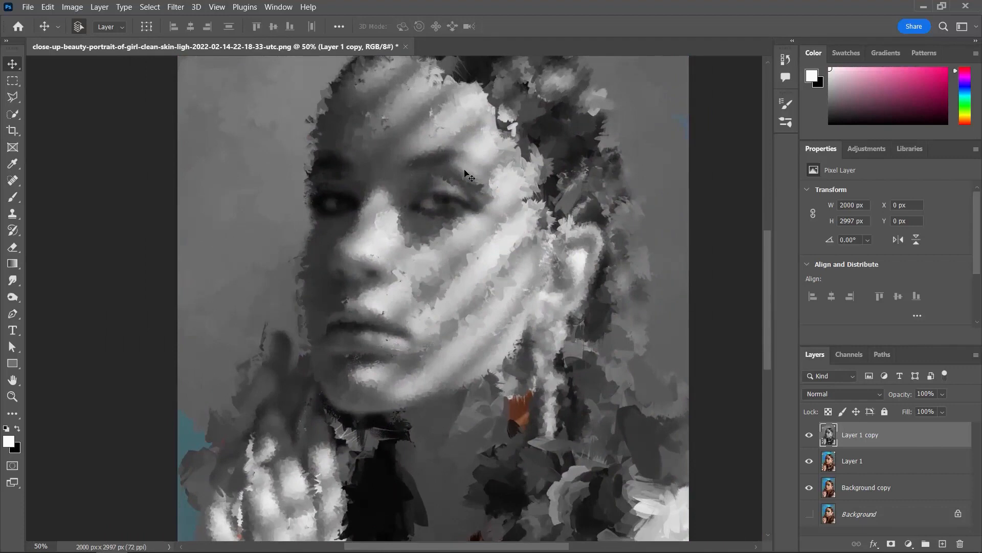
{"action": "key", "text": "ctrl+minus"}
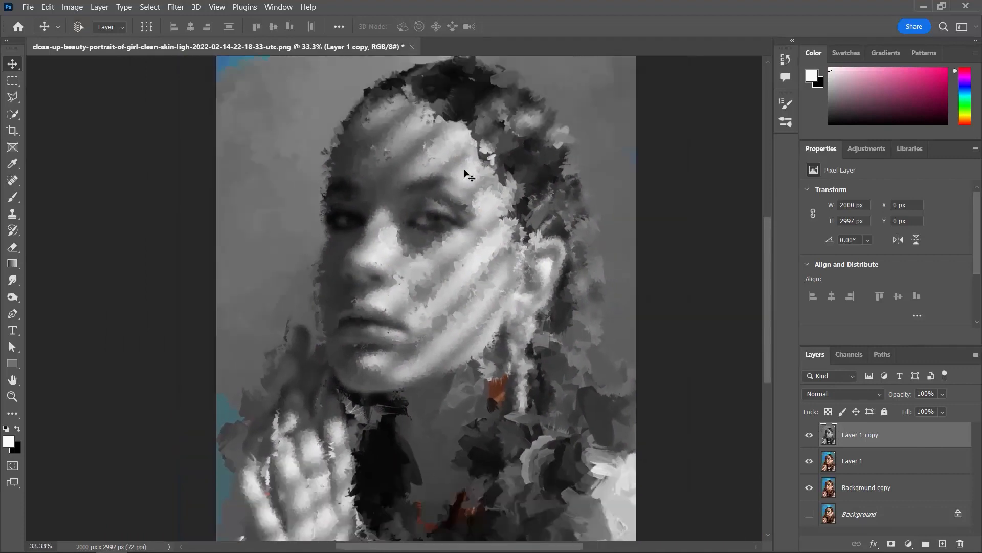
- Start the Emboss filter on Layer 1 copy with a height of 2 pixels and an amount of 100%
{"action": "left_click", "coordinate": [174, 7]}
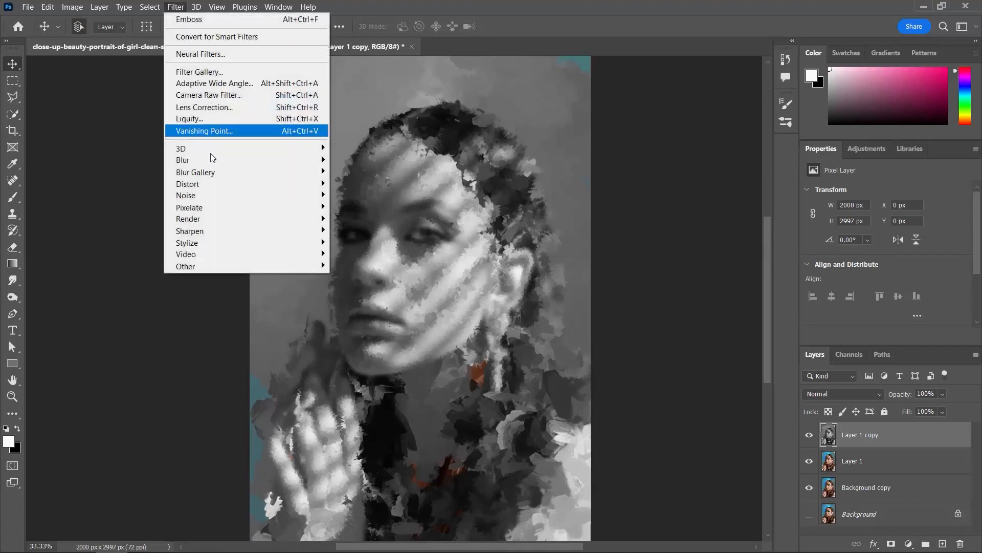
{"action": "mouse_move", "coordinate": [229, 248]}
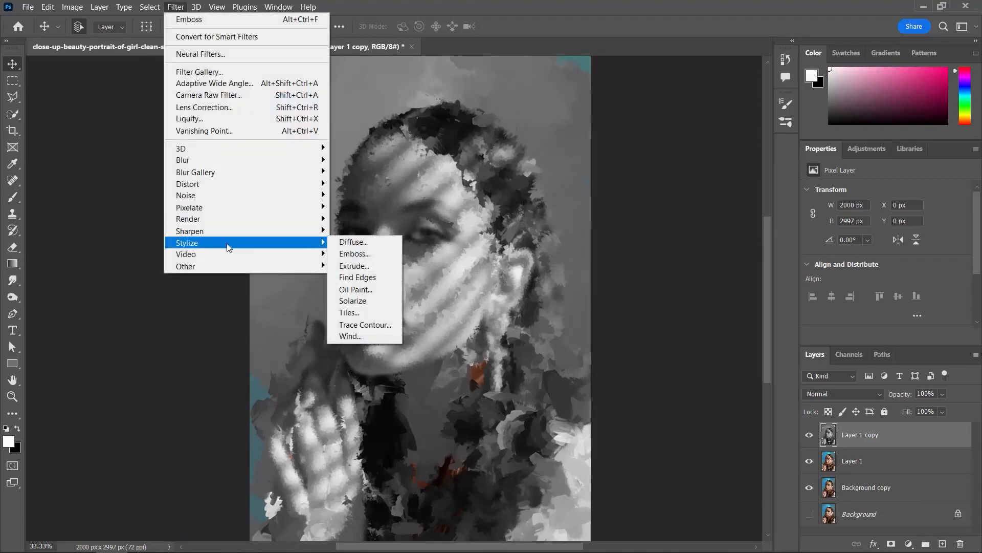
{"action": "left_click", "coordinate": [387, 256]}
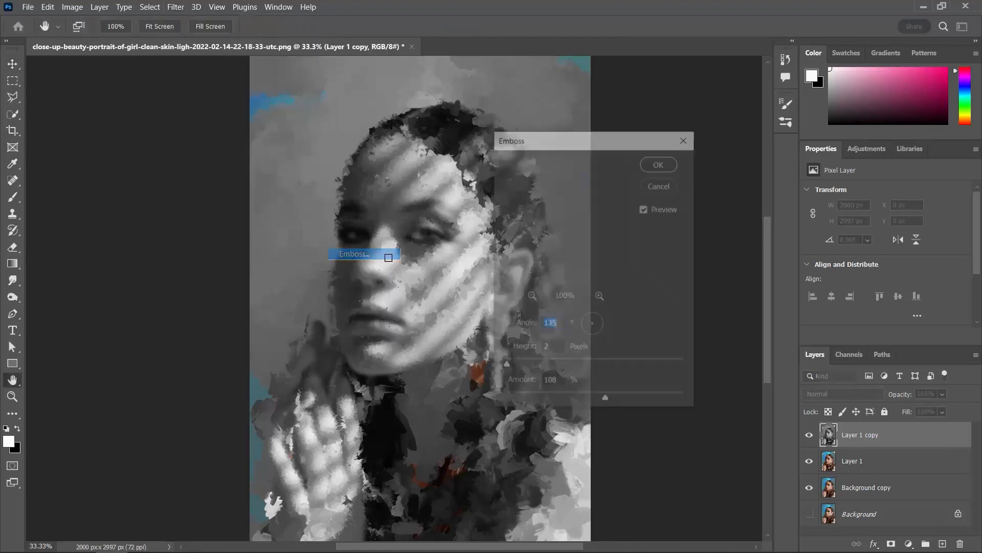
{"action": "scroll", "coordinate": [381, 253], "scroll_direction": "up", "scroll_amount": 2}
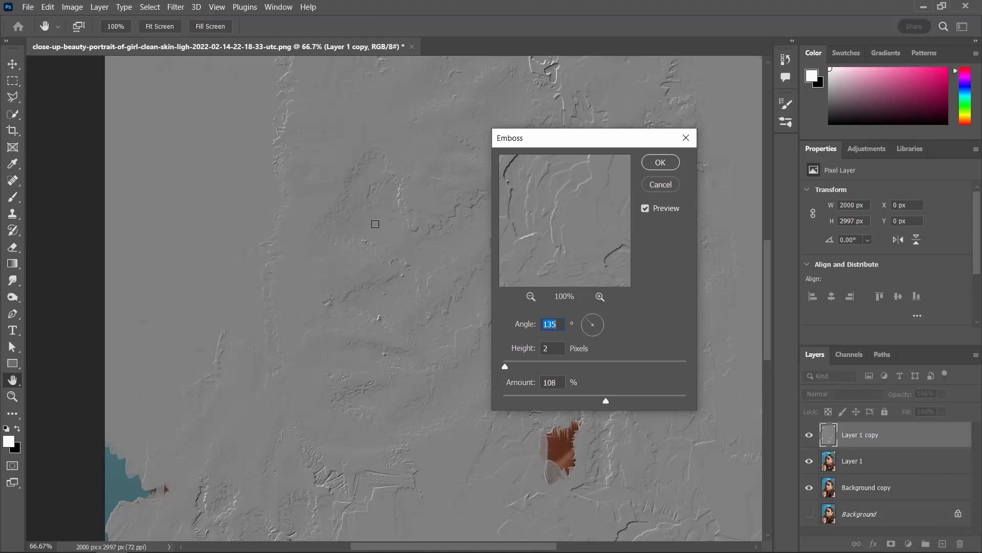
{"action": "left_click_drag", "start_coordinate": [399, 232], "coordinate": [333, 247]}
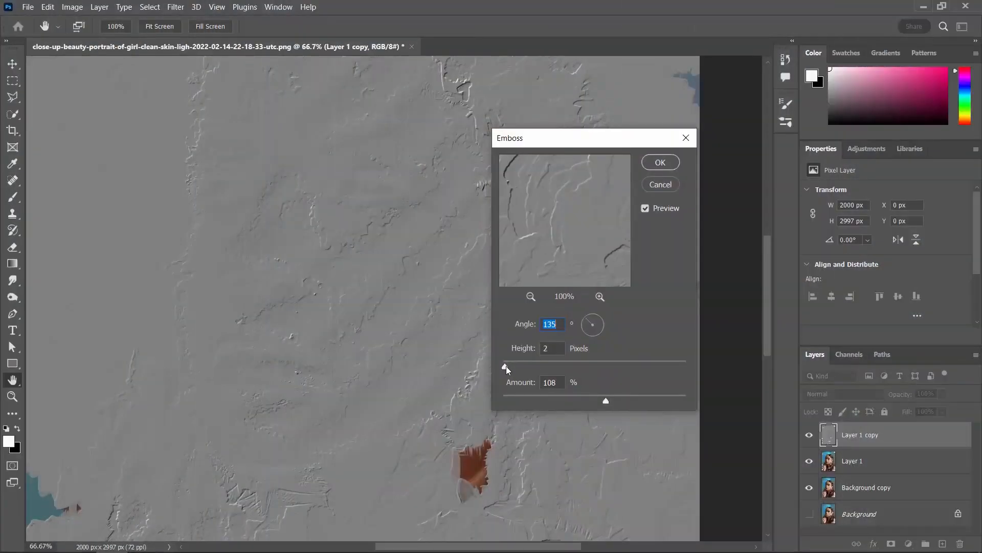
{"action": "mouse_move", "coordinate": [505, 366]}
{"action": "left_mouse_down"}
{"action": "mouse_move", "coordinate": [557, 365]}
{"action": "mouse_move", "coordinate": [506, 368]}
{"action": "left_mouse_up"}
{"action": "left_click", "coordinate": [505, 366]}
{"action": "mouse_move", "coordinate": [602, 398]}
{"action": "left_mouse_down"}
{"action": "mouse_move", "coordinate": [573, 398]}
{"action": "mouse_move", "coordinate": [601, 399]}
{"action": "left_mouse_up"}
{"action": "left_click", "coordinate": [557, 384]}
{"action": "type", "text": "100"}
- Set the Emboss angle to 122° and apply the filter
{"action": "left_click_drag", "start_coordinate": [596, 324], "coordinate": [602, 322]}
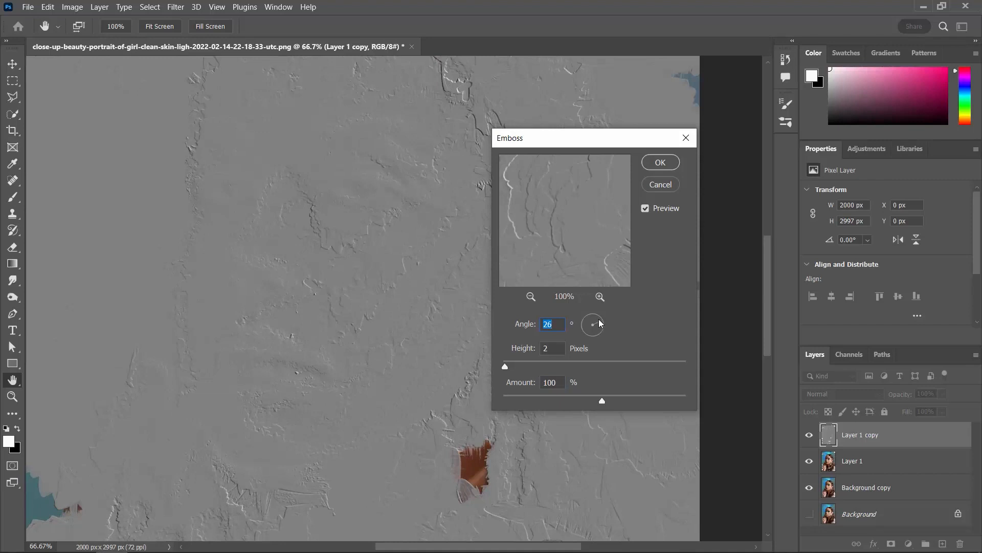
{"action": "left_click_drag", "start_coordinate": [601, 324], "coordinate": [589, 320]}
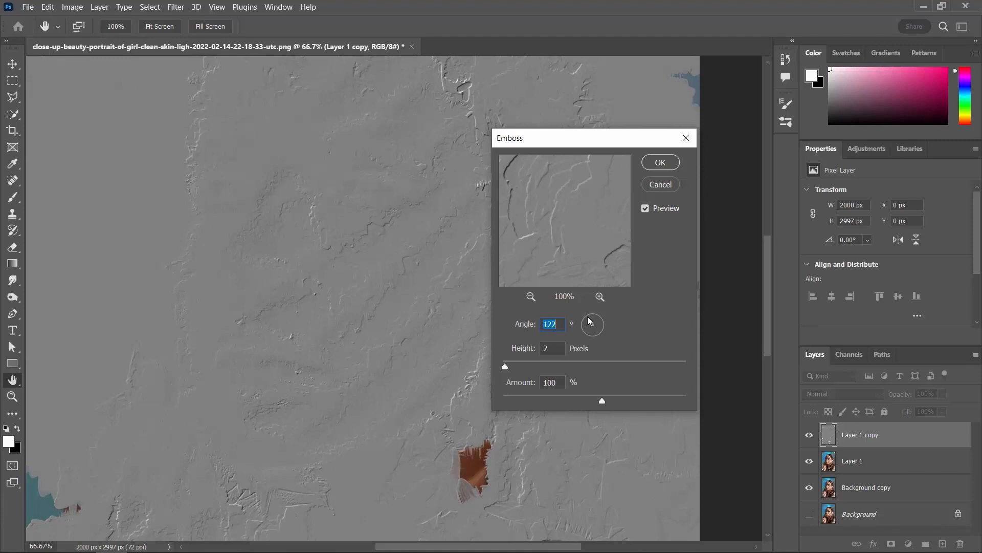
{"action": "left_click", "coordinate": [661, 162]}
- Set the blend mode of the embossed Layer 1 copy to Linear Light
{"action": "key", "text": "ctrl+minus"}
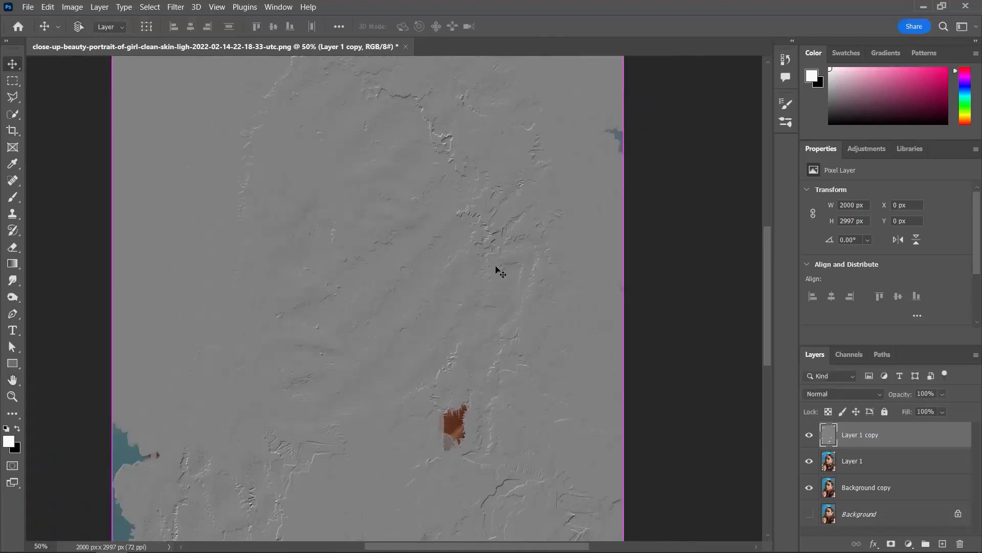
{"action": "key", "text": "ctrl+minus"}
{"action": "left_click", "coordinate": [863, 393]}
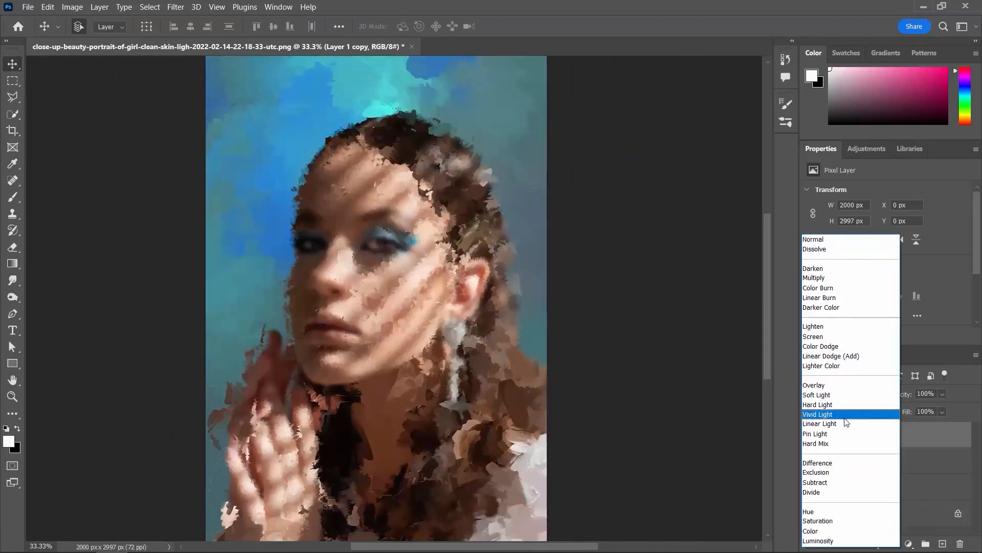
{"action": "left_click", "coordinate": [847, 424]}
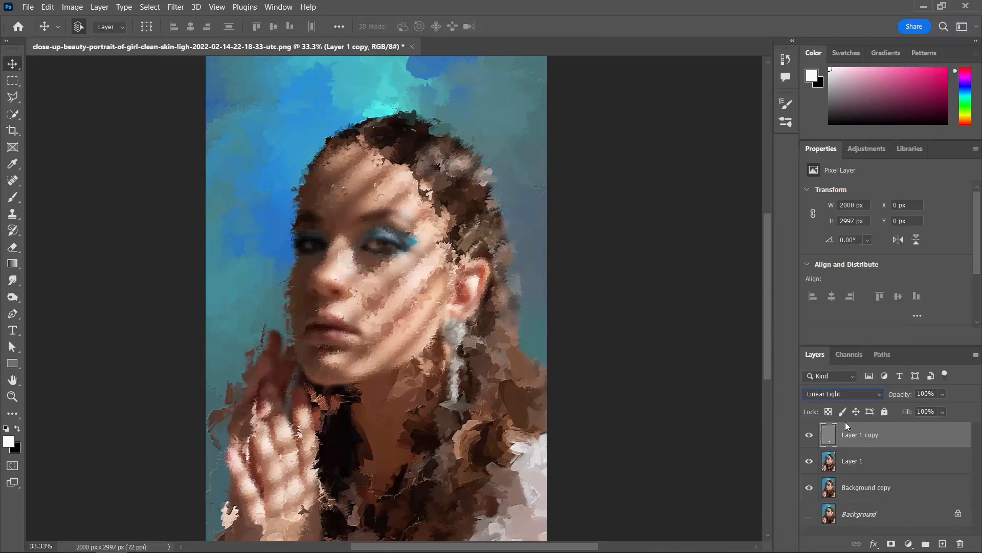
- Examine the embossed brush texture on the face up close, comparing it with Layer 1 copy hidden and shown
{"action": "scroll", "coordinate": [402, 225], "scroll_direction": "up", "scroll_amount": 5}
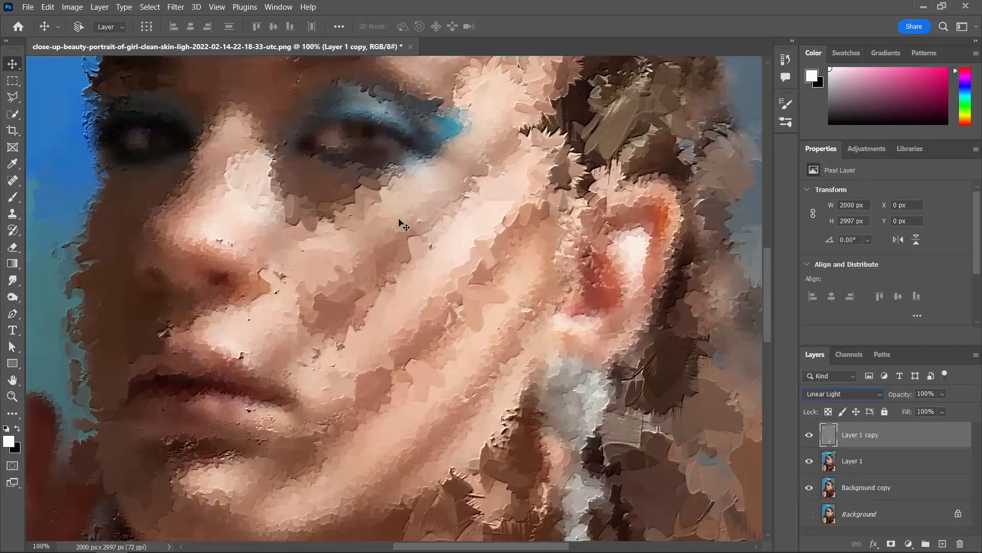
{"action": "key", "text": "ctrl"}
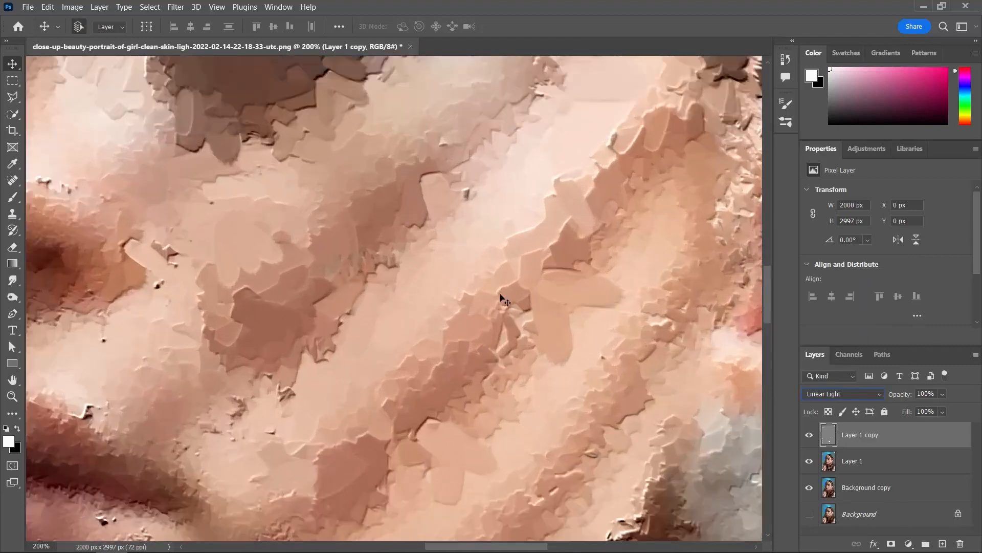
{"action": "left_click", "coordinate": [809, 436]}
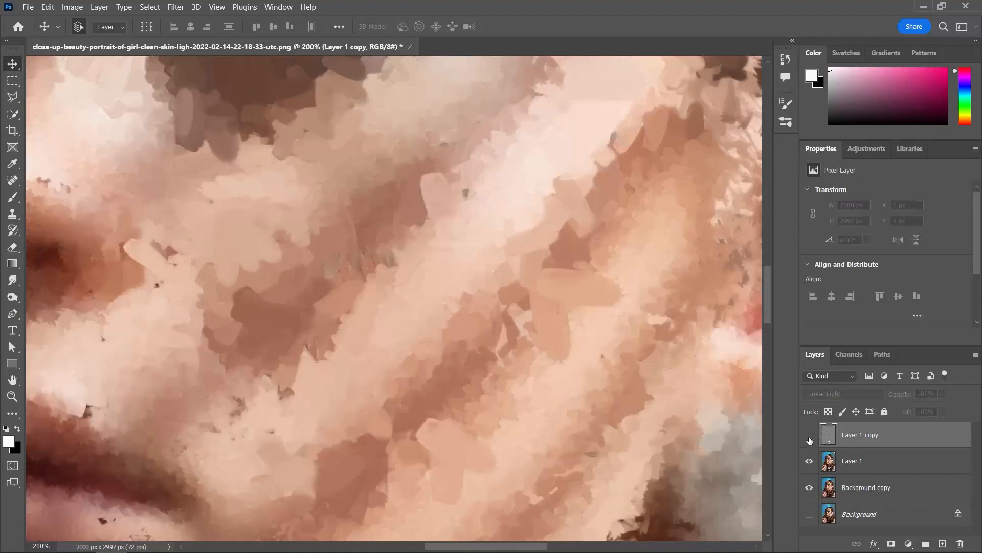
{"action": "left_click", "coordinate": [809, 437]}
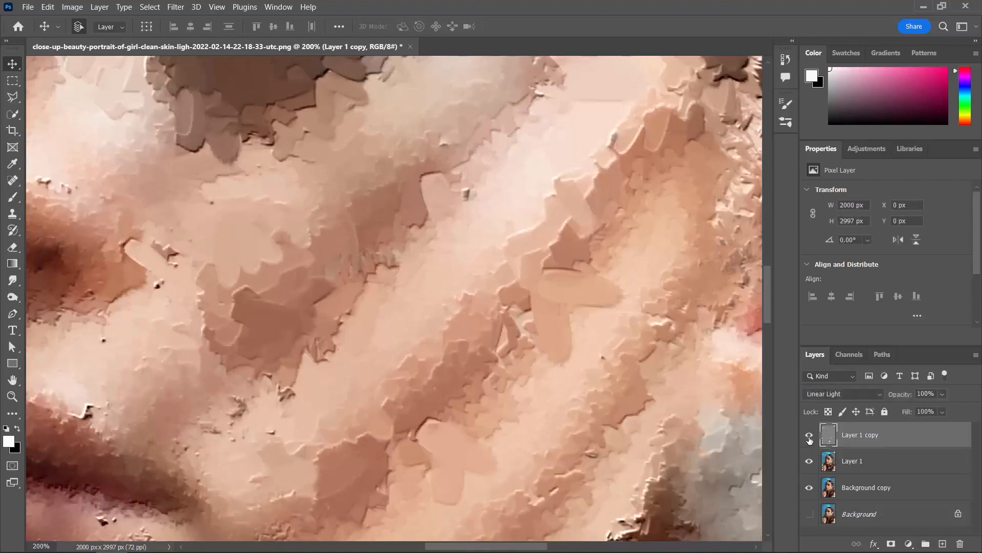
{"action": "key", "text": "ctrl+minus"}
{"action": "key", "text": "ctrl+minus"}
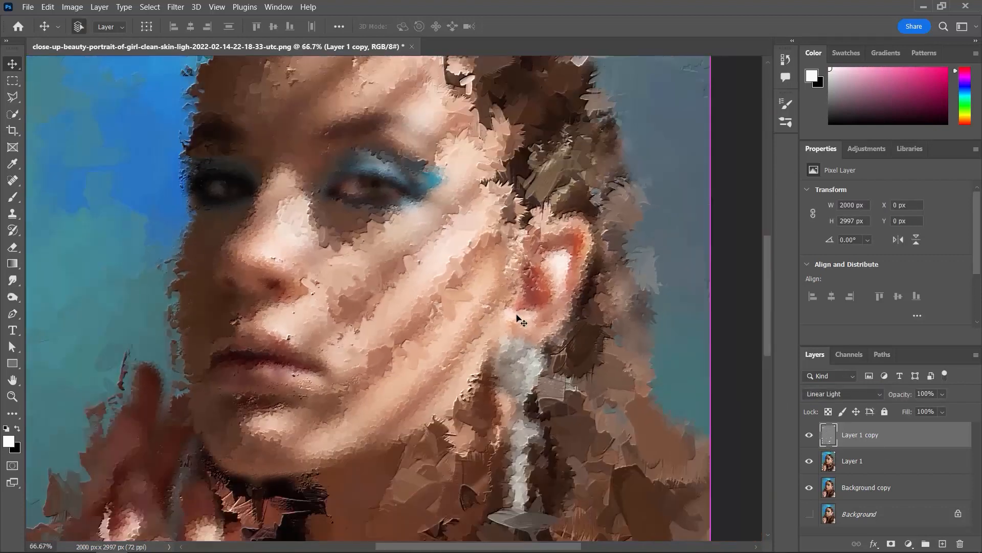
{"action": "key", "text": "ctrl+minus"}
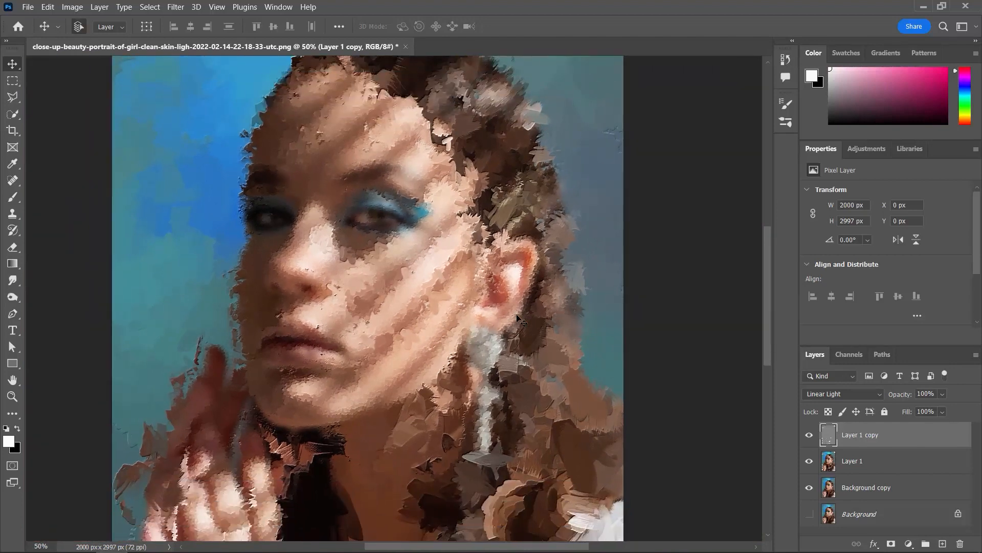
{"action": "key", "text": "ctrl+minus"}
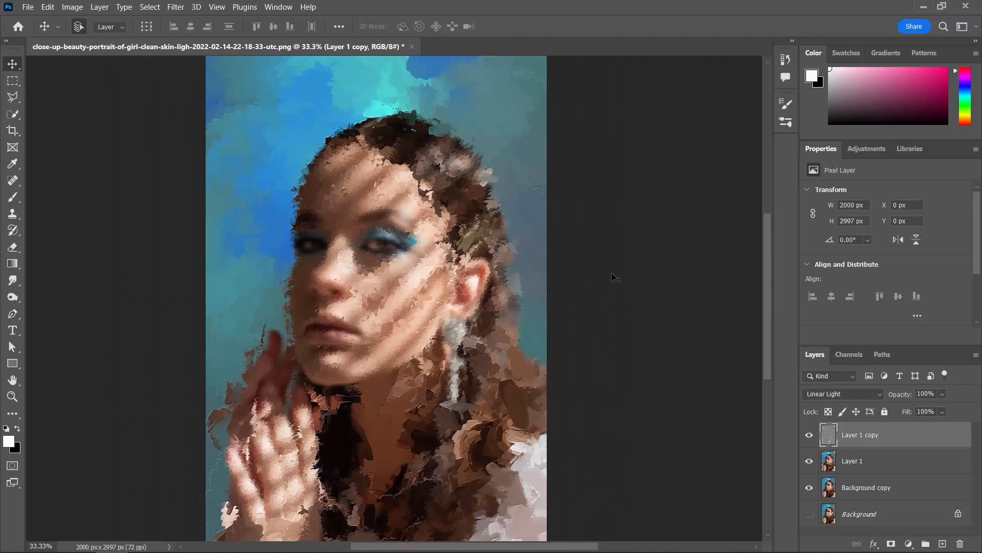
- Switch to the Brush tool and add a new empty layer above Layer 1 copy
{"action": "left_click", "coordinate": [14, 233]}
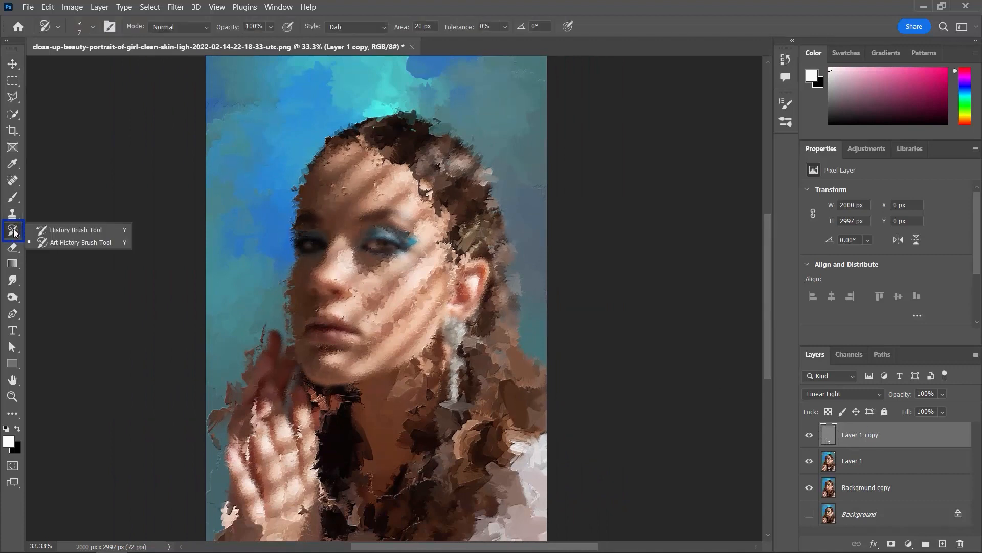
{"action": "left_click", "coordinate": [92, 242]}
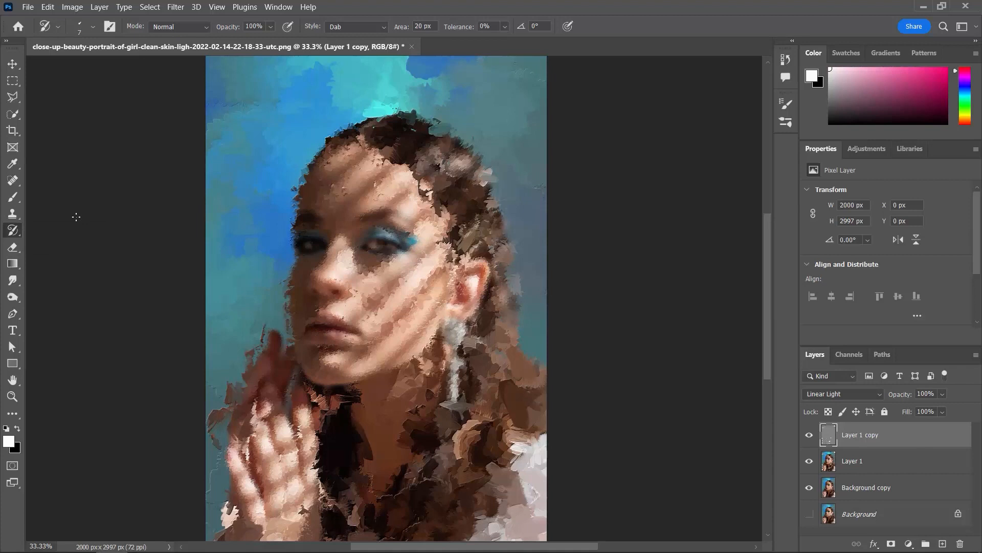
{"action": "left_click", "coordinate": [13, 197]}
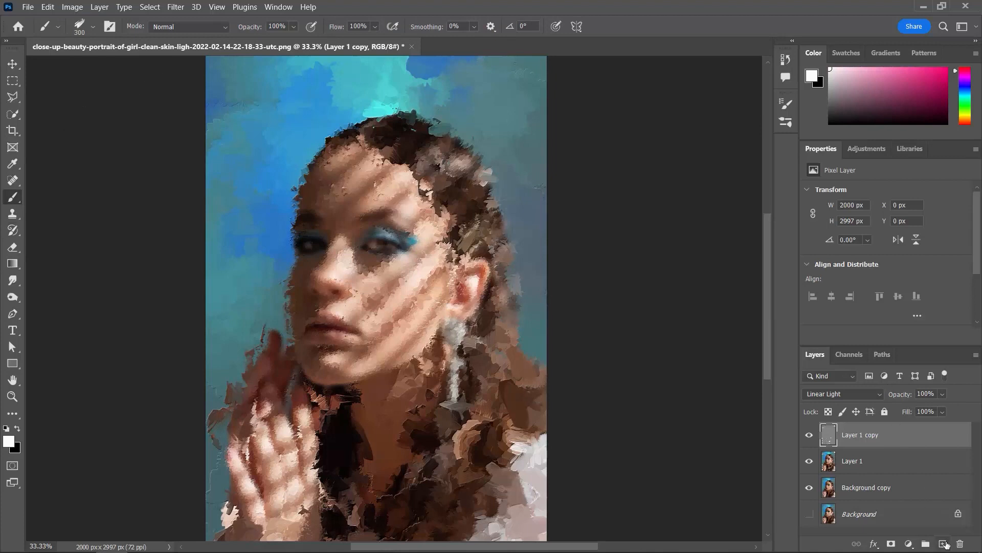
{"action": "left_click", "coordinate": [945, 543]}
- Choose a light pink foreground colour and paint the first flower petal in the hair above the ear with a 35 px brush
{"action": "key", "text": "ctrl+plus"}
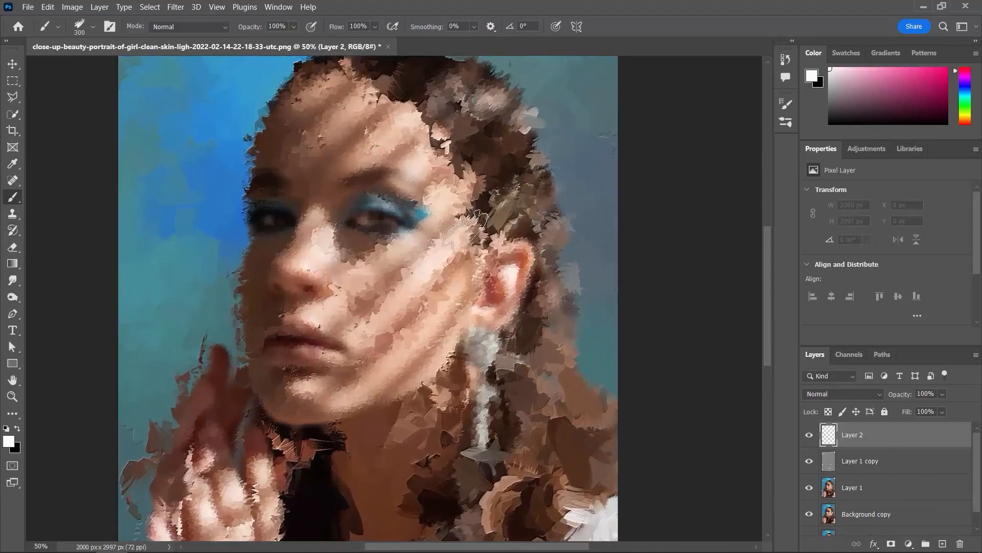
{"action": "key", "text": "ctrl+plus"}
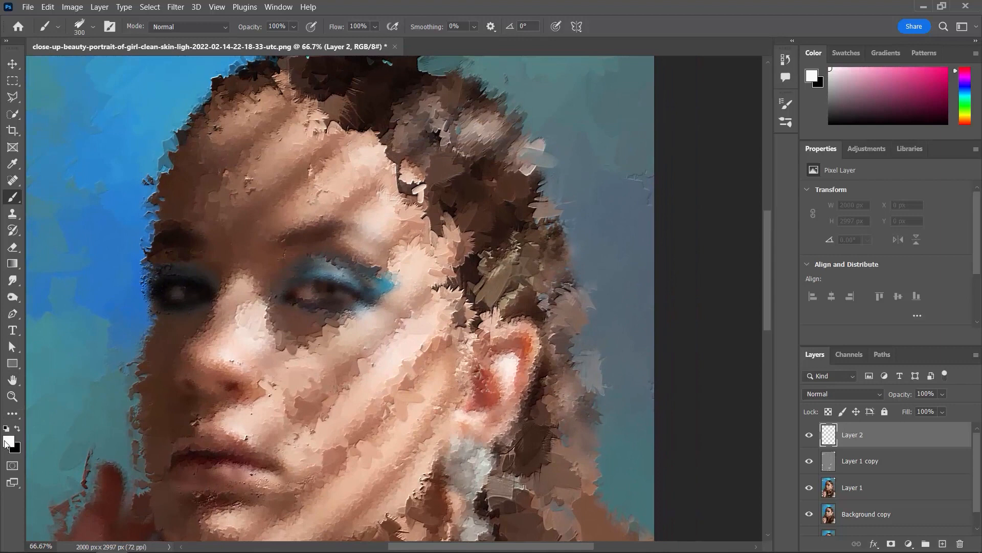
{"action": "left_click", "coordinate": [5, 443]}
{"action": "left_click", "coordinate": [489, 189]}
{"action": "key", "text": "Return"}
{"action": "key", "text": "bracketleft"}
{"action": "key", "text": "bracketleft"}
{"action": "key", "text": "bracketleft"}
{"action": "key", "text": "bracketleft"}
{"action": "key", "text": "bracketleft"}
{"action": "key", "text": "bracketleft"}
{"action": "key", "text": "bracketleft"}
{"action": "key", "text": "bracketleft"}
{"action": "key", "text": "bracketleft"}
{"action": "key", "text": "bracketleft"}
{"action": "key", "text": "bracketleft"}
{"action": "key", "text": "bracketleft"}
{"action": "key", "text": "bracketleft"}
{"action": "key", "text": "bracketleft"}
{"action": "left_click_drag", "start_coordinate": [510, 285], "coordinate": [522, 256]}
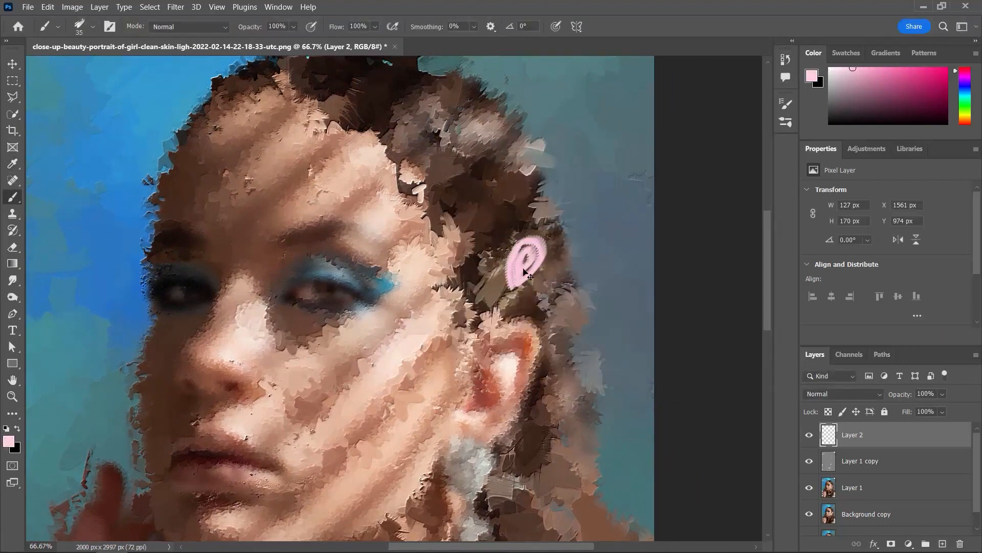
- Fill the first petal, outline a second one reaching toward the temple, and begin filling it at 50 px
{"action": "key", "text": "ctrl+plus"}
{"action": "mouse_move", "coordinate": [591, 223]}
{"action": "left_mouse_down"}
{"action": "mouse_move", "coordinate": [577, 264]}
{"action": "mouse_move", "coordinate": [612, 210]}
{"action": "mouse_move", "coordinate": [596, 246]}
{"action": "mouse_move", "coordinate": [601, 269]}
{"action": "mouse_move", "coordinate": [589, 266]}
{"action": "mouse_move", "coordinate": [578, 281]}
{"action": "mouse_move", "coordinate": [576, 243]}
{"action": "mouse_move", "coordinate": [588, 212]}
{"action": "mouse_move", "coordinate": [602, 240]}
{"action": "mouse_move", "coordinate": [537, 293]}
{"action": "left_mouse_up"}
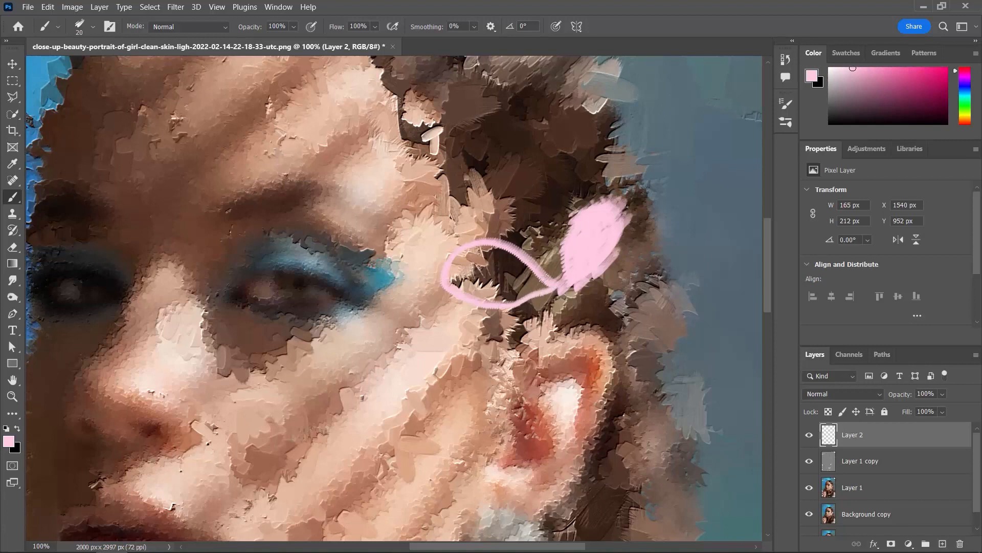
{"action": "key", "text": "bracketright"}
{"action": "left_click_drag", "start_coordinate": [545, 287], "coordinate": [509, 266]}
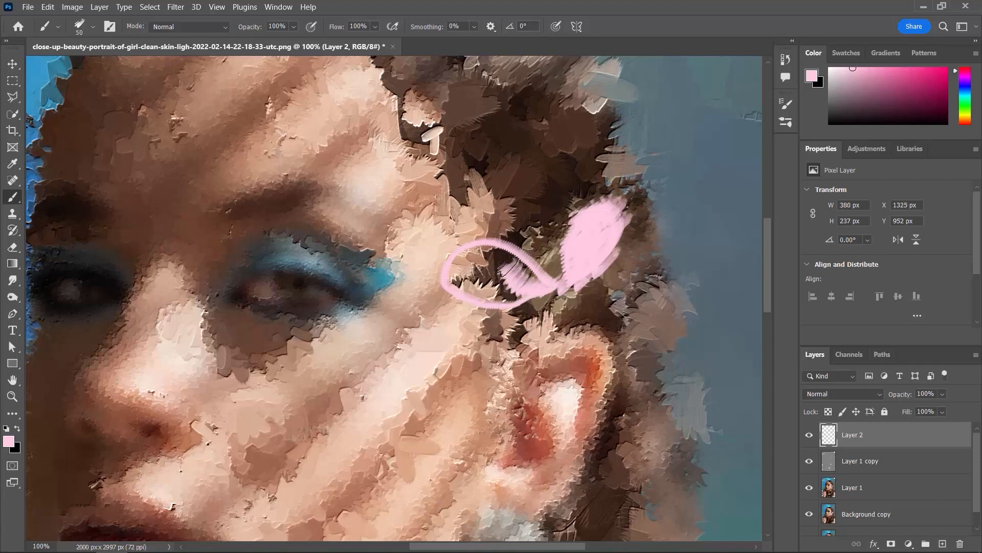
- Enable Shape Dynamics for the brush with 27% Angle Jitter and fill in the petal beside the temple
{"action": "left_click", "coordinate": [109, 27]}
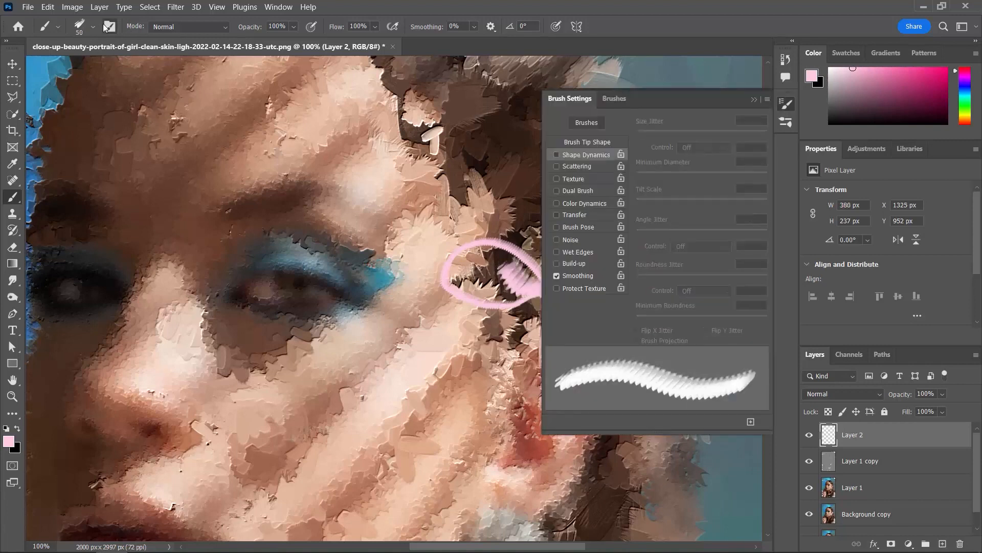
{"action": "left_click", "coordinate": [591, 143]}
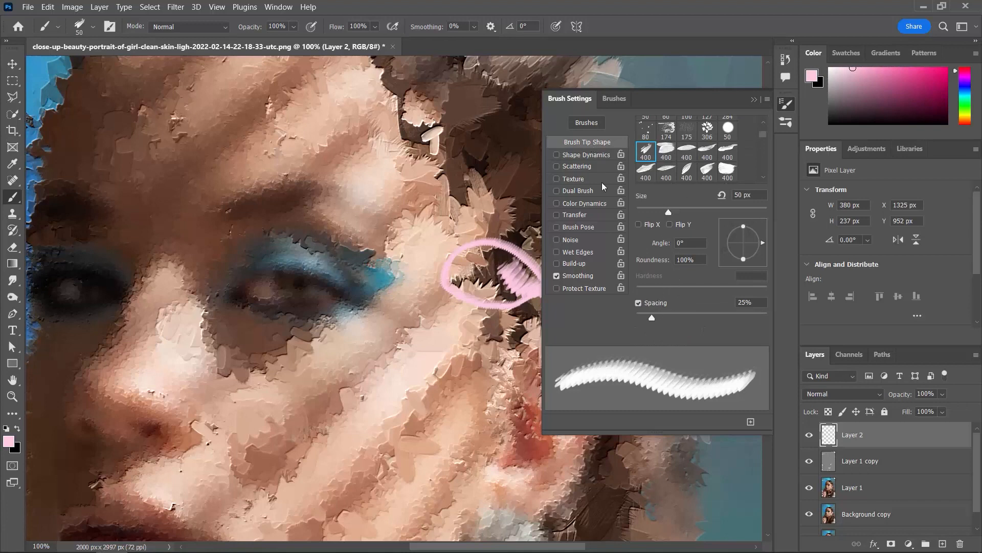
{"action": "left_click", "coordinate": [591, 155]}
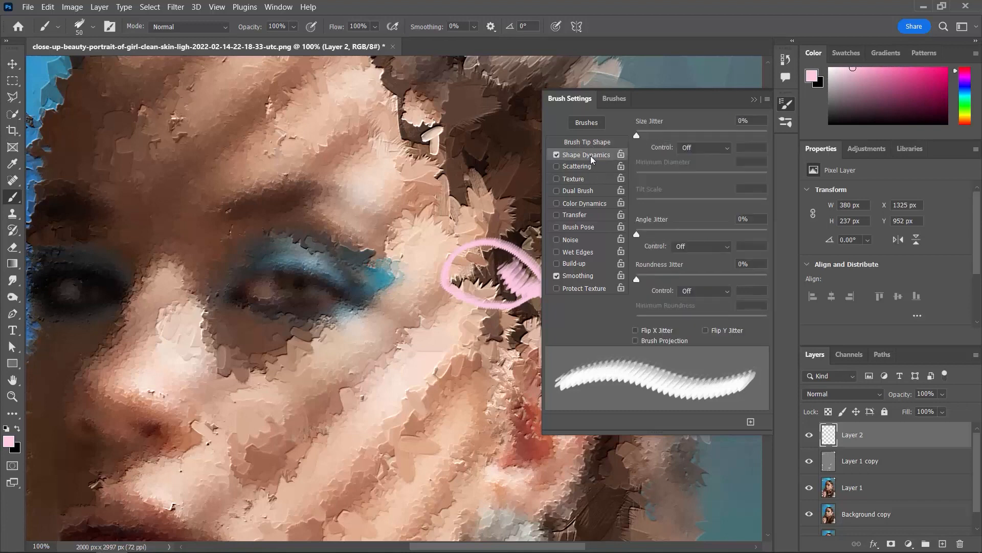
{"action": "left_click", "coordinate": [672, 232]}
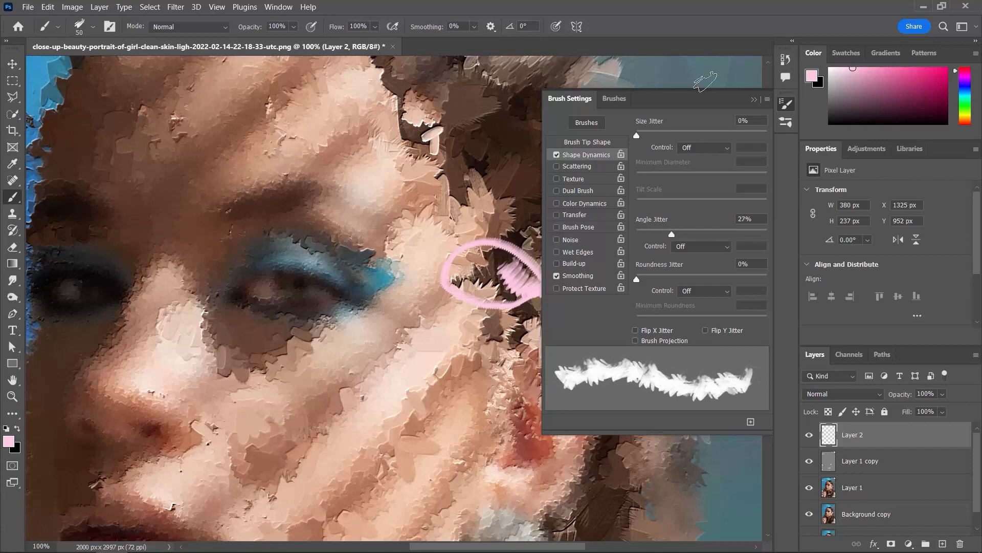
{"action": "mouse_move", "coordinate": [498, 262]}
{"action": "left_mouse_down"}
{"action": "mouse_move", "coordinate": [464, 274]}
{"action": "mouse_move", "coordinate": [492, 286]}
{"action": "mouse_move", "coordinate": [531, 261]}
{"action": "mouse_move", "coordinate": [534, 284]}
{"action": "mouse_move", "coordinate": [501, 252]}
{"action": "mouse_move", "coordinate": [458, 270]}
{"action": "mouse_move", "coordinate": [474, 285]}
{"action": "mouse_move", "coordinate": [507, 286]}
{"action": "mouse_move", "coordinate": [500, 296]}
{"action": "mouse_move", "coordinate": [480, 291]}
{"action": "left_mouse_up"}
{"action": "left_click", "coordinate": [755, 100]}
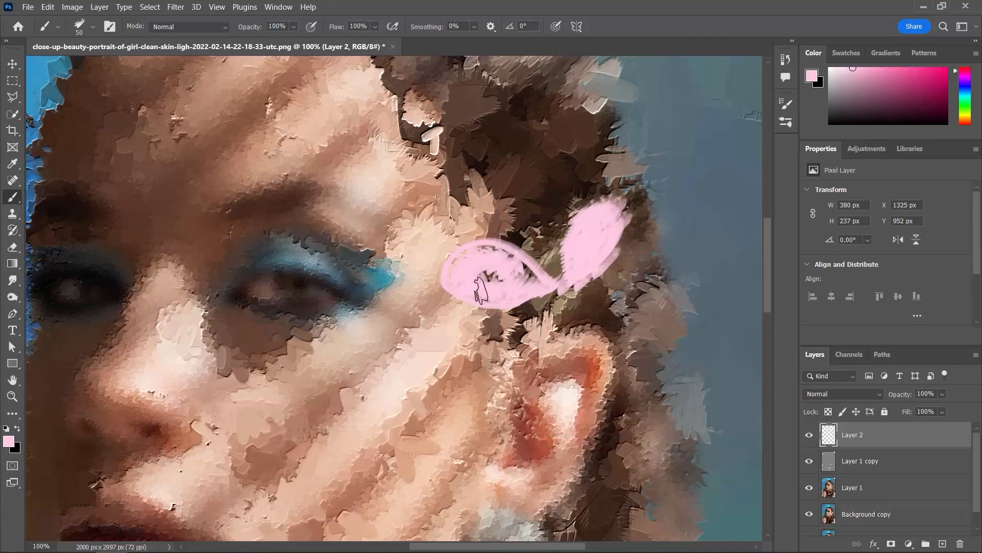
- Paint the remaining pink petals to form a five-petal flower over the ear and fill out the petal beside the temple
{"action": "mouse_move", "coordinate": [477, 255]}
{"action": "left_mouse_down"}
{"action": "mouse_move", "coordinate": [565, 311]}
{"action": "mouse_move", "coordinate": [555, 378]}
{"action": "left_mouse_up"}
{"action": "key", "text": "bracketright"}
{"action": "key", "text": "bracketright"}
{"action": "key", "text": "bracketright"}
{"action": "mouse_move", "coordinate": [579, 290]}
{"action": "left_mouse_down"}
{"action": "mouse_move", "coordinate": [678, 312]}
{"action": "mouse_move", "coordinate": [652, 278]}
{"action": "left_mouse_up"}
{"action": "mouse_move", "coordinate": [567, 270]}
{"action": "left_mouse_down"}
{"action": "mouse_move", "coordinate": [616, 238]}
{"action": "mouse_move", "coordinate": [619, 221]}
{"action": "left_mouse_up"}
{"action": "mouse_move", "coordinate": [570, 301]}
{"action": "left_mouse_down"}
{"action": "mouse_move", "coordinate": [516, 376]}
{"action": "mouse_move", "coordinate": [550, 297]}
{"action": "left_mouse_up"}
{"action": "mouse_move", "coordinate": [533, 240]}
{"action": "left_mouse_down"}
{"action": "mouse_move", "coordinate": [493, 212]}
{"action": "mouse_move", "coordinate": [477, 176]}
{"action": "mouse_move", "coordinate": [540, 171]}
{"action": "mouse_move", "coordinate": [555, 274]}
{"action": "mouse_move", "coordinate": [507, 180]}
{"action": "mouse_move", "coordinate": [497, 194]}
{"action": "mouse_move", "coordinate": [534, 186]}
{"action": "mouse_move", "coordinate": [527, 166]}
{"action": "mouse_move", "coordinate": [499, 186]}
{"action": "left_mouse_up"}
{"action": "key", "text": "bracketright"}
{"action": "key", "text": "bracketright"}
{"action": "mouse_move", "coordinate": [531, 275]}
{"action": "left_mouse_down"}
{"action": "mouse_move", "coordinate": [453, 248]}
{"action": "mouse_move", "coordinate": [454, 304]}
{"action": "mouse_move", "coordinate": [536, 294]}
{"action": "mouse_move", "coordinate": [465, 308]}
{"action": "left_mouse_up"}
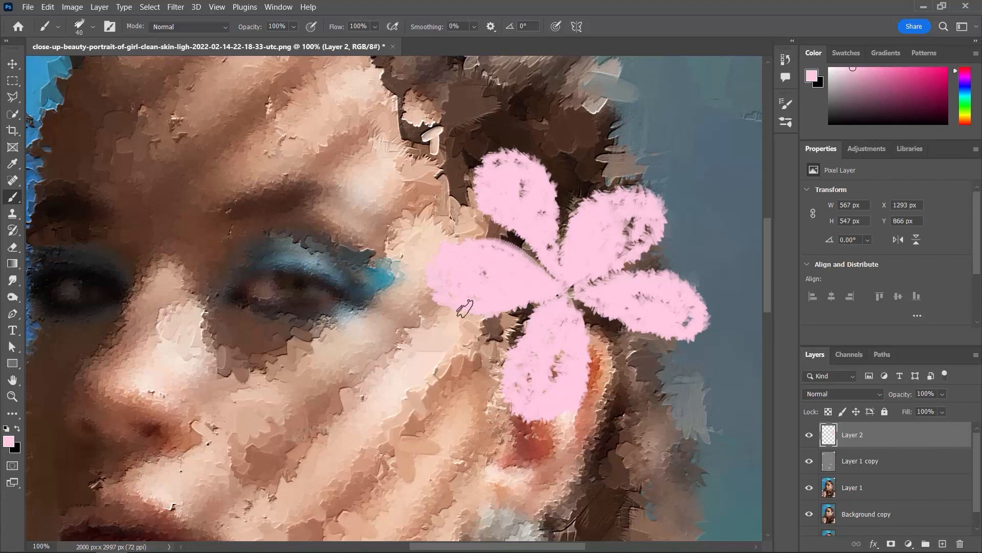
{"action": "left_click_drag", "start_coordinate": [472, 248], "coordinate": [556, 278]}
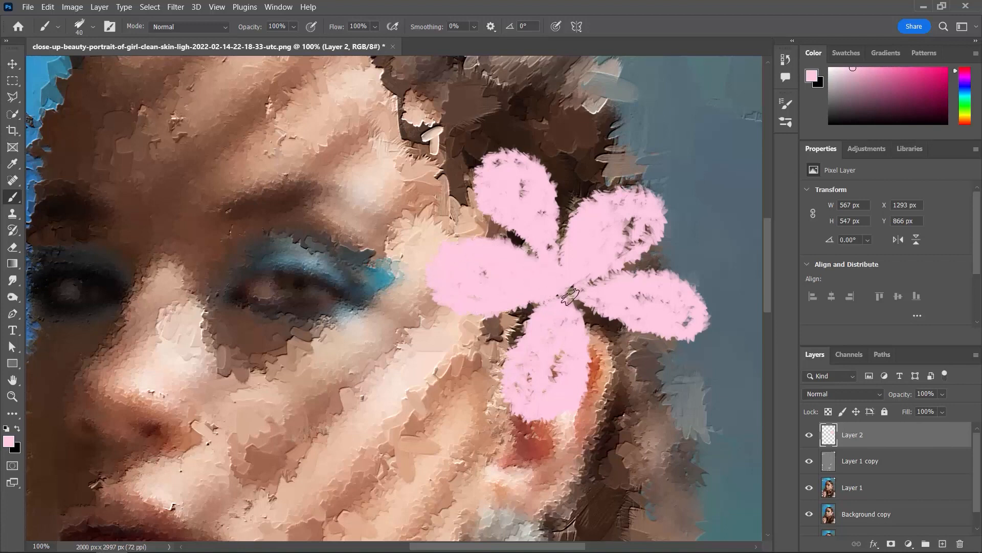
- Choose a bright orange and paint the flower's centre with a 60 px brush
{"action": "key", "text": "ctrl+minus"}
{"action": "key", "text": "ctrl+minus"}
{"action": "key", "text": "ctrl+minus"}
{"action": "key", "text": "ctrl+minus"}
{"action": "key", "text": "ctrl+plus"}
{"action": "key", "text": "ctrl+plus"}
{"action": "key", "text": "ctrl+plus"}
{"action": "key", "text": "ctrl+plus"}
{"action": "left_click", "coordinate": [8, 444]}
{"action": "left_click", "coordinate": [621, 313]}
{"action": "left_click_drag", "start_coordinate": [601, 190], "coordinate": [608, 167]}
{"action": "left_click", "coordinate": [738, 166]}
{"action": "key", "text": "bracketright"}
{"action": "key", "text": "bracketright"}
{"action": "mouse_move", "coordinate": [569, 263]}
{"action": "left_mouse_down"}
{"action": "mouse_move", "coordinate": [541, 274]}
{"action": "mouse_move", "coordinate": [545, 267]}
{"action": "mouse_move", "coordinate": [538, 293]}
{"action": "mouse_move", "coordinate": [580, 309]}
{"action": "left_mouse_up"}
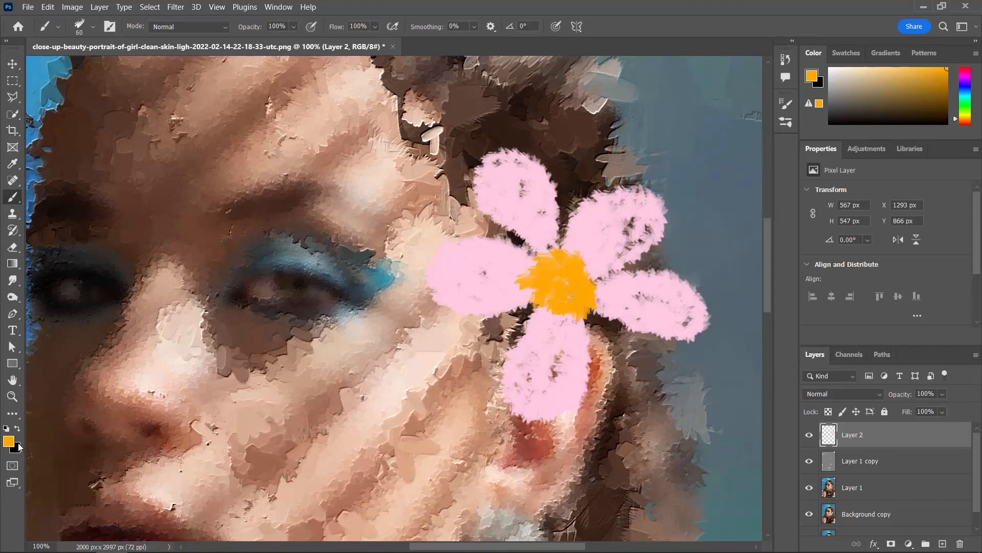
- Add highlights to the upper part of the flower's centre in lighter orange ffb932 and a pale yellow-orange
{"action": "left_click", "coordinate": [9, 442]}
{"action": "left_click_drag", "start_coordinate": [576, 172], "coordinate": [575, 157]}
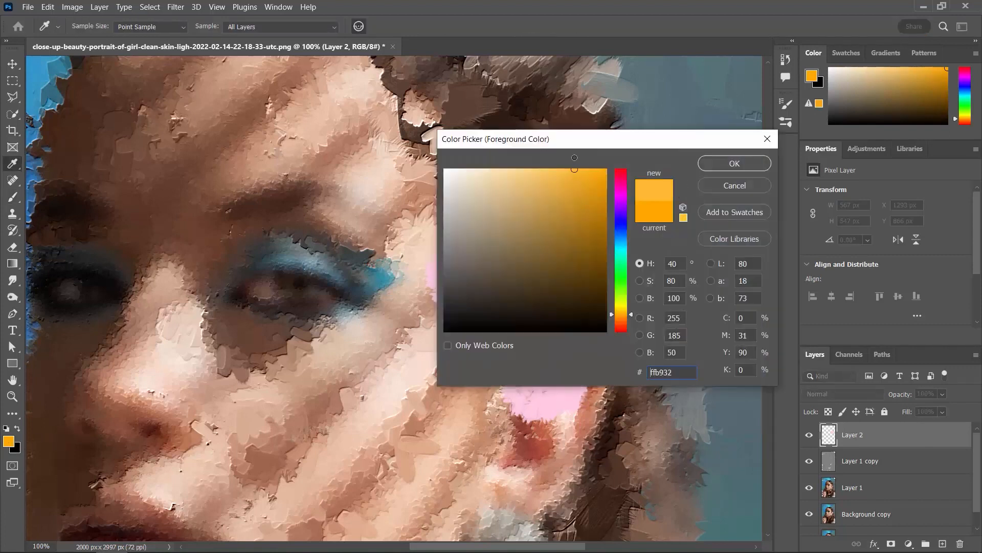
{"action": "key", "text": "Return"}
{"action": "left_click_drag", "start_coordinate": [589, 275], "coordinate": [580, 285]}
{"action": "left_click", "coordinate": [8, 441]}
{"action": "left_click_drag", "start_coordinate": [517, 203], "coordinate": [518, 167]}
{"action": "key", "text": "Return"}
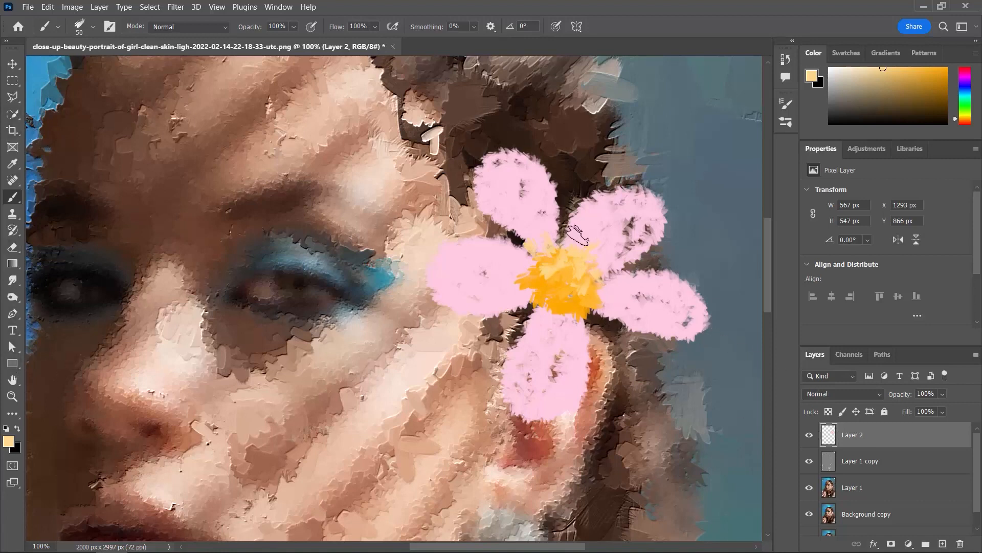
- Sample the light pink of the upper petal as the foreground colour with the Eyedropper tool
{"action": "key", "text": "i"}
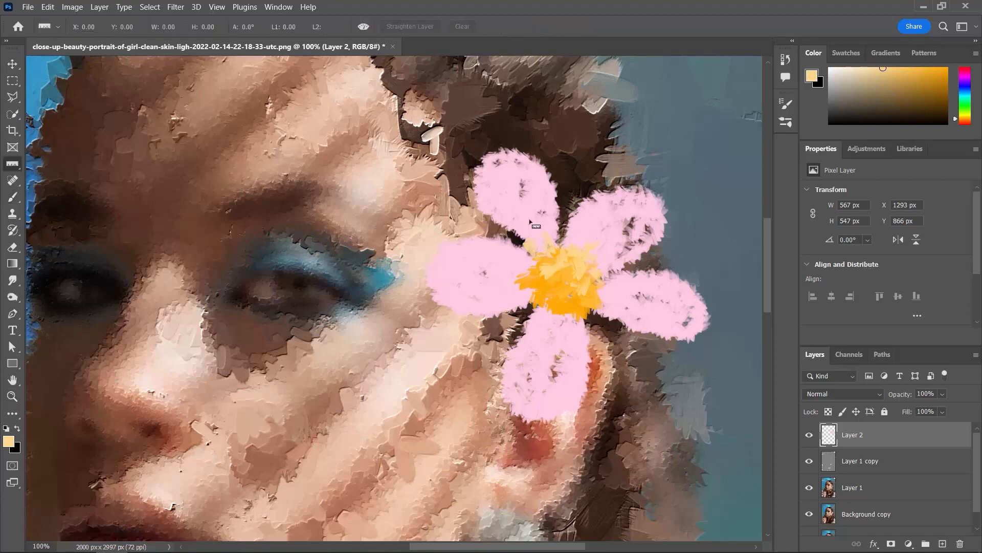
{"action": "right_click", "coordinate": [11, 167]}
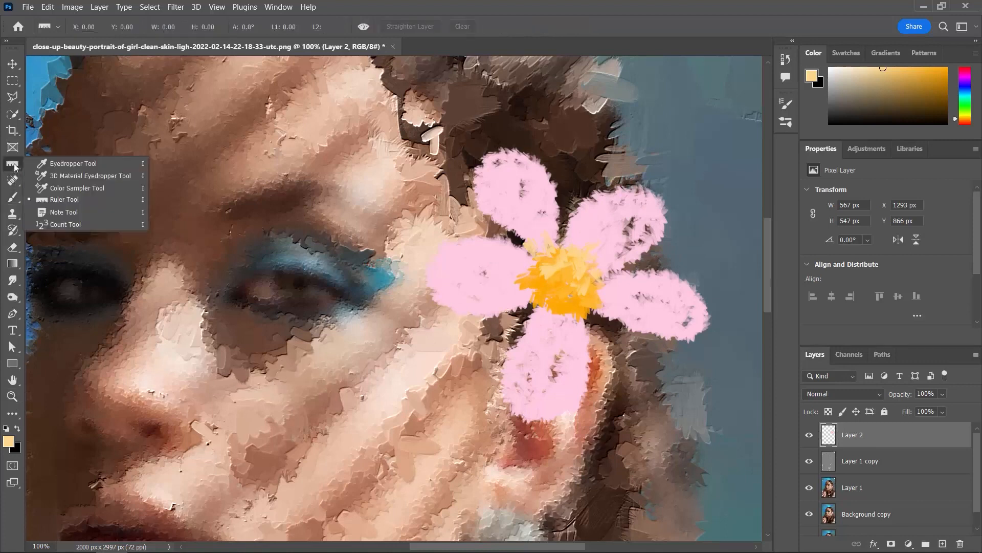
{"action": "left_click", "coordinate": [65, 167]}
{"action": "left_click", "coordinate": [506, 190]}
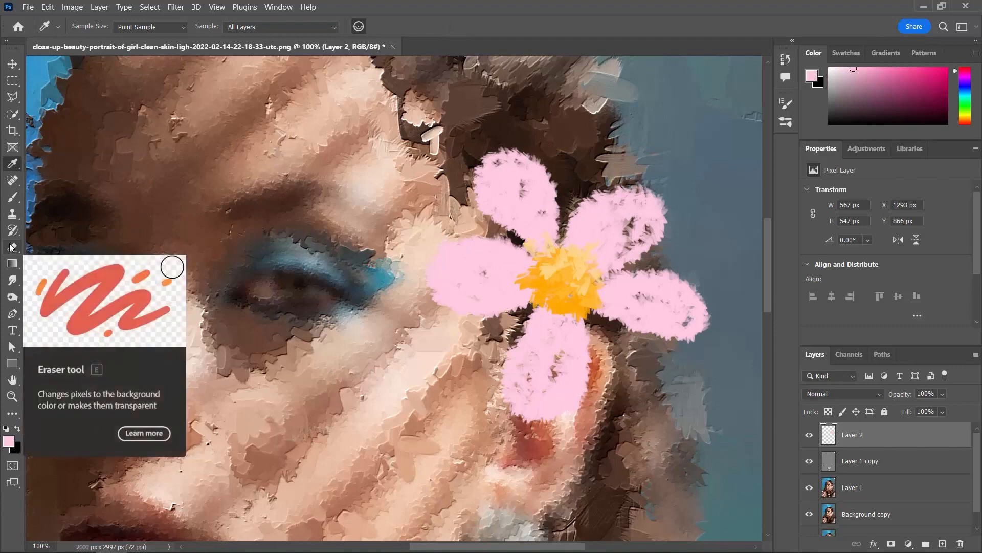
- Choose a more saturated pink and brush shading over the petals around the flower's centre
{"action": "left_click", "coordinate": [11, 197]}
{"action": "left_click", "coordinate": [8, 441]}
{"action": "left_click", "coordinate": [514, 180]}
{"action": "left_click", "coordinate": [735, 153]}
{"action": "mouse_move", "coordinate": [543, 238]}
{"action": "left_mouse_down"}
{"action": "mouse_move", "coordinate": [460, 284]}
{"action": "mouse_move", "coordinate": [575, 285]}
{"action": "mouse_move", "coordinate": [596, 263]}
{"action": "mouse_move", "coordinate": [523, 404]}
{"action": "left_mouse_up"}
{"action": "key", "text": "bracketright"}
{"action": "key", "text": "bracketright"}
{"action": "left_click_drag", "start_coordinate": [511, 262], "coordinate": [485, 302]}
- Choose a deep pink and paint darker shading with a smaller brush where the petals meet the flower's centre
{"action": "left_click", "coordinate": [8, 441]}
{"action": "left_click", "coordinate": [557, 204]}
{"action": "left_click", "coordinate": [736, 153]}
{"action": "key", "text": "bracketleft"}
{"action": "key", "text": "bracketleft"}
{"action": "key", "text": "bracketleft"}
{"action": "key", "text": "bracketleft"}
{"action": "key", "text": "bracketleft"}
{"action": "key", "text": "bracketleft"}
{"action": "mouse_move", "coordinate": [576, 316]}
{"action": "left_mouse_down"}
{"action": "mouse_move", "coordinate": [535, 301]}
{"action": "mouse_move", "coordinate": [578, 235]}
{"action": "mouse_move", "coordinate": [514, 234]}
{"action": "mouse_move", "coordinate": [574, 341]}
{"action": "mouse_move", "coordinate": [543, 350]}
{"action": "mouse_move", "coordinate": [538, 303]}
{"action": "mouse_move", "coordinate": [627, 291]}
{"action": "mouse_move", "coordinate": [534, 246]}
{"action": "left_mouse_up"}
- Choose a dark magenta and deepen the gaps between the petals around the flower's centre
{"action": "left_click", "coordinate": [9, 441]}
{"action": "left_click", "coordinate": [573, 247]}
{"action": "left_click", "coordinate": [730, 165]}
{"action": "key", "text": "bracketright"}
{"action": "key", "text": "ctrl+minus"}
{"action": "key", "text": "ctrl+minus"}
{"action": "key", "text": "ctrl+minus"}
{"action": "key", "text": "ctrl+minus"}
{"action": "key", "text": "ctrl+plus"}
{"action": "key", "text": "ctrl+plus"}
{"action": "key", "text": "ctrl+plus"}
{"action": "key", "text": "ctrl+plus"}
- Paint colour accents along the outer edges of the petals
{"action": "left_click", "coordinate": [532, 179], "text": "alt"}
{"action": "left_click_drag", "start_coordinate": [509, 156], "coordinate": [554, 205]}
{"action": "left_click_drag", "start_coordinate": [426, 281], "coordinate": [442, 311]}
{"action": "left_click_drag", "start_coordinate": [632, 329], "coordinate": [662, 340]}
{"action": "left_click_drag", "start_coordinate": [530, 421], "coordinate": [552, 427]}
- Choose a very pale pink and paint highlights on the tips of the petals, varying the brush size
{"action": "left_click", "coordinate": [8, 441]}
{"action": "left_click", "coordinate": [466, 170]}
{"action": "left_click", "coordinate": [735, 163]}
{"action": "key", "text": "bracketright"}
{"action": "key", "text": "bracketright"}
{"action": "key", "text": "bracketright"}
{"action": "key", "text": "bracketright"}
{"action": "left_click_drag", "start_coordinate": [518, 146], "coordinate": [531, 152]}
{"action": "left_click_drag", "start_coordinate": [645, 189], "coordinate": [666, 207]}
{"action": "left_click_drag", "start_coordinate": [691, 282], "coordinate": [711, 309]}
{"action": "key", "text": "bracketleft"}
{"action": "key", "text": "bracketleft"}
{"action": "key", "text": "bracketleft"}
{"action": "left_click_drag", "start_coordinate": [429, 267], "coordinate": [423, 283]}
- Examine the painted flower against the whole portrait at different magnifications
{"action": "key", "text": "ctrl+minus"}
{"action": "key", "text": "ctrl+minus"}
{"action": "key", "text": "ctrl+minus"}
{"action": "key", "text": "ctrl+minus"}
{"action": "key", "text": "ctrl+plus"}
{"action": "key", "text": "ctrl+plus"}
{"action": "key", "text": "y"}
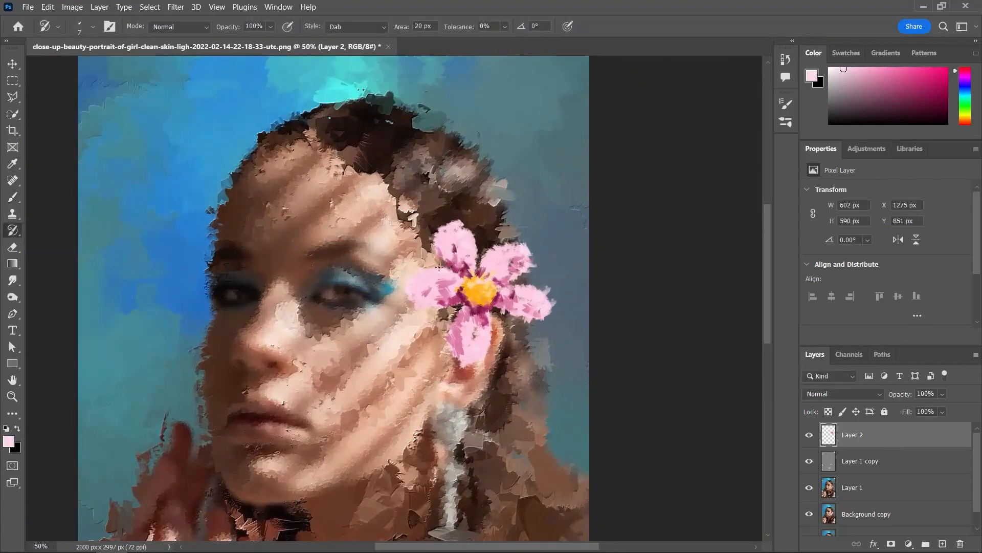
{"action": "key", "text": "v"}
{"action": "key", "text": "ctrl+minus"}
{"action": "key", "text": "ctrl+minus"}
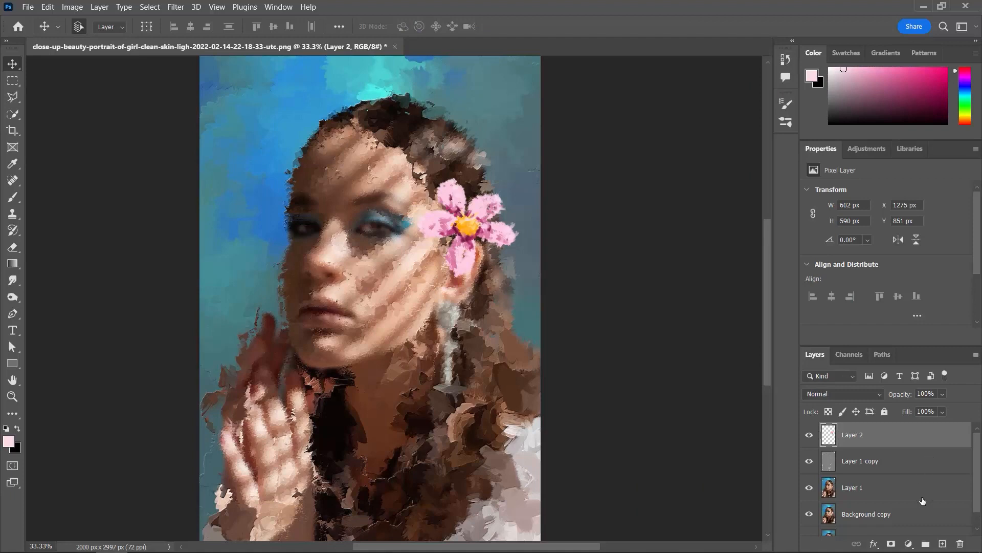
- Add a new empty layer directly above Layer 1 and switch to the Brush tool
{"action": "left_click_drag", "start_coordinate": [976, 454], "coordinate": [974, 429]}
{"action": "left_click", "coordinate": [902, 497]}
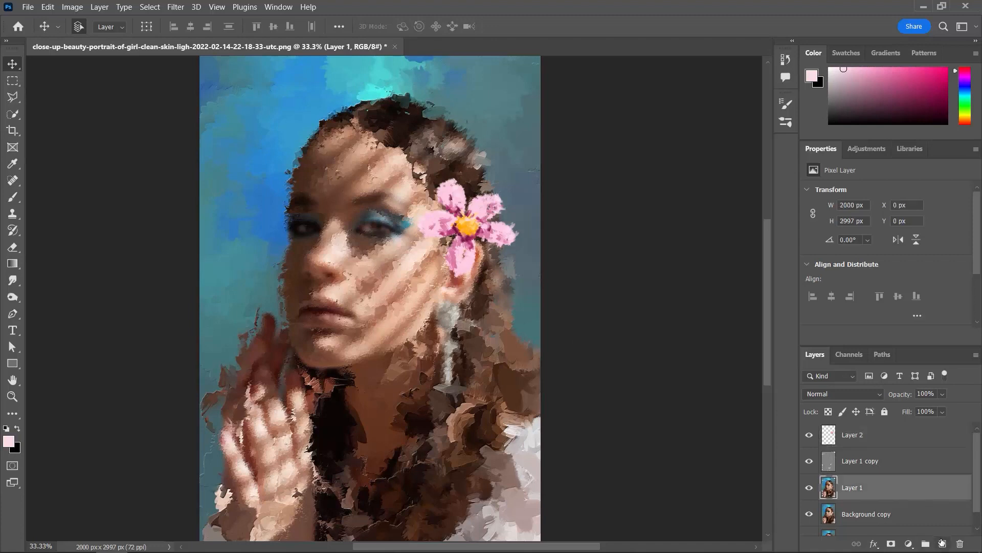
{"action": "left_click", "coordinate": [942, 543]}
{"action": "left_click", "coordinate": [14, 197]}
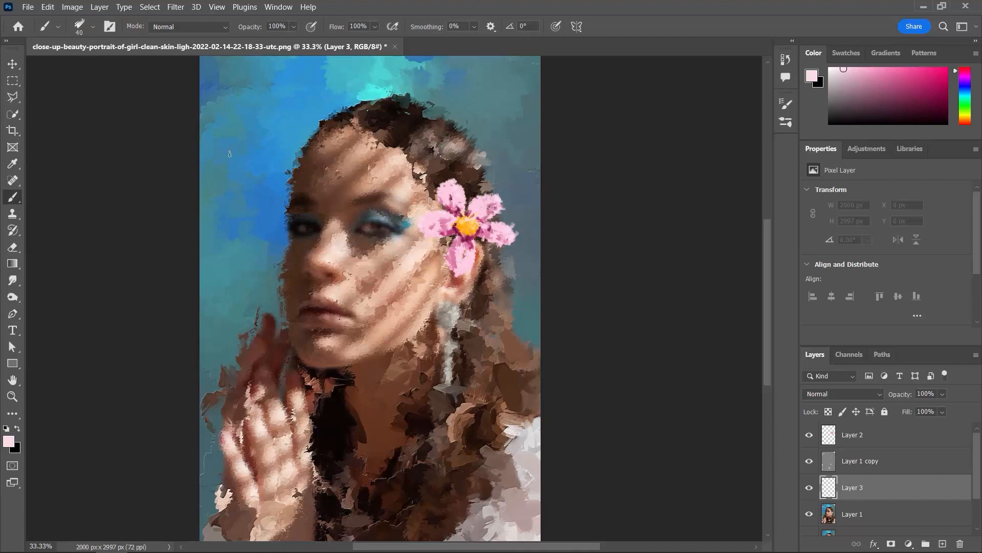
- Sample the background's turquoise and stamp 700 px brush marks on the portrait's left edge and its right edge beside the hair
{"action": "left_click", "coordinate": [7, 168]}
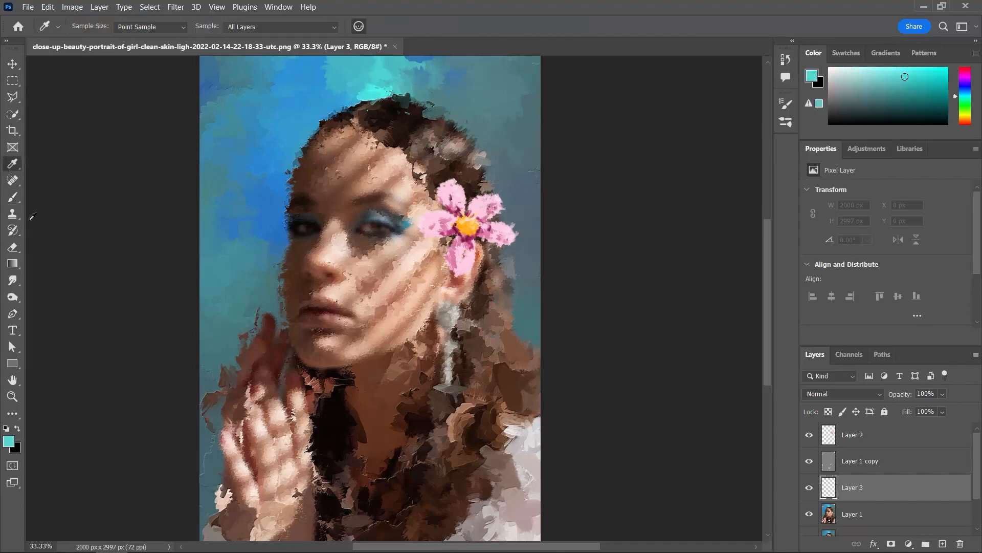
{"action": "left_click", "coordinate": [12, 198]}
{"action": "key", "text": "bracketright"}
{"action": "key", "text": "bracketright"}
{"action": "key", "text": "bracketright"}
{"action": "key", "text": "bracketright"}
{"action": "key", "text": "bracketright"}
{"action": "key", "text": "bracketright"}
{"action": "left_click", "coordinate": [207, 185]}
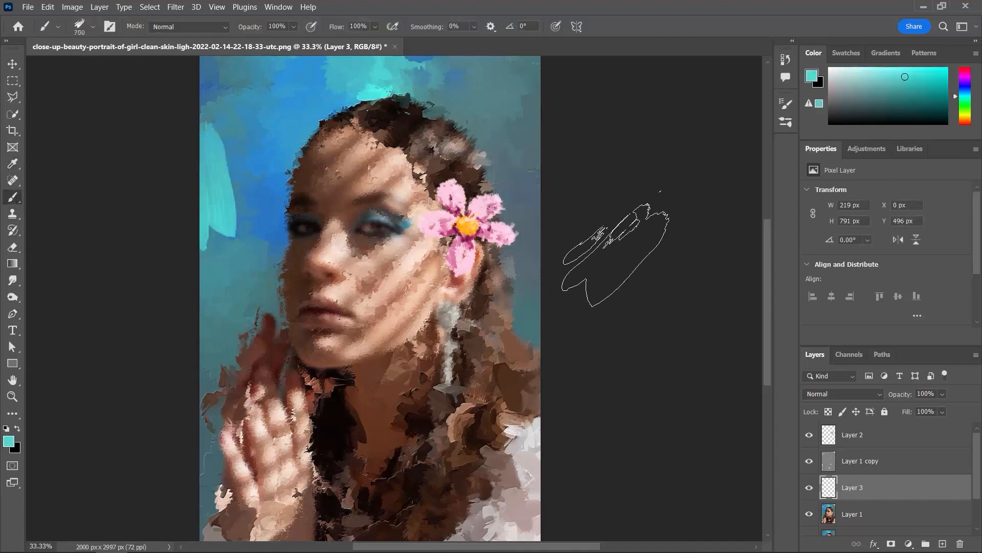
{"action": "left_click", "coordinate": [568, 290]}
- Stamp a turquoise mark at the bottom edge of the portrait beside the wrist with a 300 px brush
{"action": "key", "text": "space"}
{"action": "left_click_drag", "start_coordinate": [628, 324], "coordinate": [624, 223]}
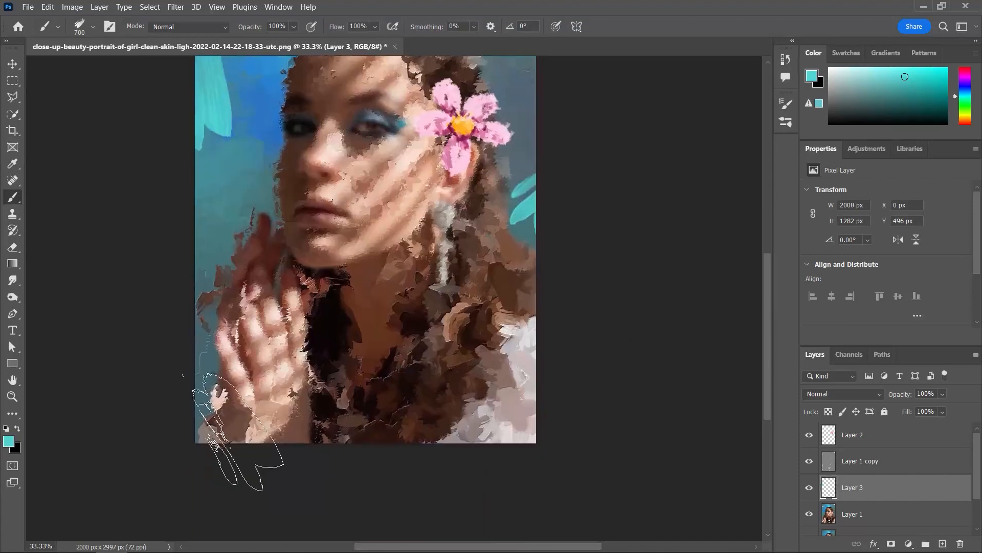
{"action": "key", "text": "bracketleft"}
{"action": "key", "text": "bracketleft"}
{"action": "key", "text": "bracketleft"}
{"action": "key", "text": "bracketleft"}
{"action": "left_click", "coordinate": [331, 432]}
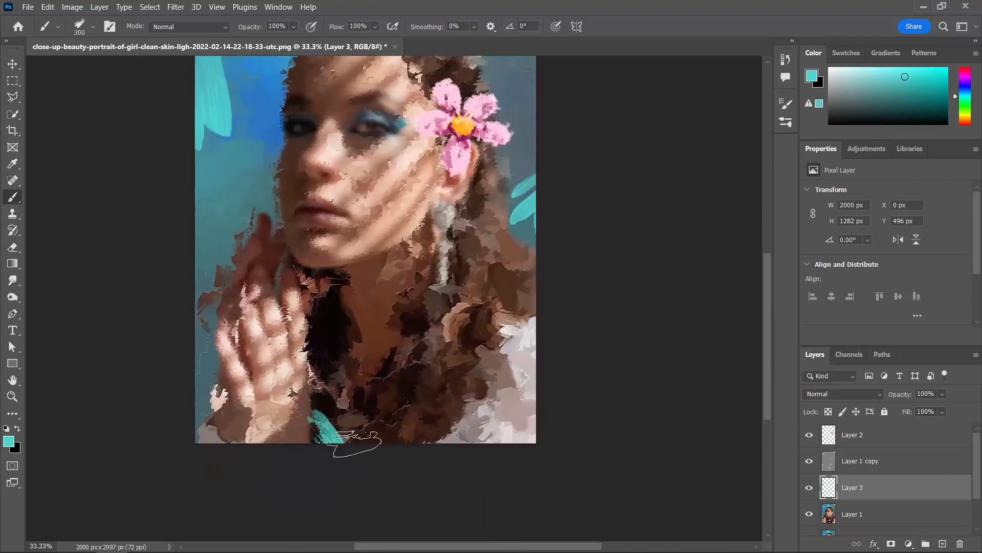
- Select brush 2 from Essential Brush Strokes at 400 px and stamp turquoise over the white area at the portrait's right edge
{"action": "left_click", "coordinate": [93, 26]}
{"action": "left_click", "coordinate": [99, 379]}
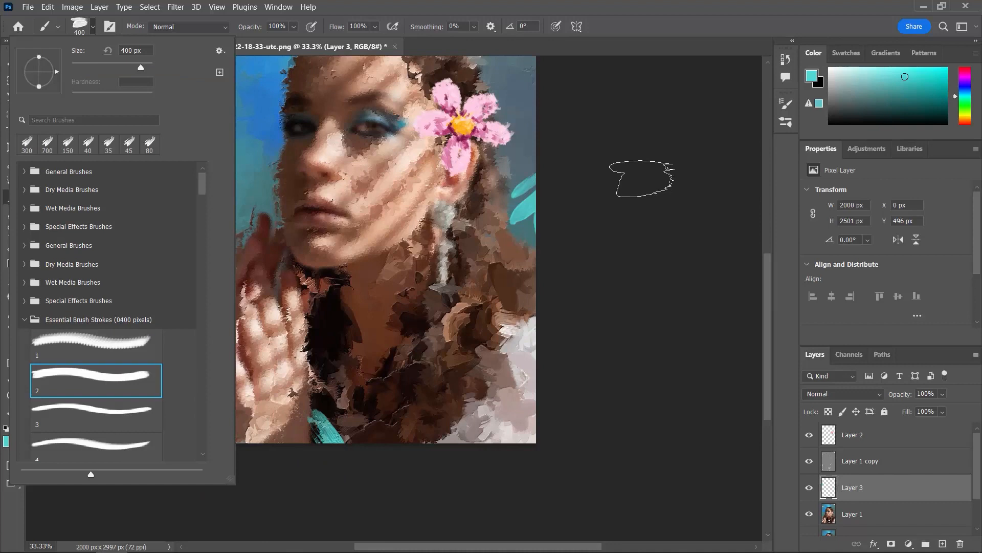
{"action": "left_click", "coordinate": [588, 305]}
{"action": "scroll", "coordinate": [479, 133], "scroll_direction": "up", "scroll_amount": 5}
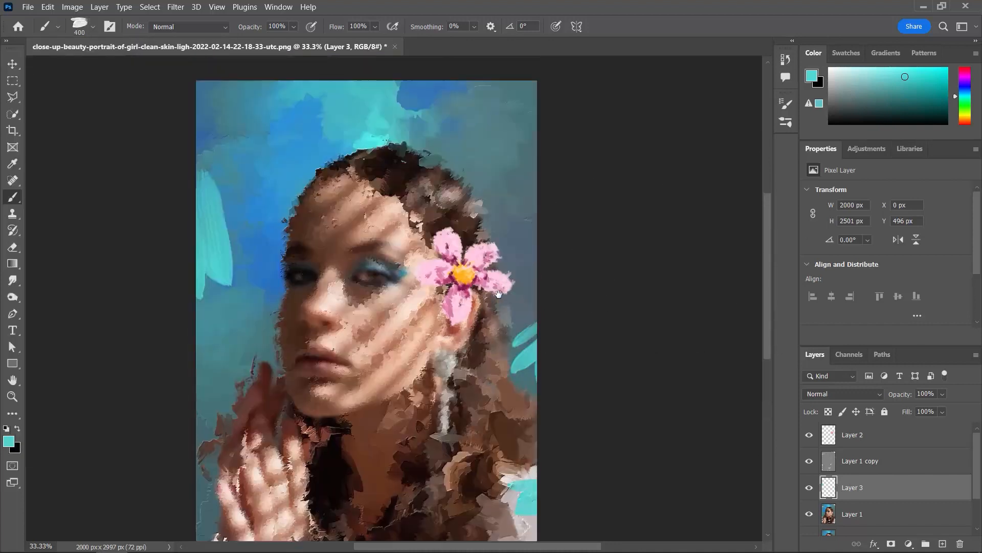
- Stamp a smaller turquoise mark in the upper-right corner of the portrait with a 250 px brush
{"action": "key", "text": "bracketleft"}
{"action": "key", "text": "bracketleft"}
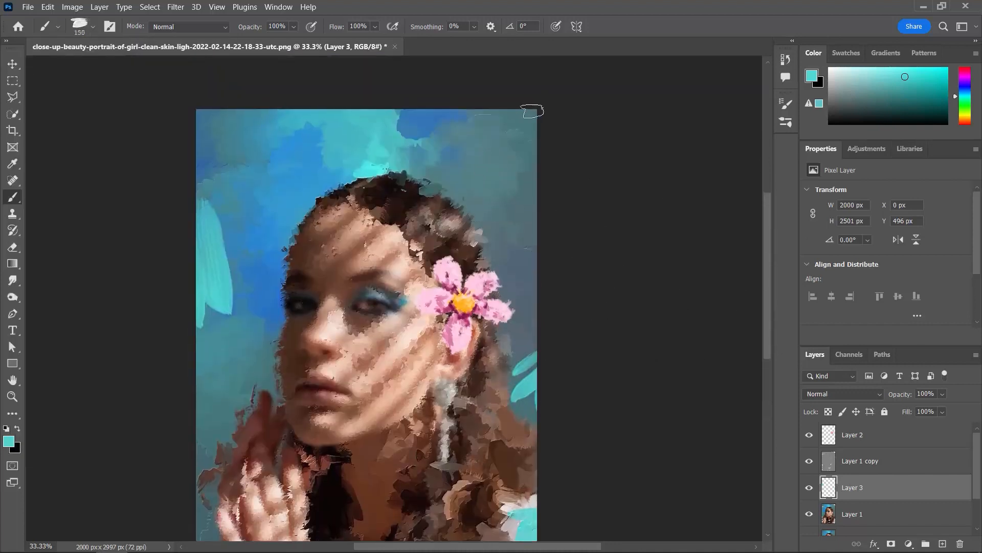
{"action": "left_click", "coordinate": [532, 111]}
- Select brush 4 from Essential Brush Strokes, rotate its tip to 71° and enlarge it to 900 px
{"action": "left_click", "coordinate": [93, 27]}
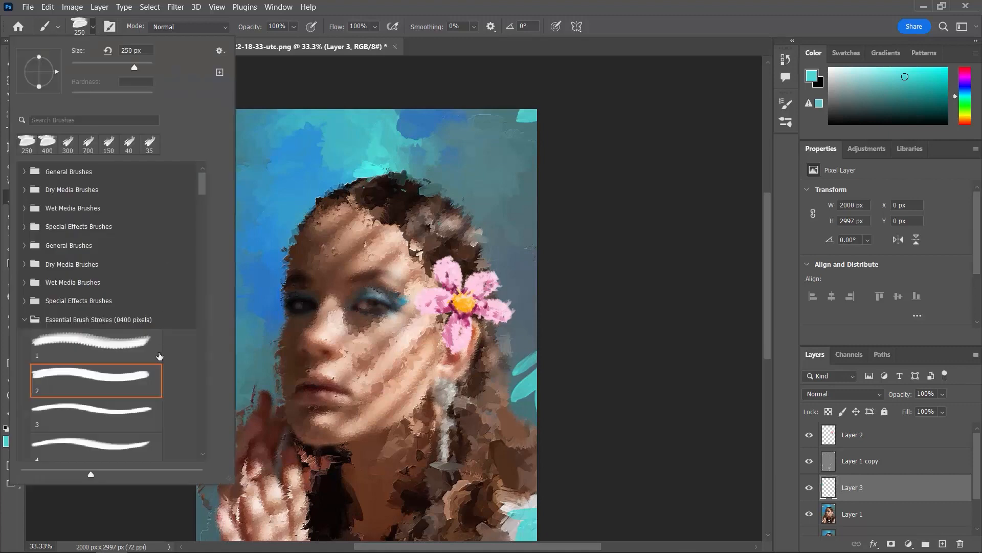
{"action": "left_click", "coordinate": [115, 437]}
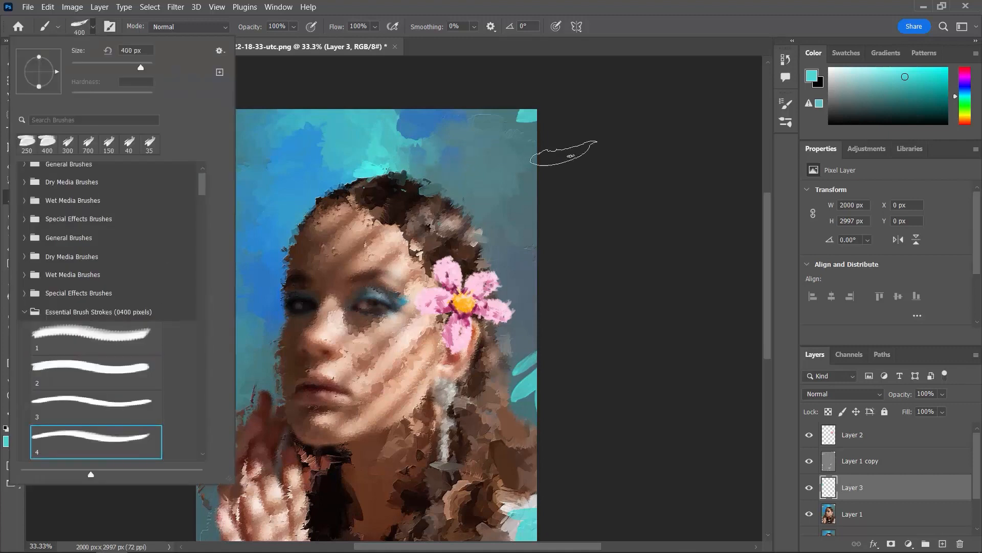
{"action": "left_click", "coordinate": [568, 154]}
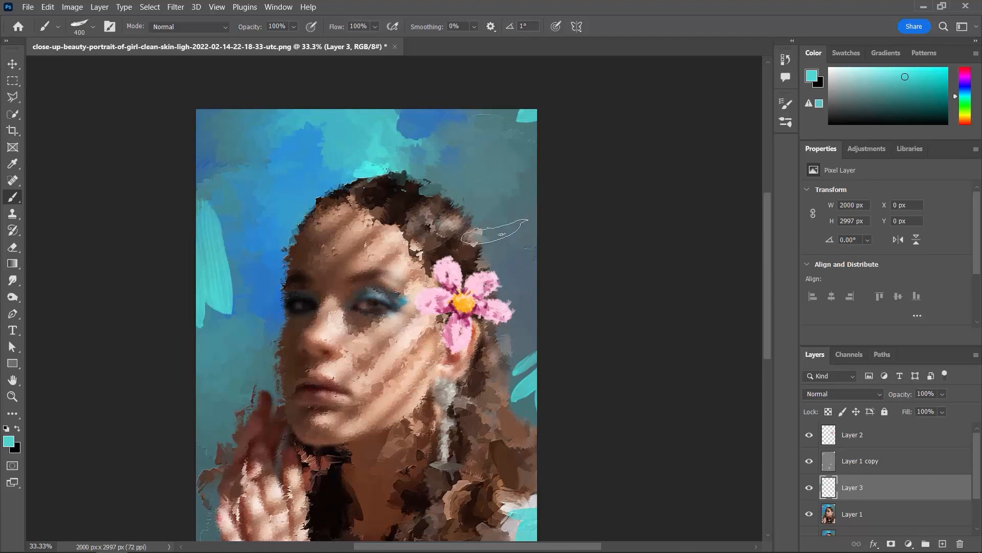
{"action": "key", "text": "Left"}
{"action": "key", "text": "Left"}
{"action": "key", "text": "Left"}
{"action": "key", "text": "Left"}
{"action": "key", "text": "Left"}
{"action": "key", "text": "Left"}
{"action": "key", "text": "Left"}
{"action": "key", "text": "Left"}
{"action": "key", "text": "Left"}
{"action": "key", "text": "Left"}
{"action": "key", "text": "Left"}
{"action": "key", "text": "Left"}
{"action": "key", "text": "Left"}
{"action": "key", "text": "Left"}
{"action": "key", "text": "Left"}
{"action": "key", "text": "Left"}
{"action": "key", "text": "Left"}
{"action": "key", "text": "Left"}
{"action": "key", "text": "Left"}
{"action": "key", "text": "bracketright"}
{"action": "key", "text": "bracketright"}
{"action": "key", "text": "bracketright"}
{"action": "key", "text": "bracketright"}
{"action": "key", "text": "bracketright"}
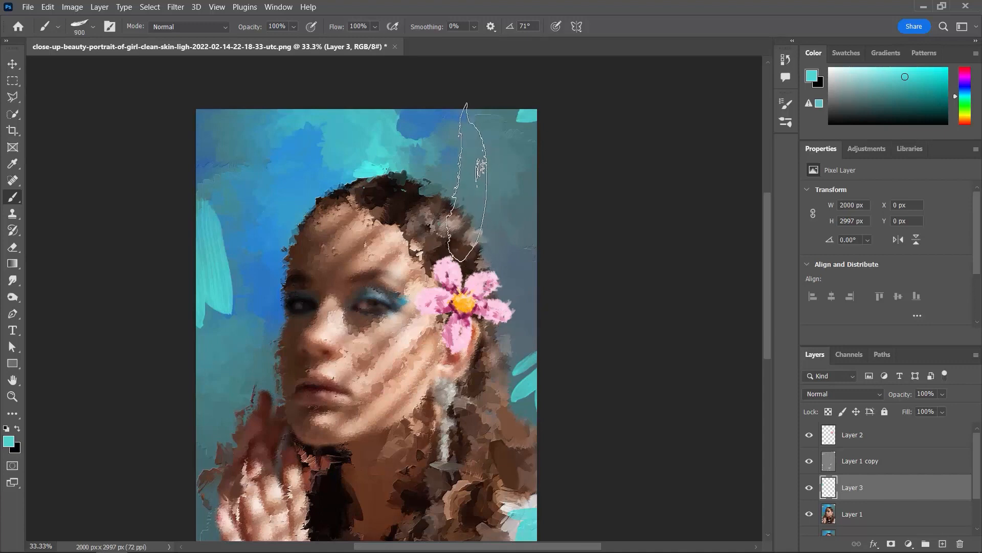
- Reduce the brush and stamp a turquoise mark at the portrait's top edge, above the hair near the upper-right corner
{"action": "key", "text": "bracketleft"}
{"action": "key", "text": "bracketleft"}
{"action": "key", "text": "bracketleft"}
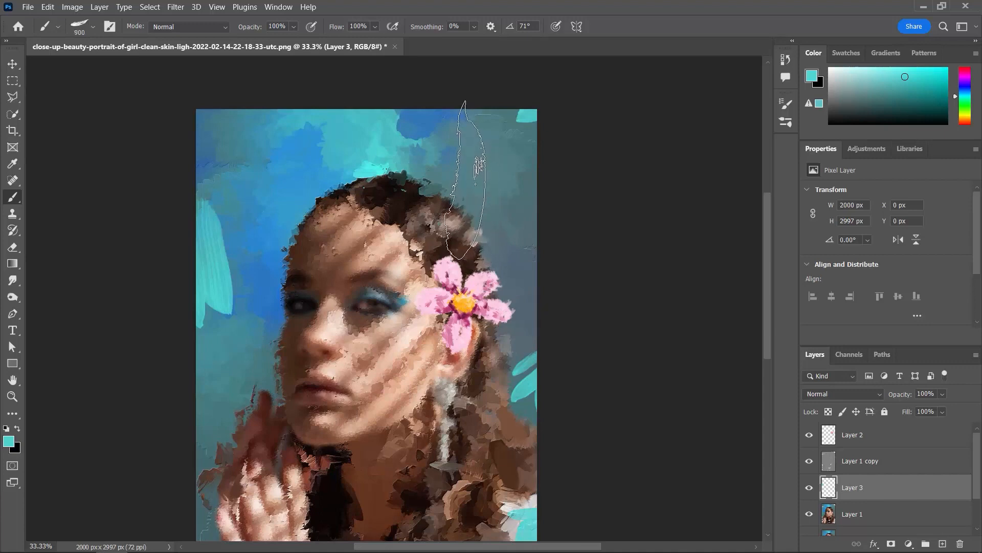
{"action": "left_click", "coordinate": [475, 135]}
- Sample the background's deep blue and stamp blue marks beside the top turquoise stroke and along the portrait's left edge, ending with a 500 px brush
{"action": "key", "text": "bracketleft"}
{"action": "key", "text": "bracketleft"}
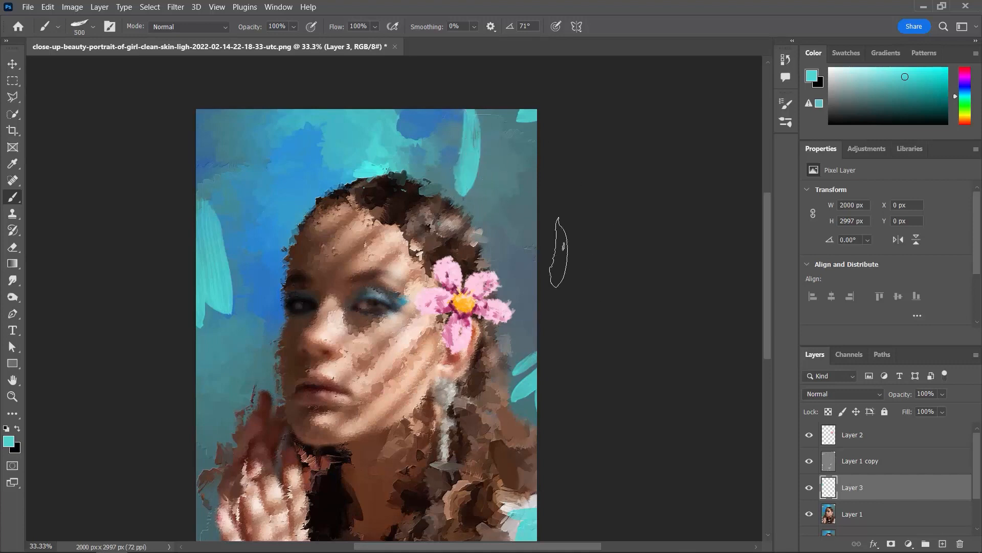
{"action": "key", "text": "i"}
{"action": "left_click", "coordinate": [421, 117]}
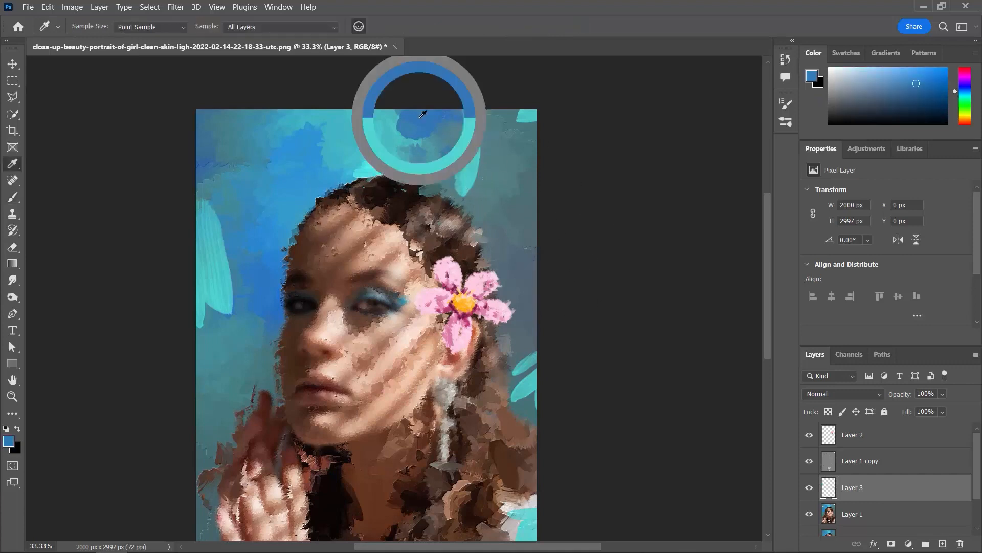
{"action": "key", "text": "b"}
{"action": "key", "text": "bracketright"}
{"action": "key", "text": "bracketright"}
{"action": "key", "text": "bracketright"}
{"action": "key", "text": "bracketright"}
{"action": "key", "text": "bracketleft"}
{"action": "key", "text": "bracketleft"}
{"action": "key", "text": "bracketleft"}
{"action": "key", "text": "bracketleft"}
{"action": "key", "text": "bracketleft"}
{"action": "key", "text": "bracketleft"}
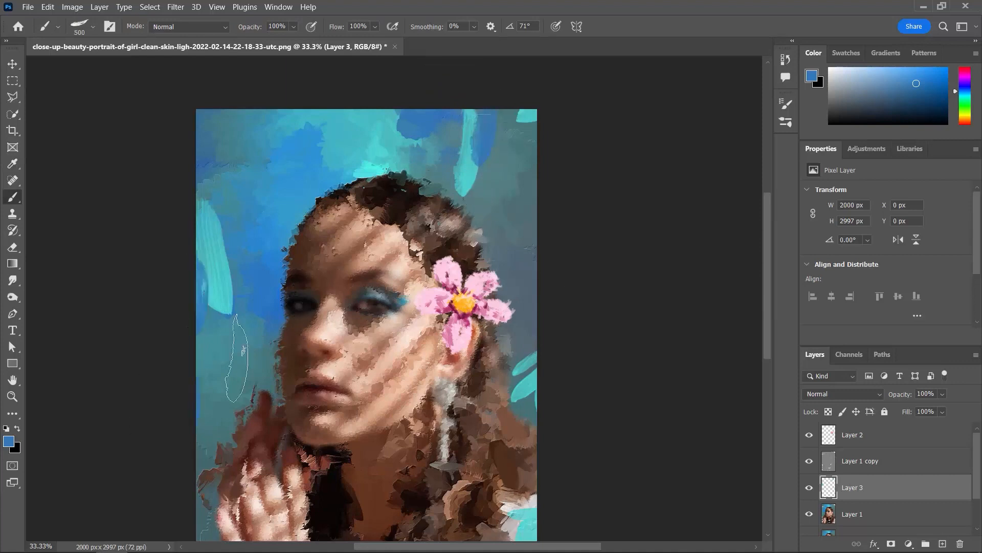
- Paint blue marks over the turquoise at the portrait's lower-right edge and beside the left turquoise stroke, and reduce the brush to 175 px
{"action": "scroll", "coordinate": [527, 392], "scroll_direction": "down", "scroll_amount": 3}
{"action": "left_click_drag", "start_coordinate": [521, 416], "coordinate": [517, 474]}
{"action": "key", "text": "bracketleft"}
{"action": "key", "text": "bracketleft"}
{"action": "key", "text": "bracketleft"}
{"action": "key", "text": "ctrl+minus"}
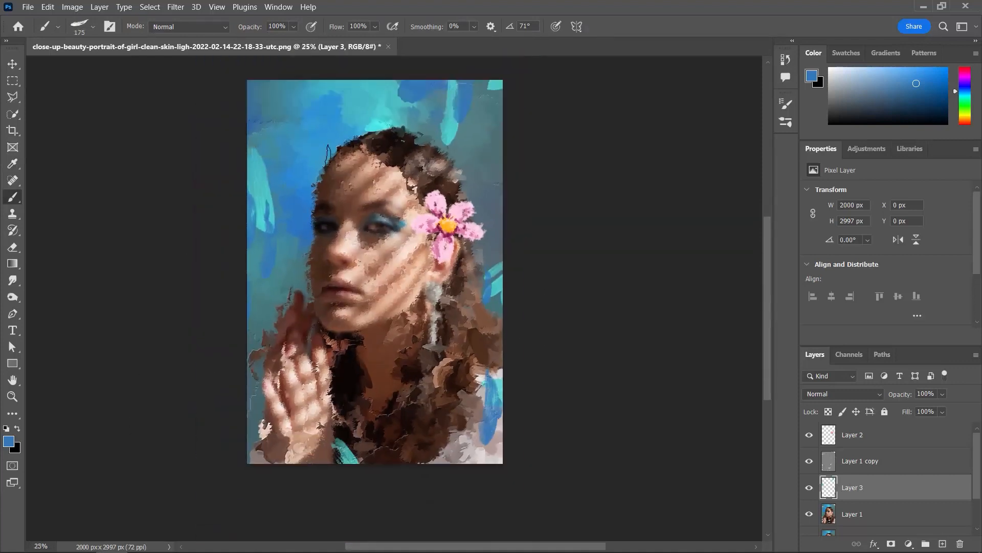
- Sample a lighter blue from the background beside the hair and paint 175 px marks over the left-hand strokes and beside the wrist
{"action": "key", "text": "i"}
{"action": "left_click", "coordinate": [334, 134]}
{"action": "key", "text": "b"}
{"action": "left_click_drag", "start_coordinate": [267, 197], "coordinate": [271, 254]}
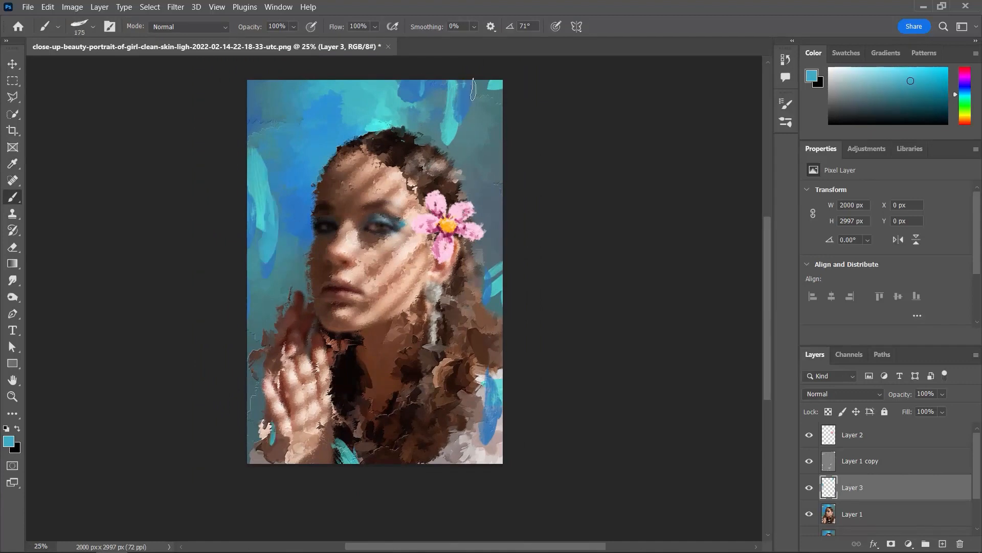
{"action": "key", "text": "v"}
{"action": "key", "text": "ctrl+plus"}
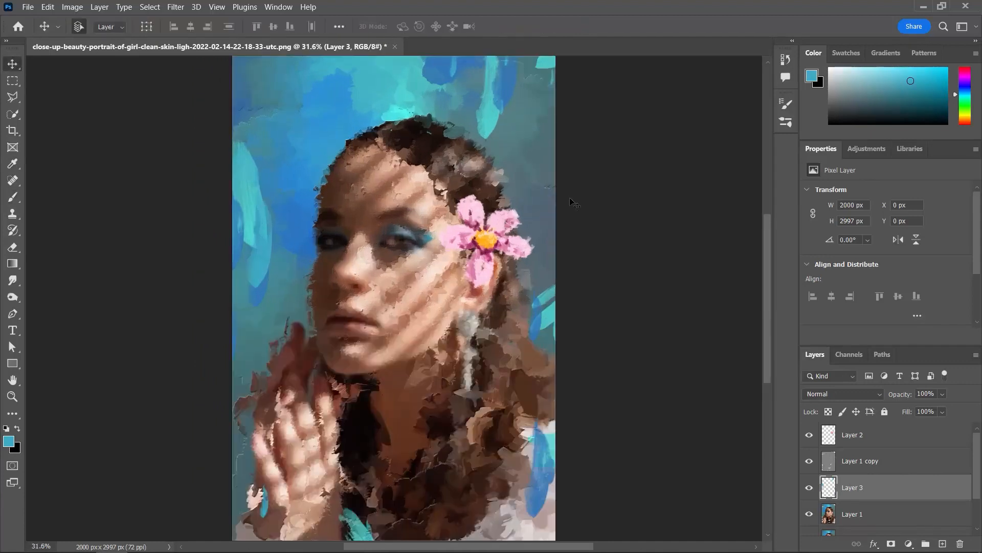